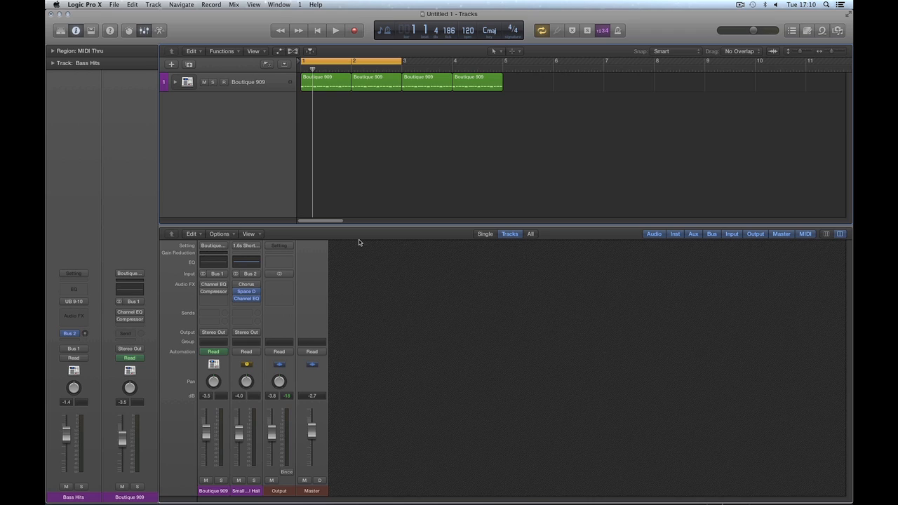
Step: Rubber-band select the four Boutique 909 regions on track 1 in the Tracks area
click(247, 115)
drag(520, 83, 342, 80)
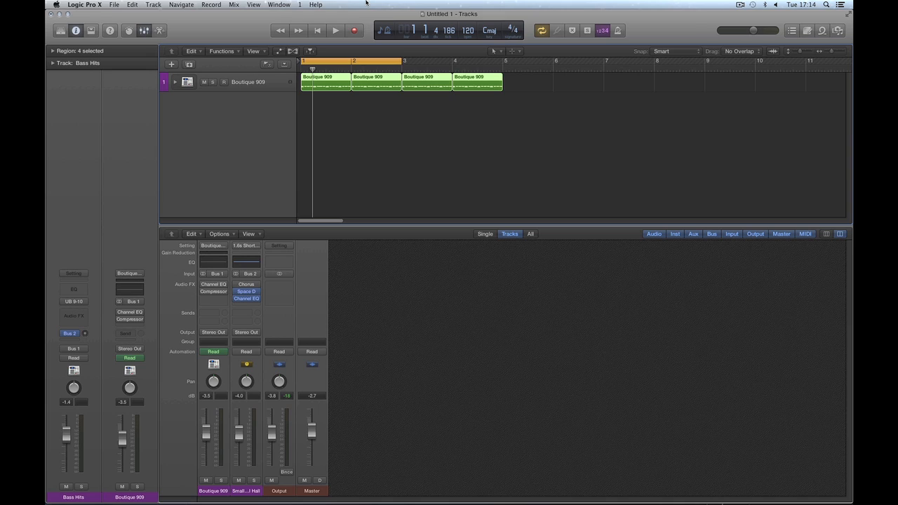
Step: Show and hide the patch Library, then cancel a New Track dialog without creating anything
click(240, 123)
click(61, 32)
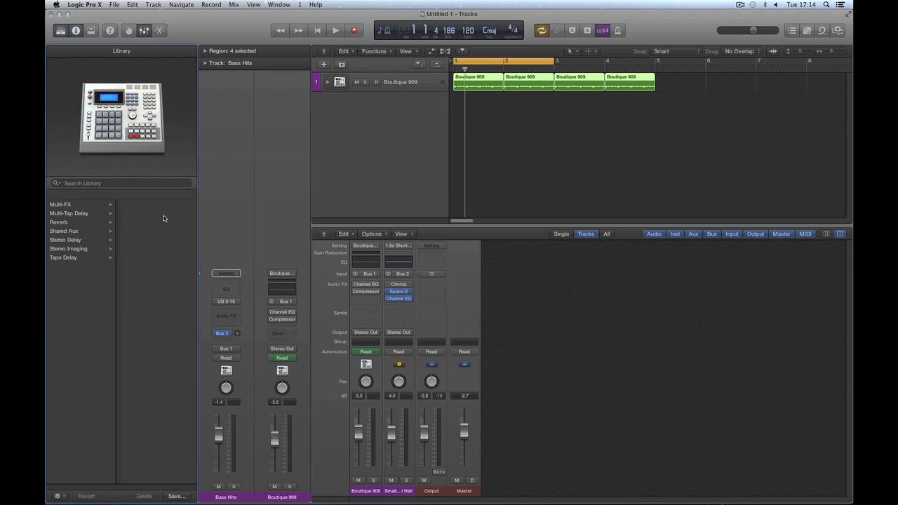
click(61, 31)
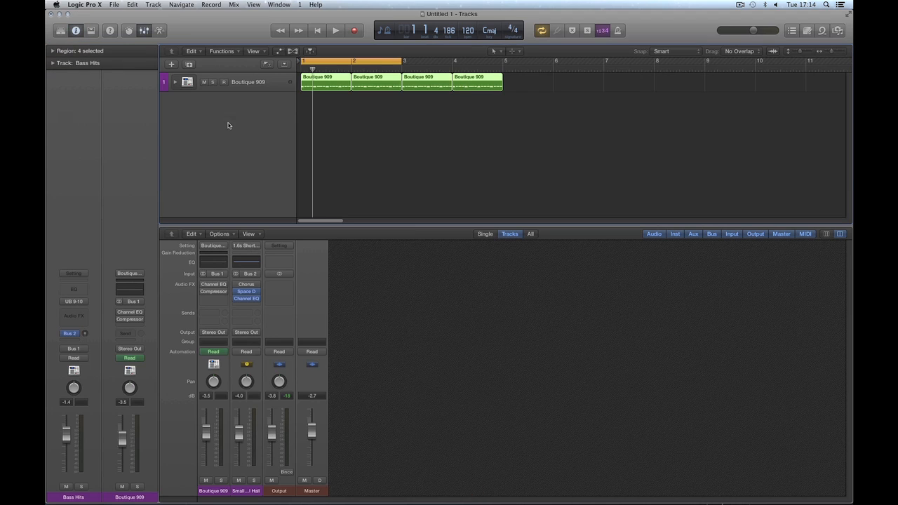
click(171, 64)
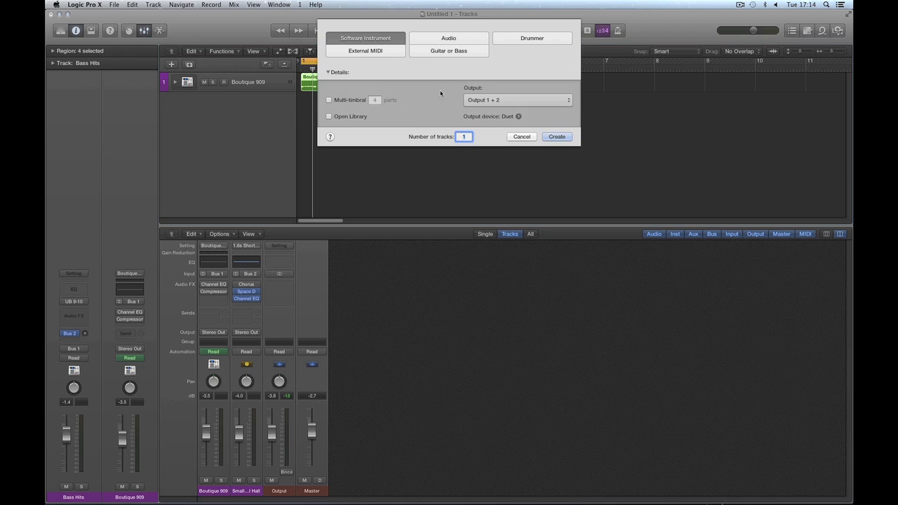
click(522, 137)
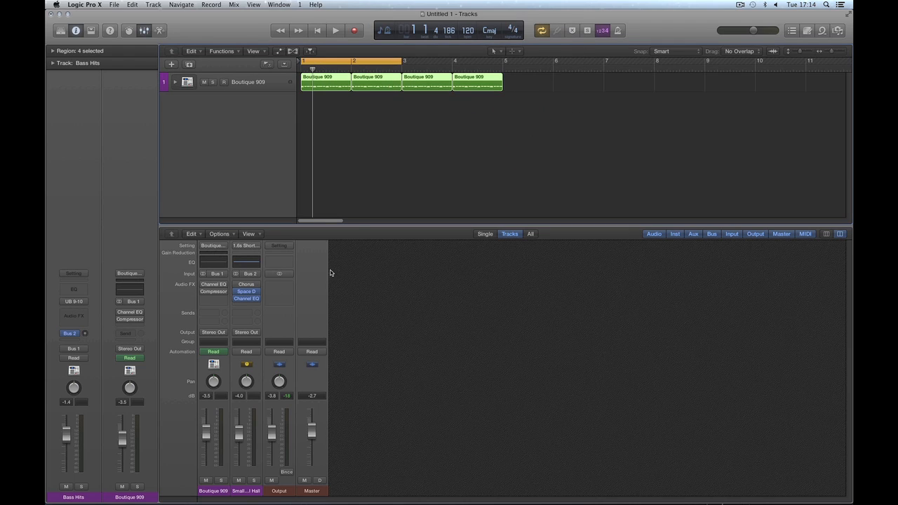
Step: Select the Boutique 909, Small Hall, Output and Master strips, then reopen New Track with one Software Instrument
click(220, 494)
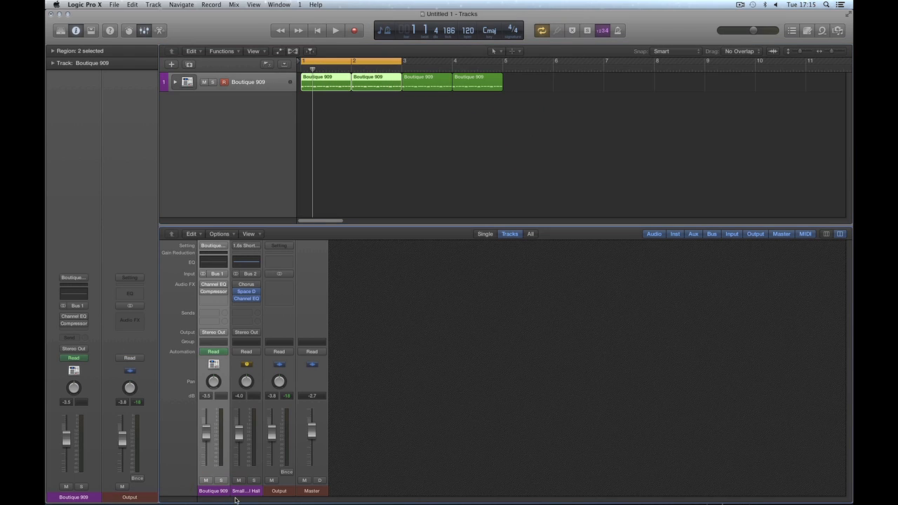
shift+click(247, 494)
shift+click(277, 494)
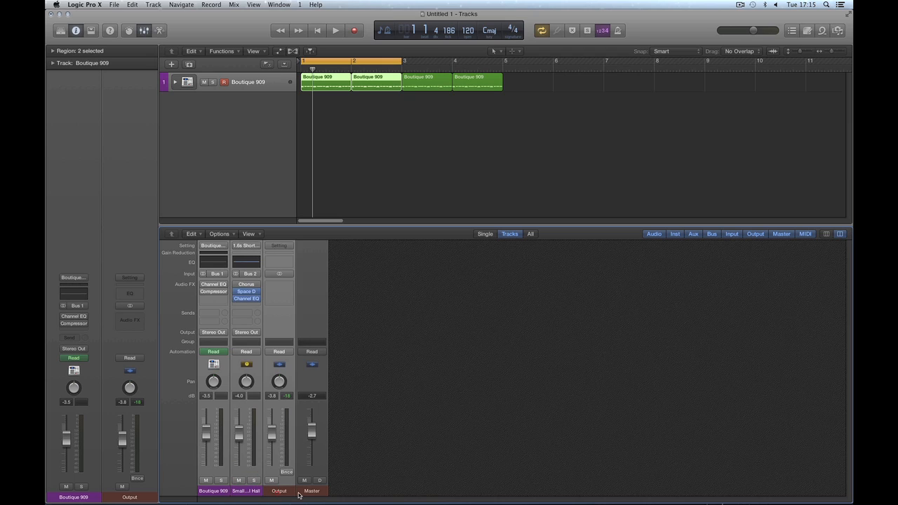
shift+click(311, 494)
click(203, 180)
click(243, 147)
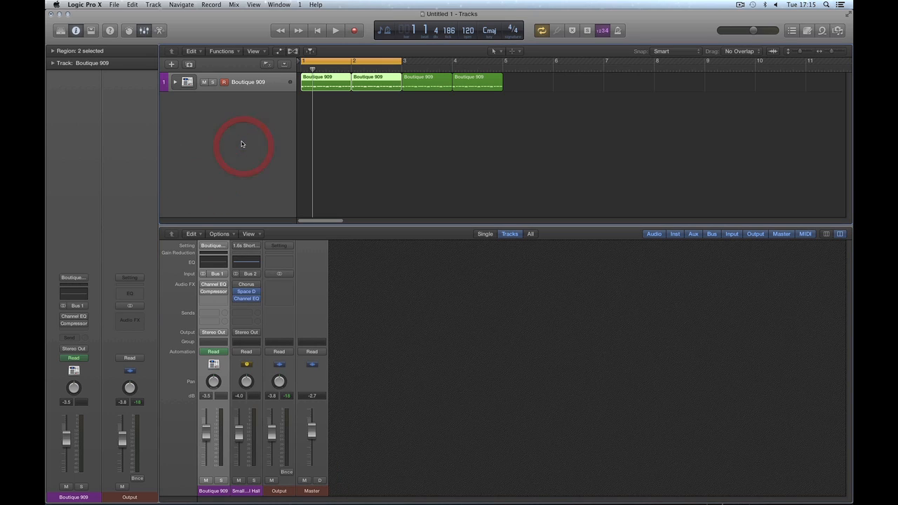
click(172, 65)
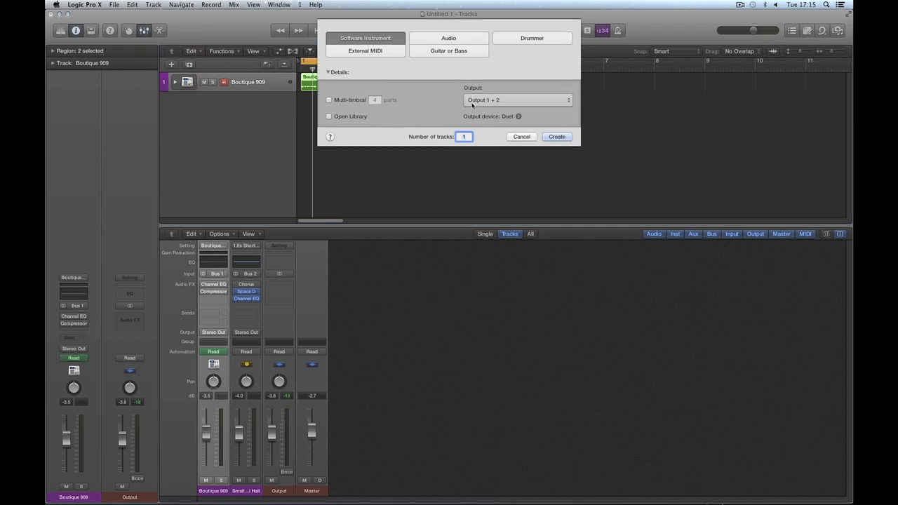
Step: Create one Software Instrument track, Inst 2, and make the mixer slightly taller
click(553, 138)
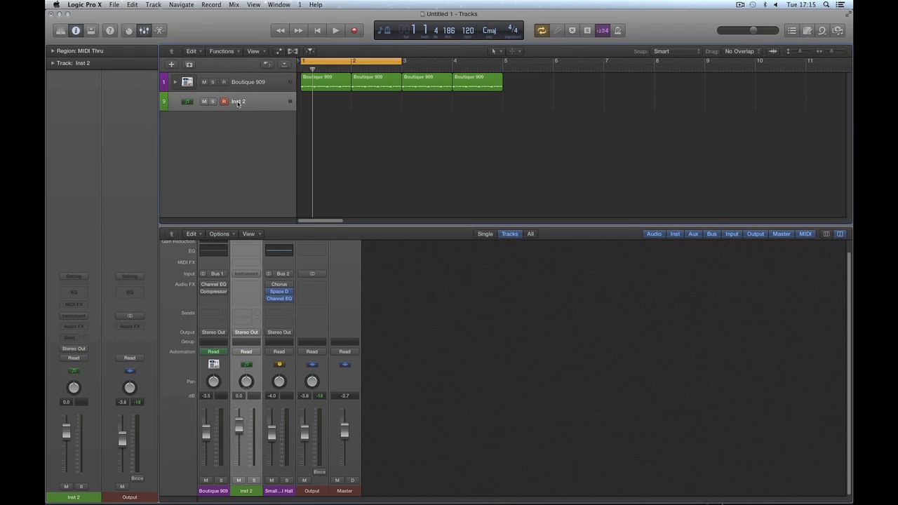
drag(257, 227, 259, 173)
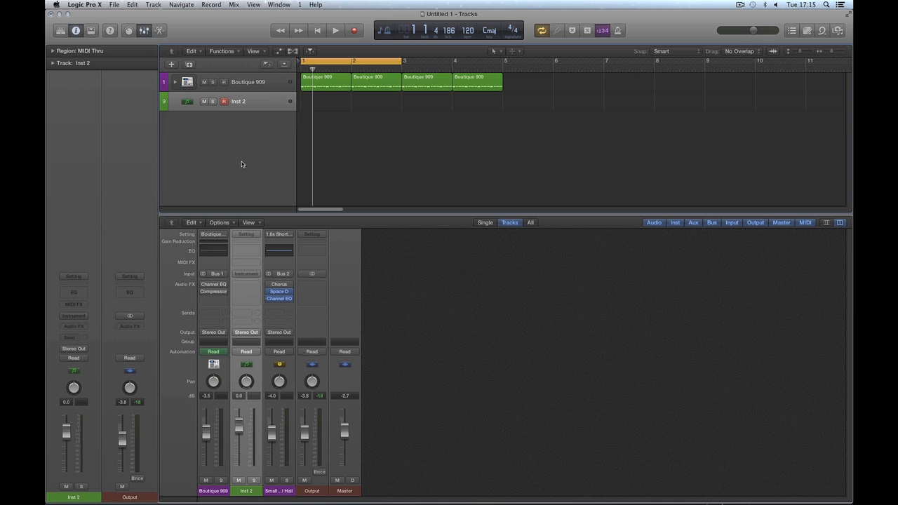
Step: Load Vintage Electric Piano > Bright Mk II Blackface on the new track and set its fader to -0.8 dB
click(61, 30)
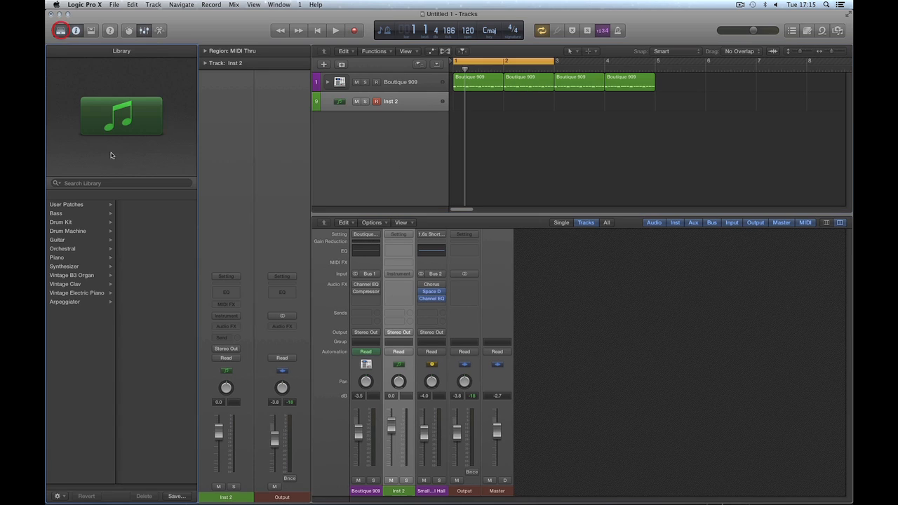
click(76, 296)
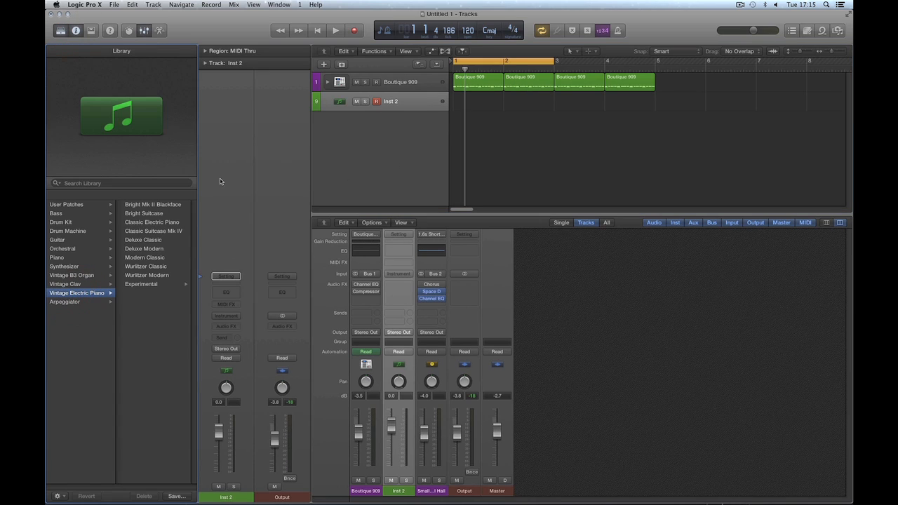
click(145, 213)
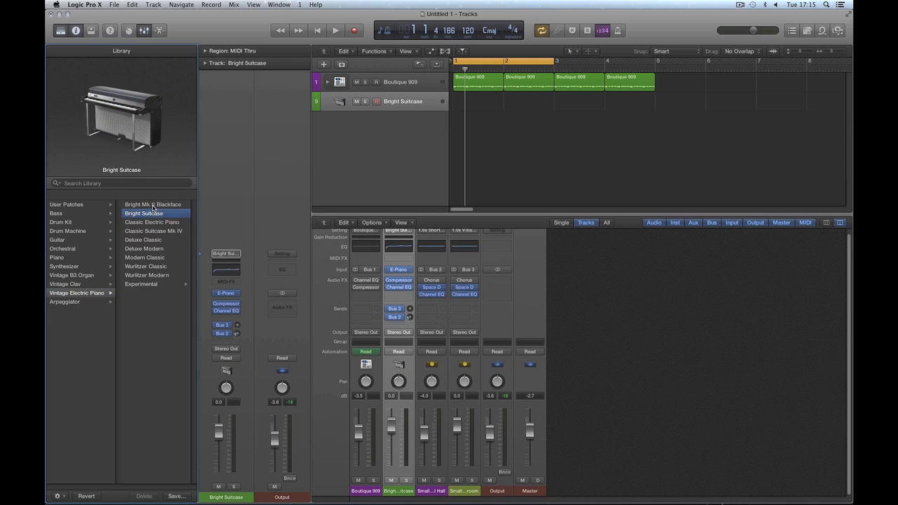
click(153, 204)
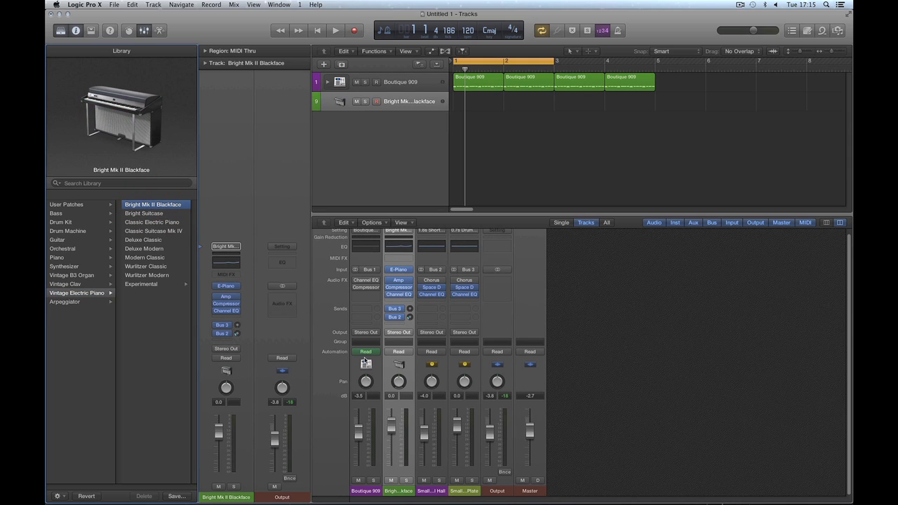
drag(408, 214, 407, 197)
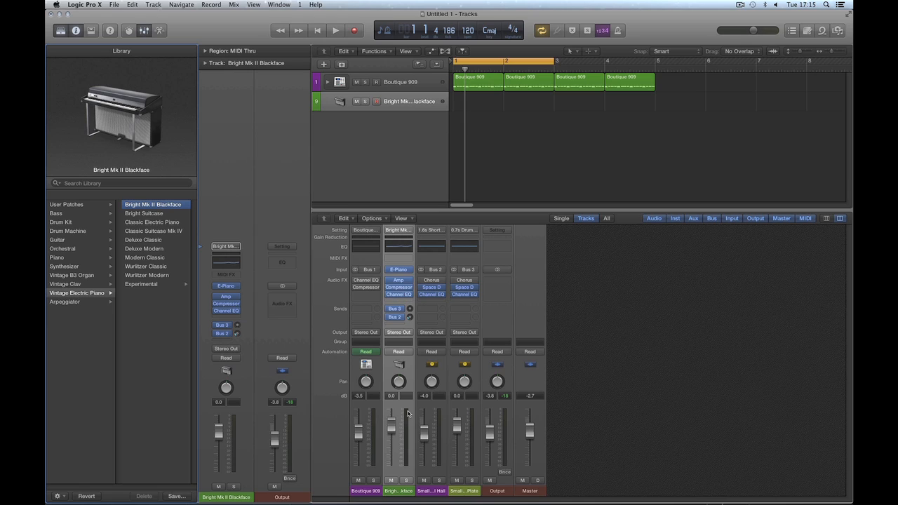
drag(394, 430, 394, 435)
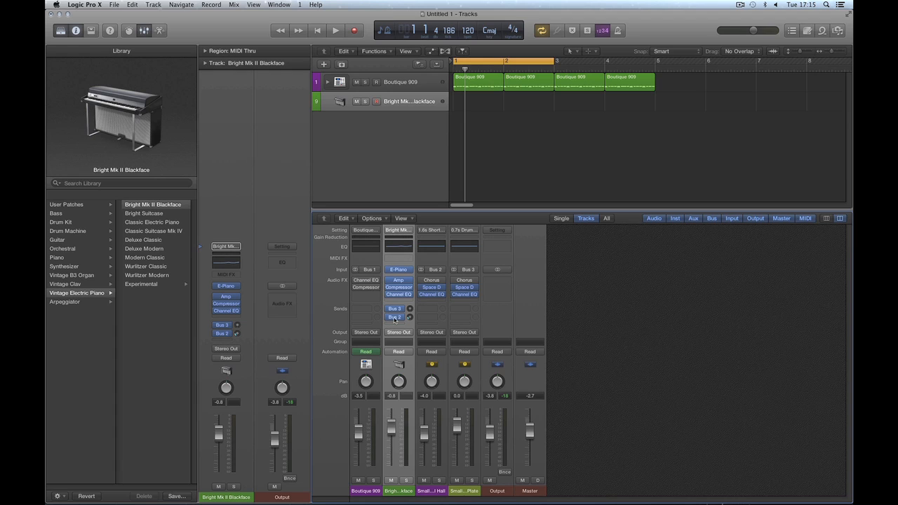
Step: Open and close the E-Piano window, then reset the piano channel strip to empty
click(402, 270)
click(74, 34)
click(399, 231)
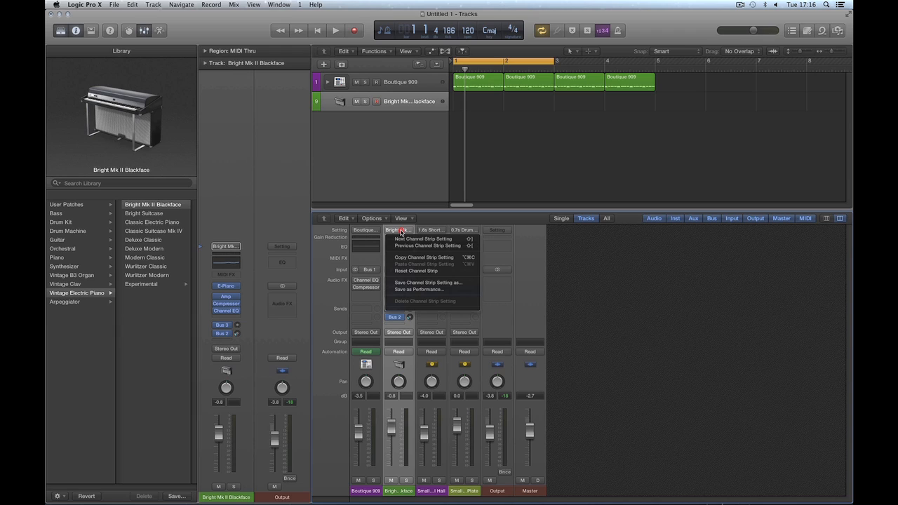
click(416, 270)
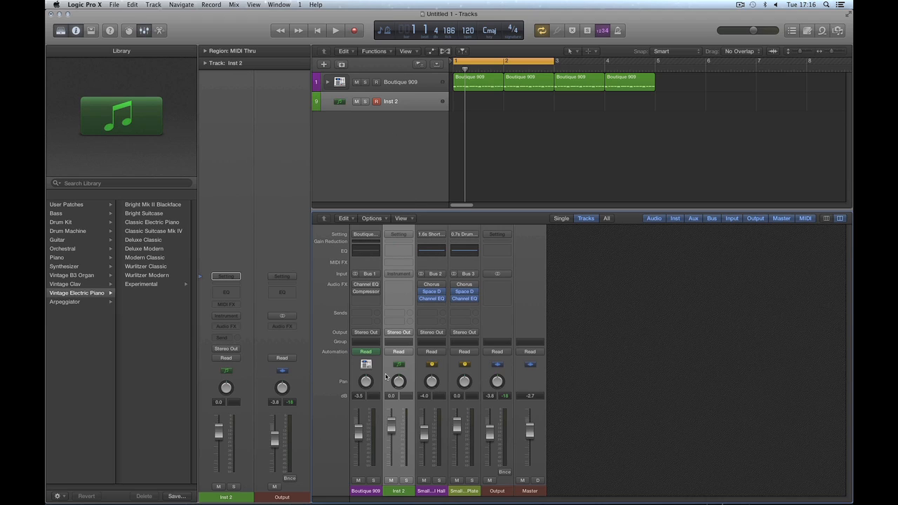
Step: Delete the leftover Small Plate aux strip and reselect the Inst 2 strip
click(469, 491)
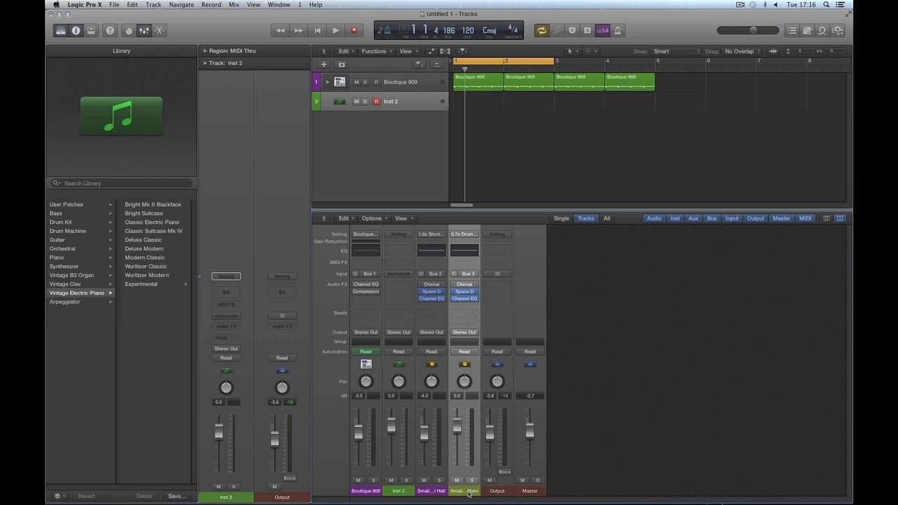
key(Delete)
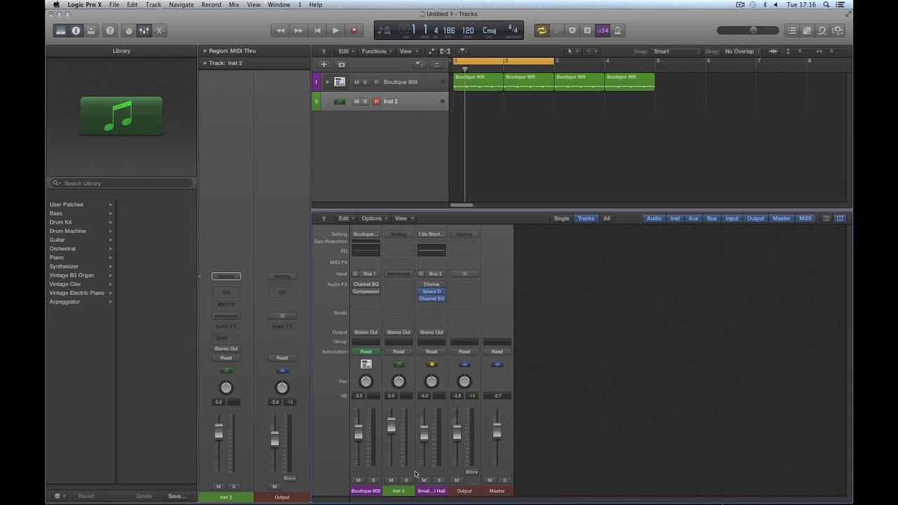
click(400, 490)
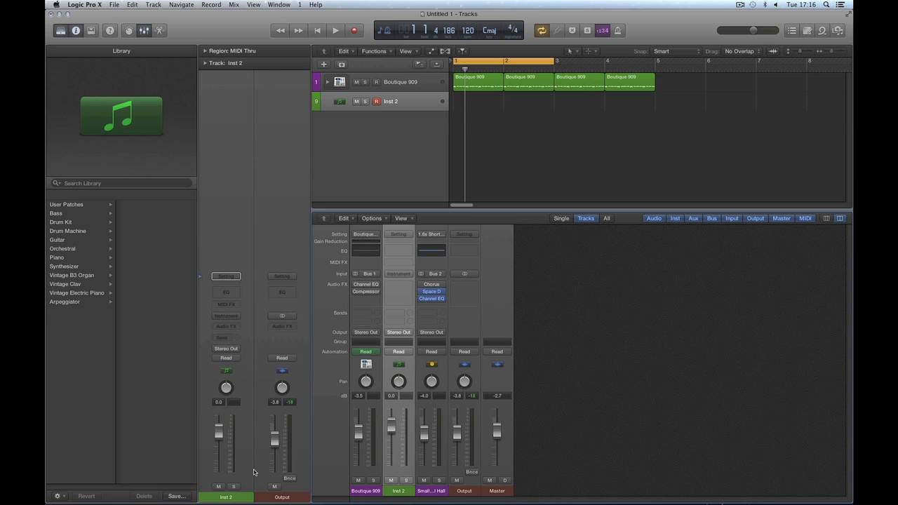
Step: Save the empty strip as the 'blank' user patch, replacing the existing one
click(181, 497)
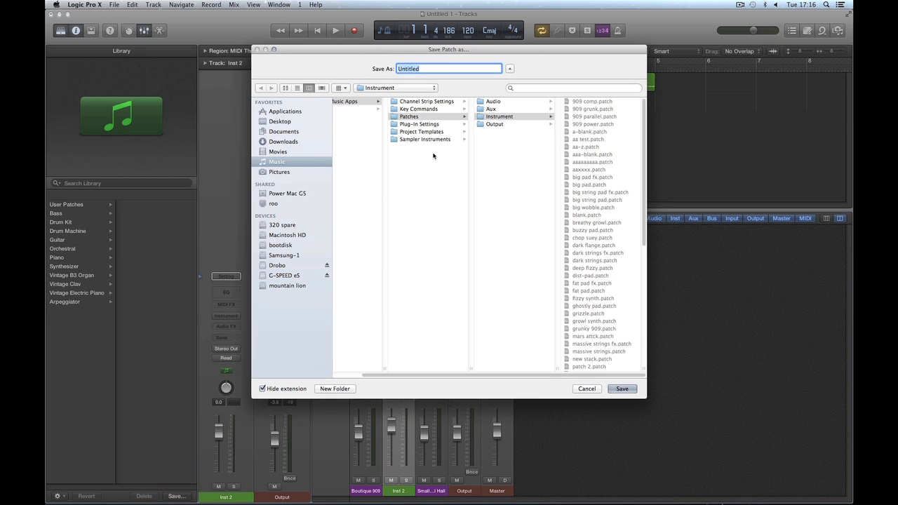
click(587, 216)
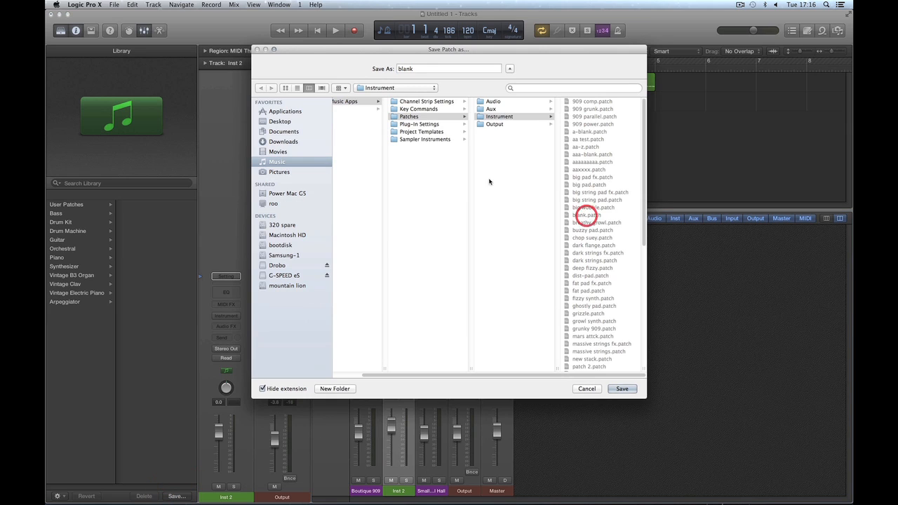
double_click(421, 73)
click(420, 70)
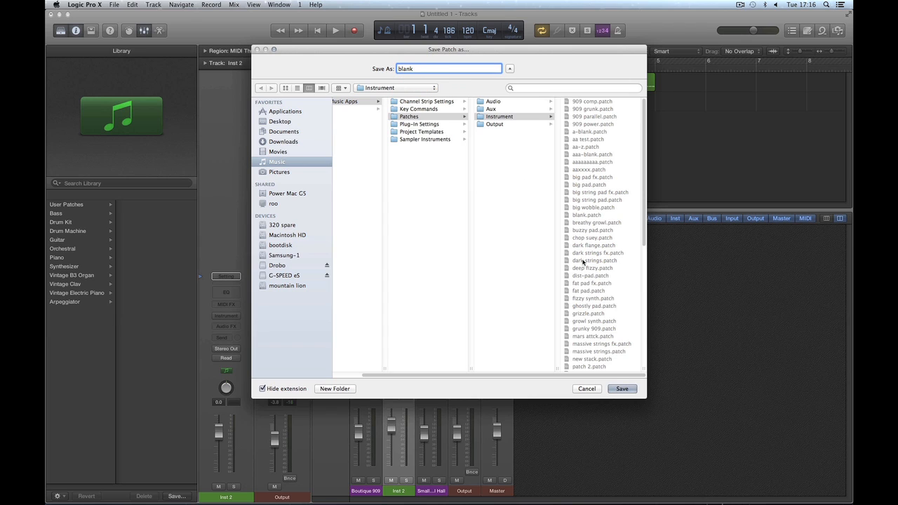
click(622, 389)
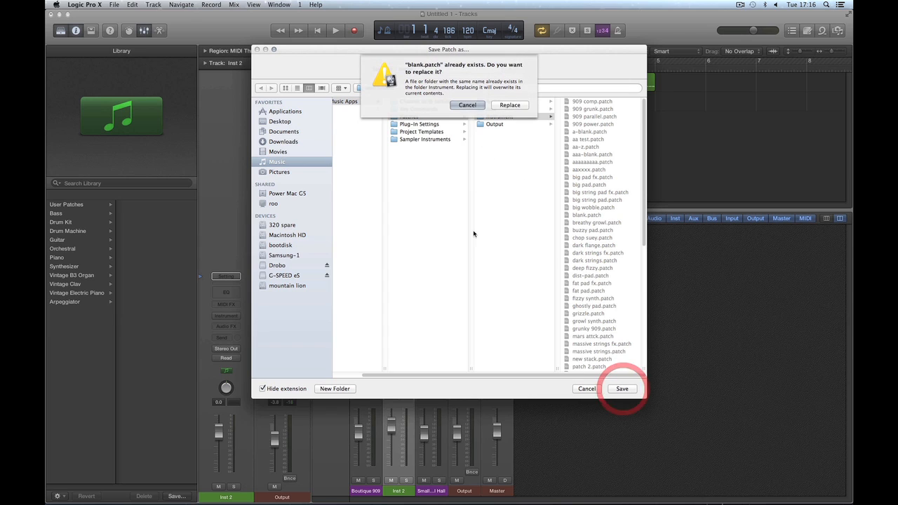
click(511, 105)
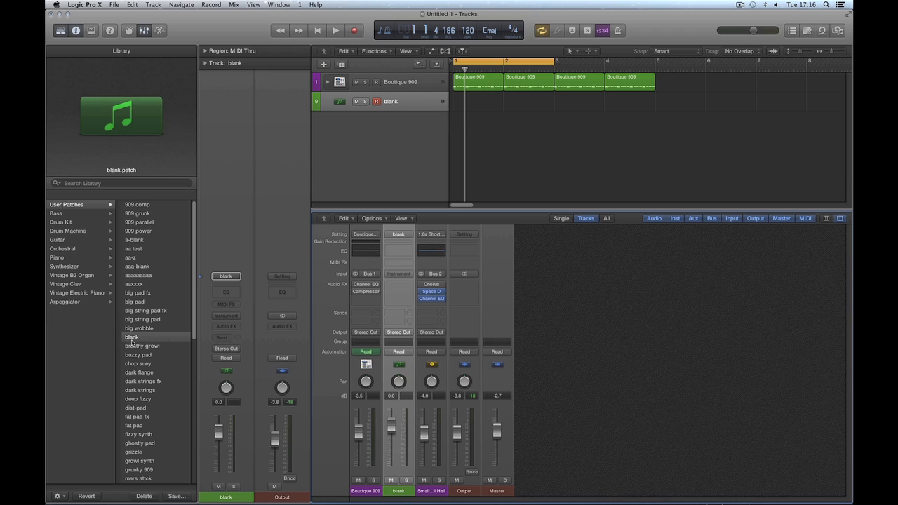
Step: Define the 'blank' patch as the default for new tracks
right_click(131, 340)
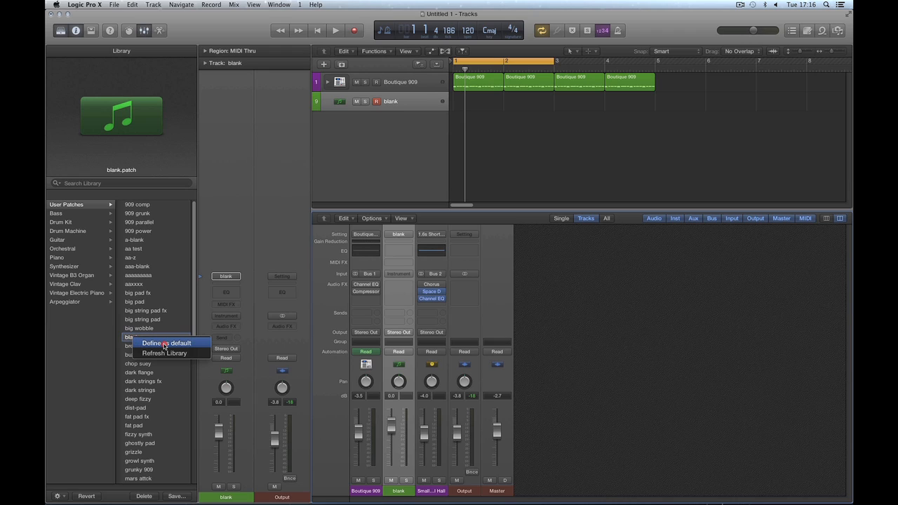
click(165, 344)
click(352, 138)
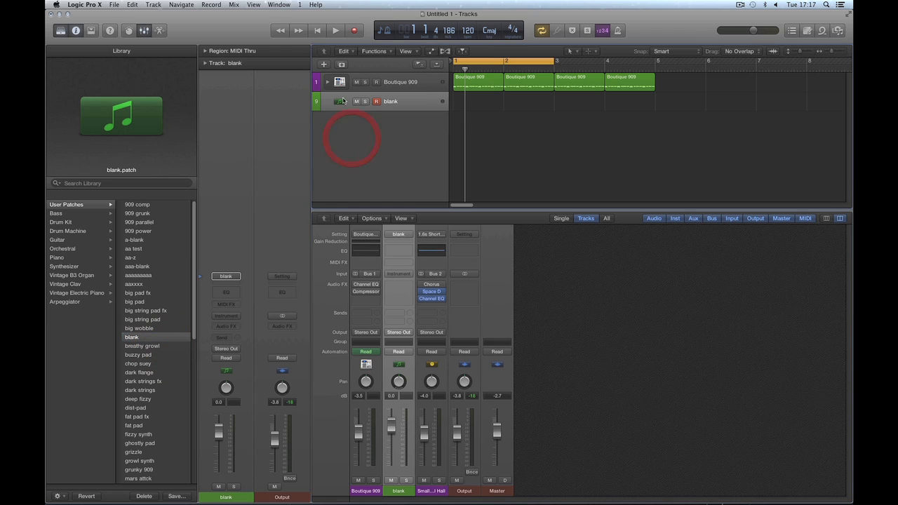
Step: Delete the blank track and create a new empty Software Instrument track, Inst 2
click(404, 103)
key(super+BackSpace)
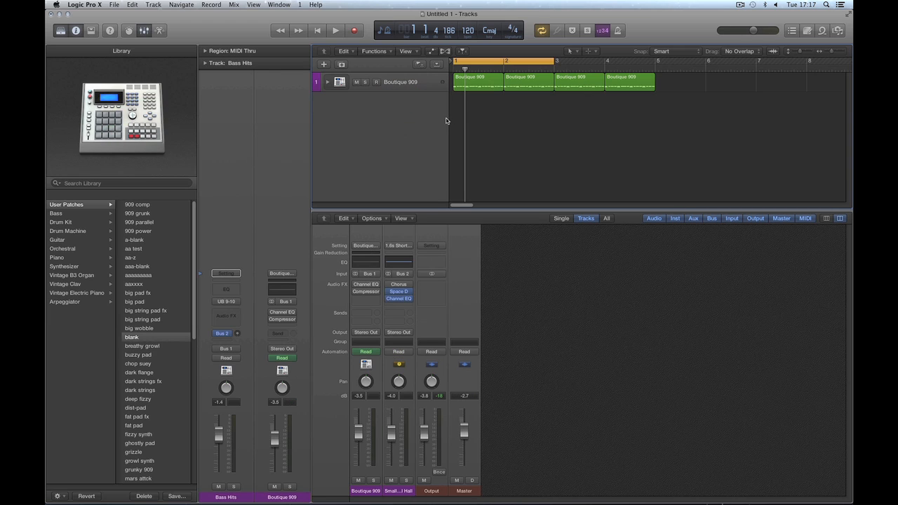
click(324, 64)
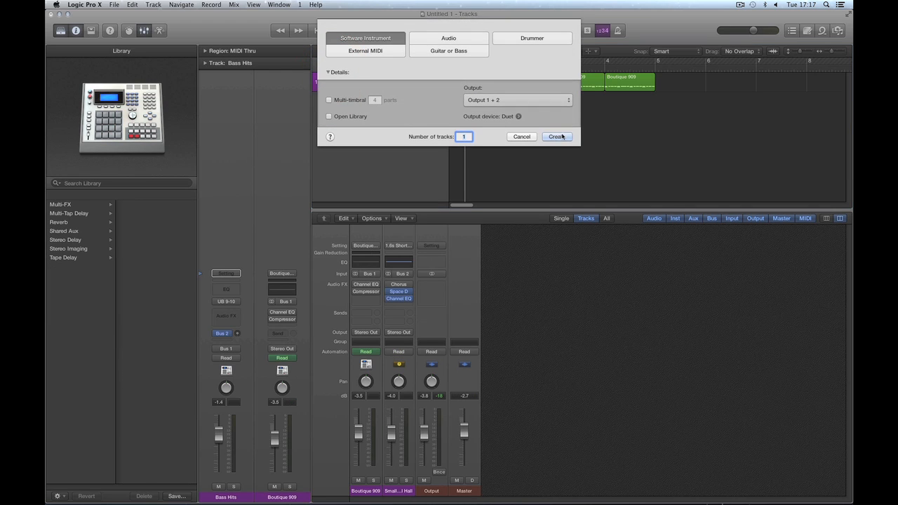
click(554, 138)
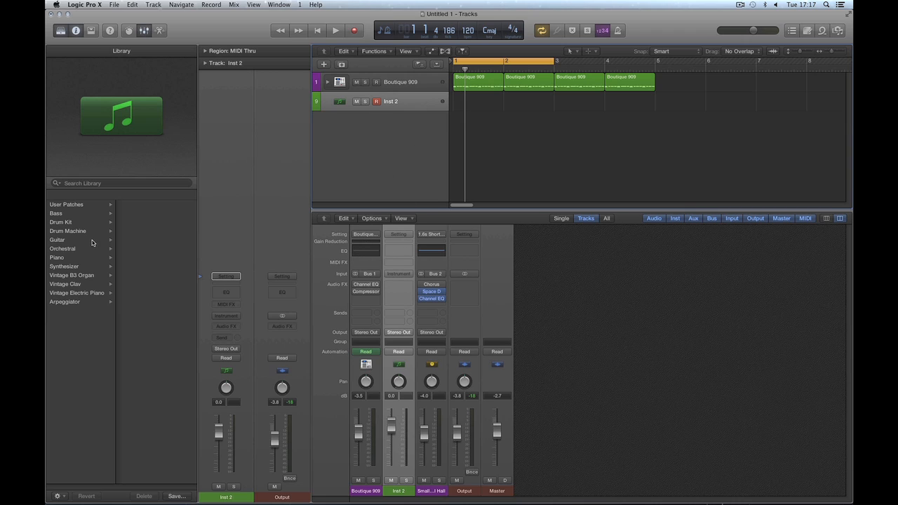
Step: Load Synthesizer > Classics > Analog Poly Synth at -0.2 dB and select its two reverb aux strips
click(70, 266)
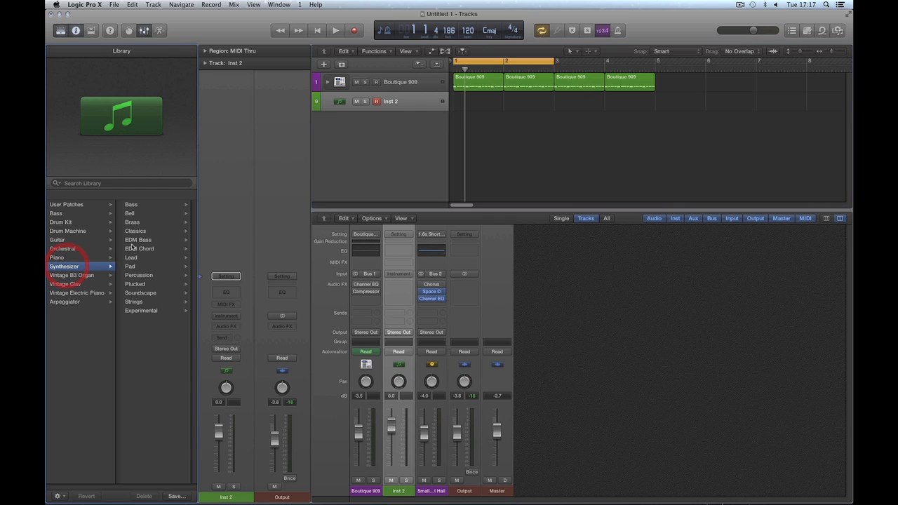
click(136, 232)
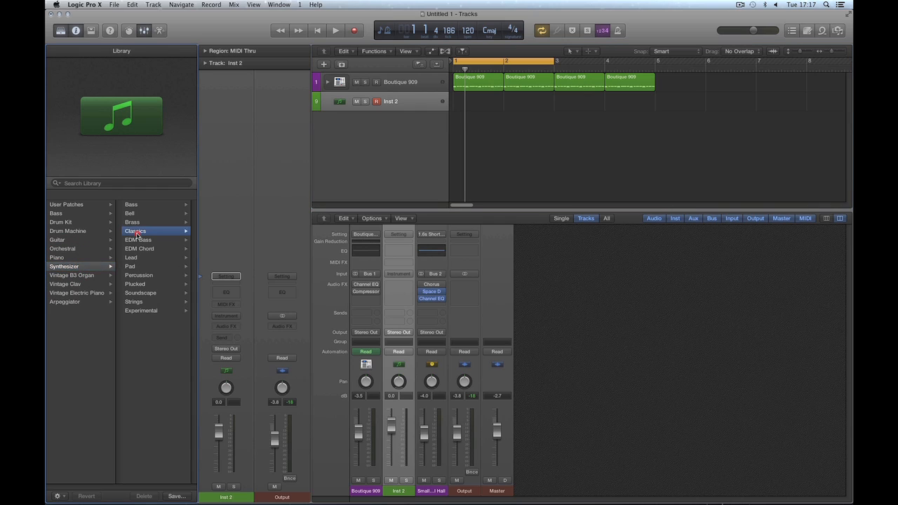
click(148, 204)
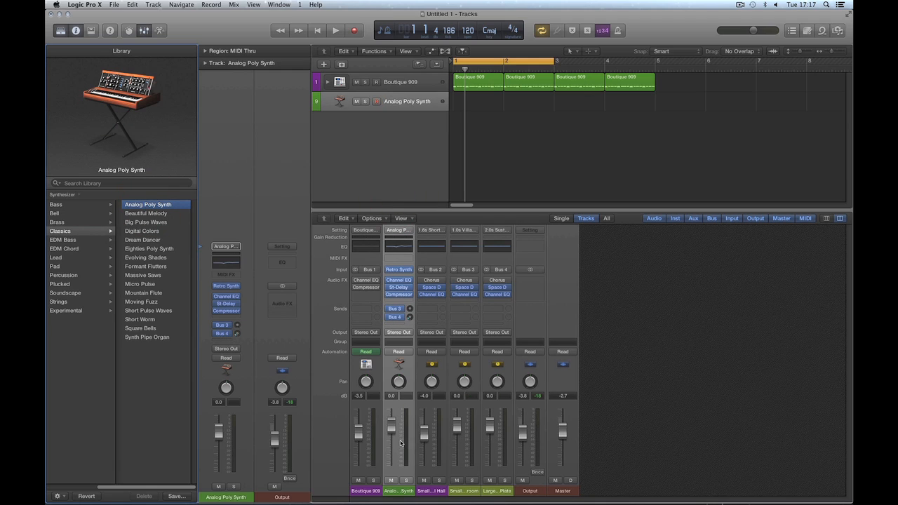
drag(392, 425, 391, 427)
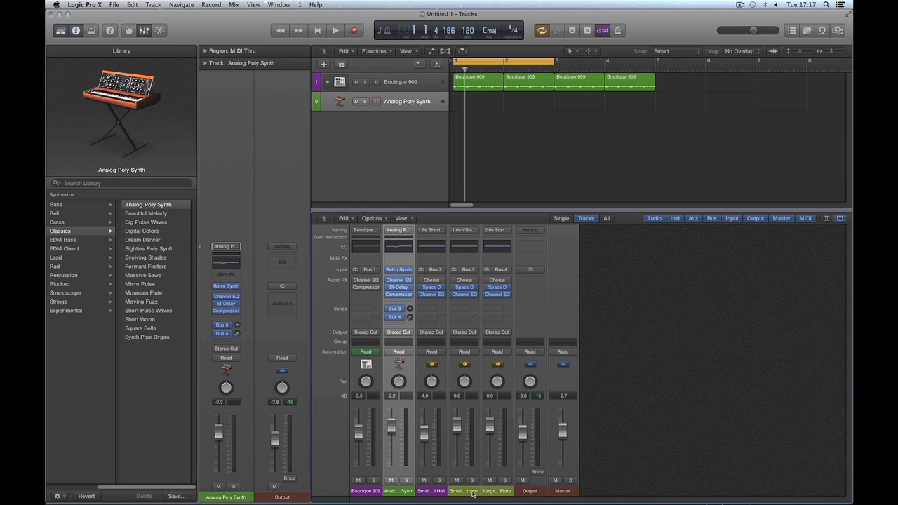
drag(473, 494, 500, 493)
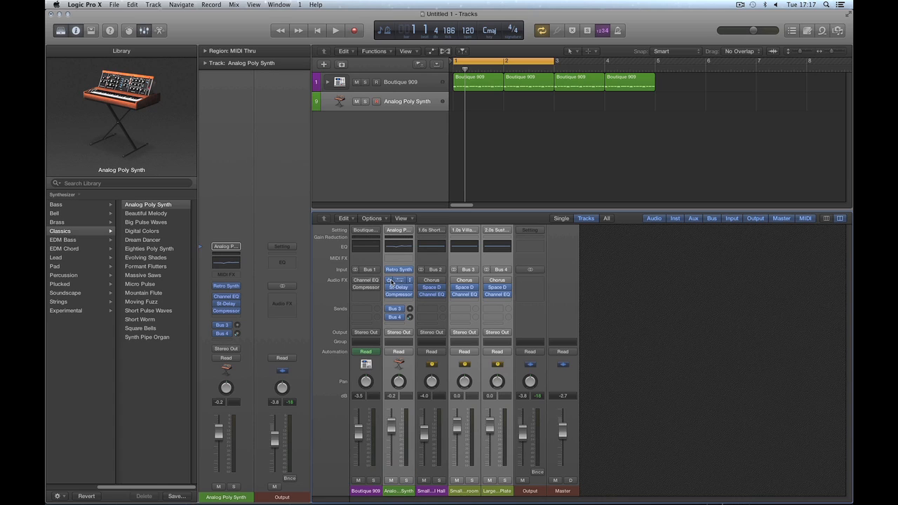
Step: Create a third Software Instrument track
click(403, 149)
click(322, 64)
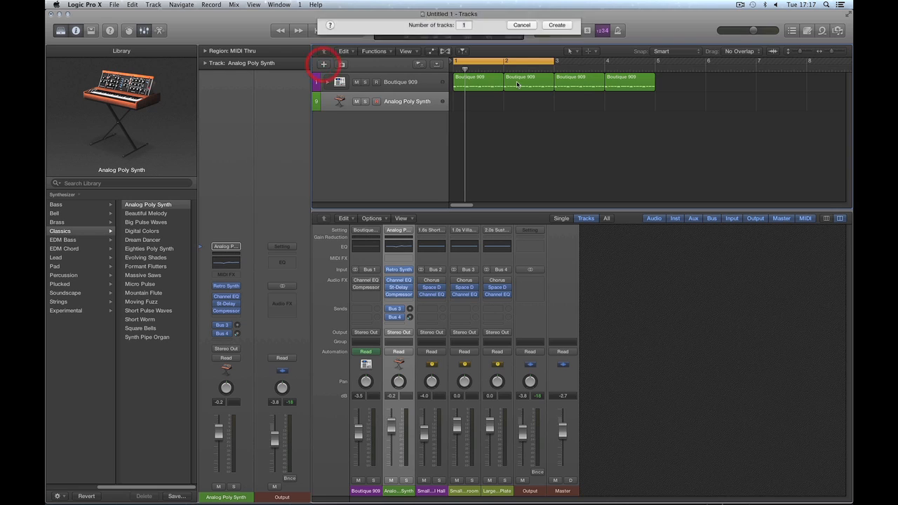
click(548, 137)
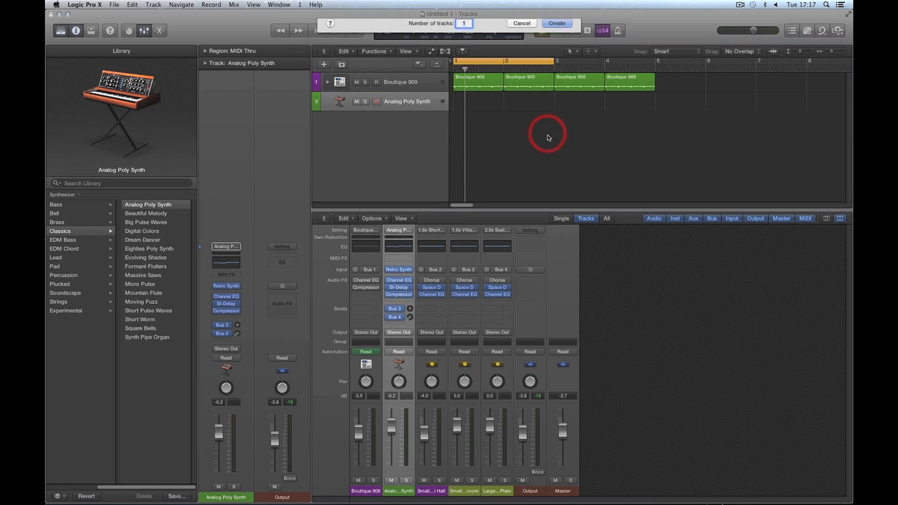
Step: Load Synthesizer > Strings > Vintage Synth Strings at -3.1 dB and select its two reverb aux strips
click(73, 268)
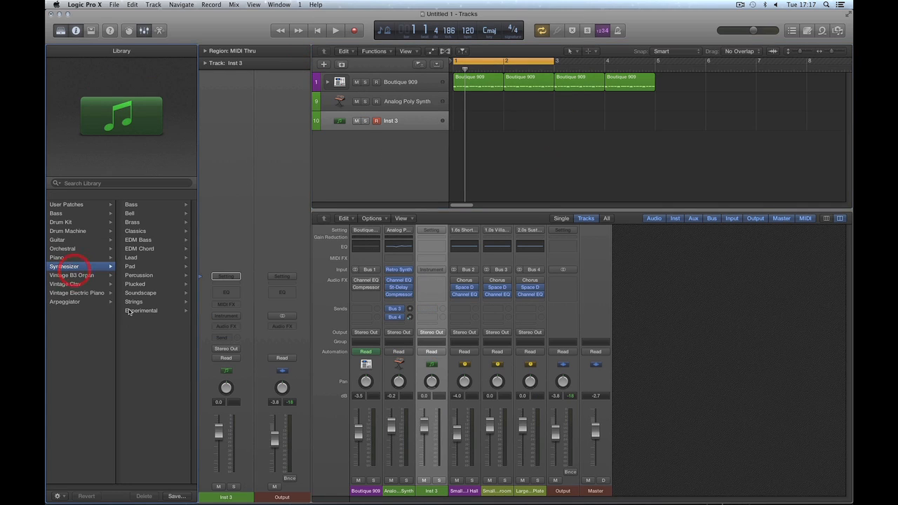
click(137, 302)
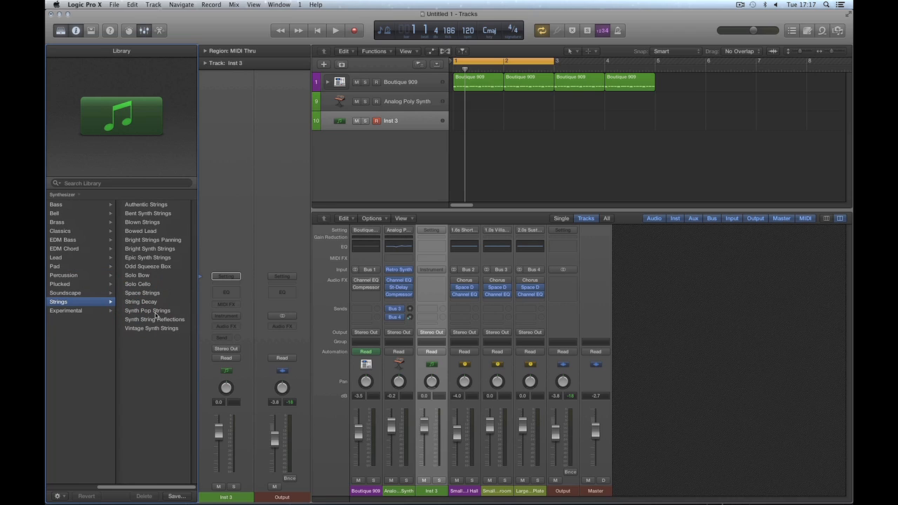
click(149, 311)
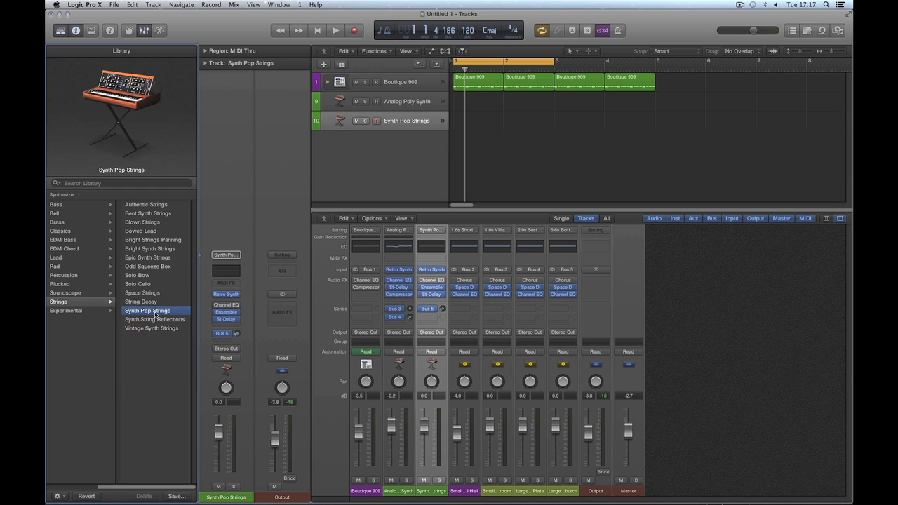
click(156, 329)
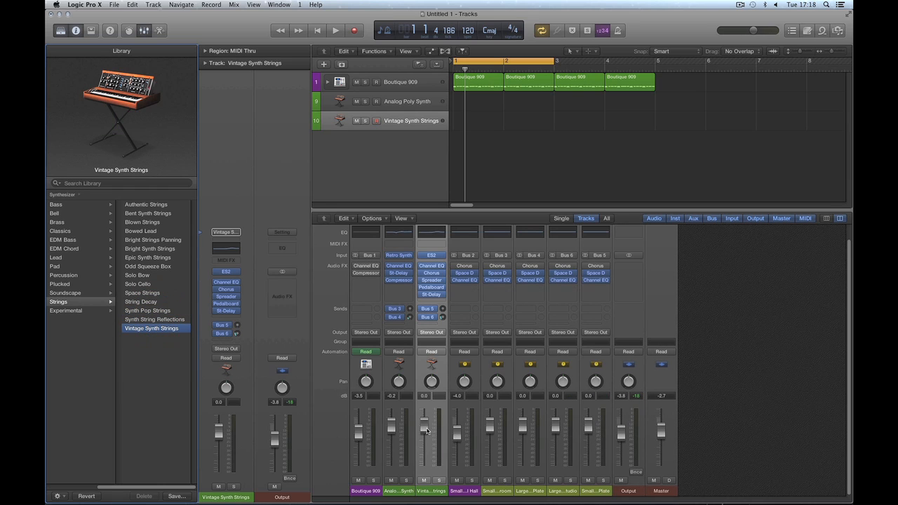
drag(427, 431, 428, 441)
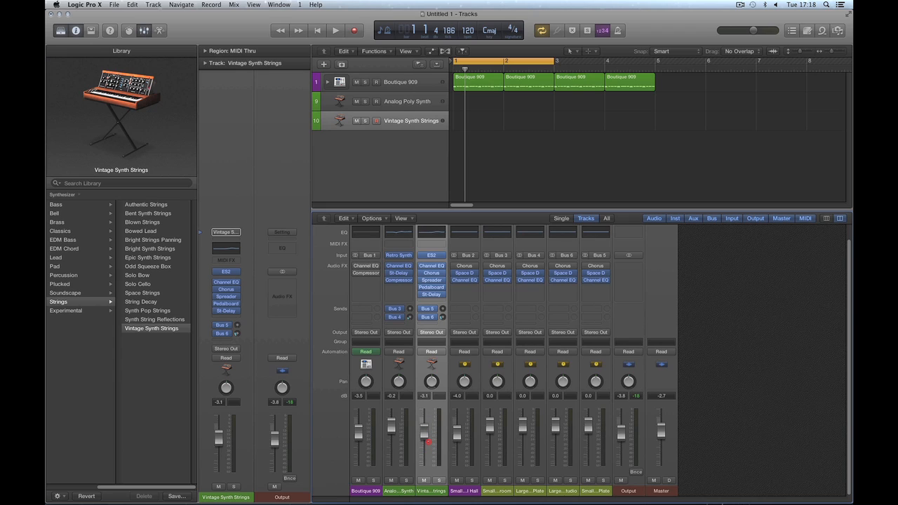
click(573, 491)
shift+click(595, 491)
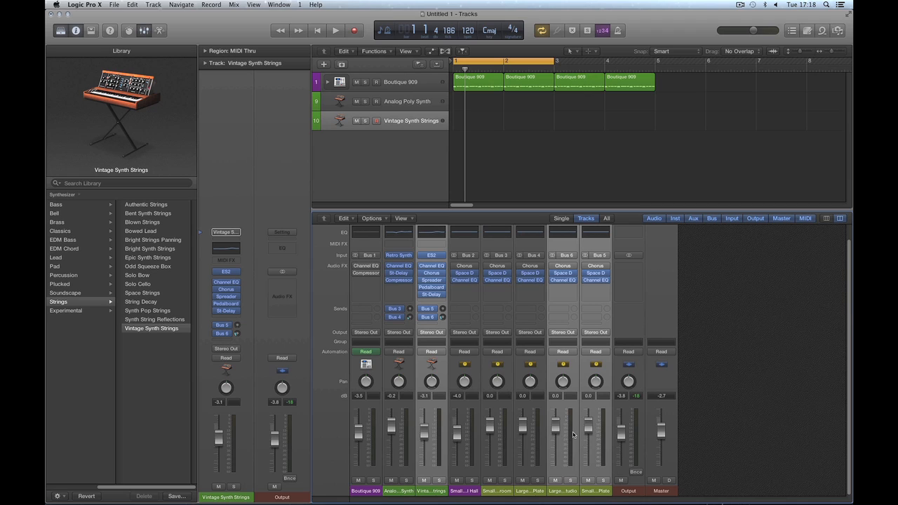
Step: Clear the aux selection, reselect Vintage Synth Strings, and create a fourth instrument track
click(727, 335)
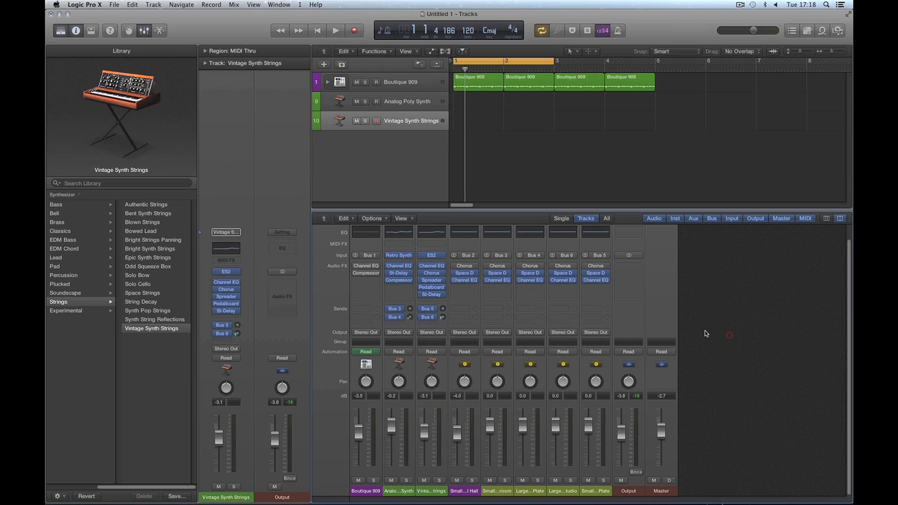
click(352, 156)
click(324, 65)
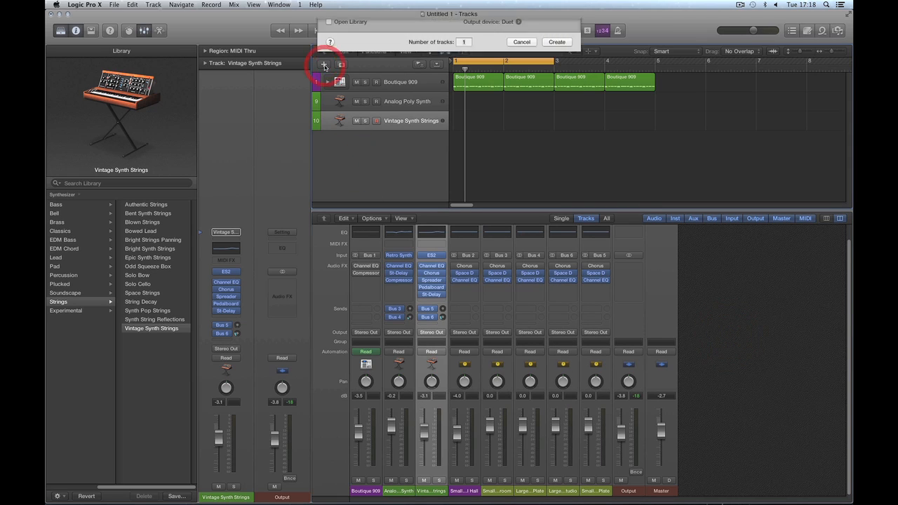
click(555, 138)
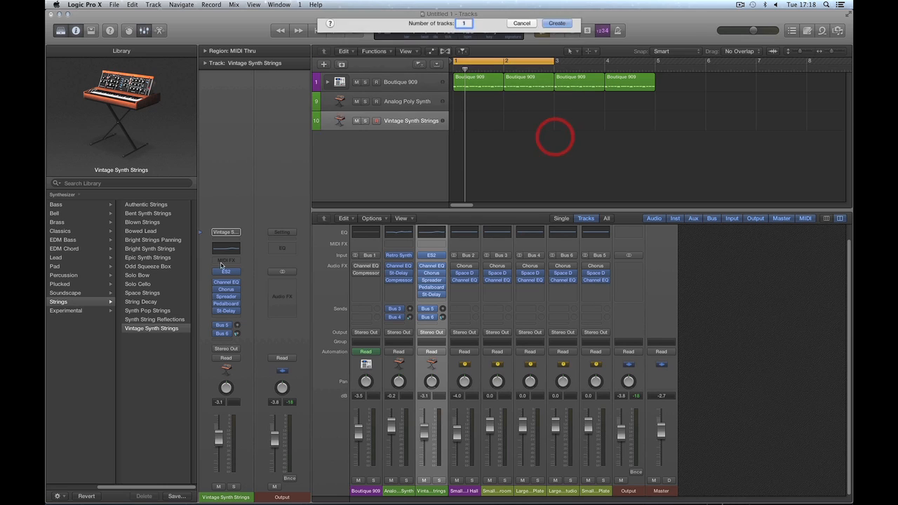
Step: Load the Synthesizer > Pad > Mystic patch onto the new track
click(64, 266)
click(130, 266)
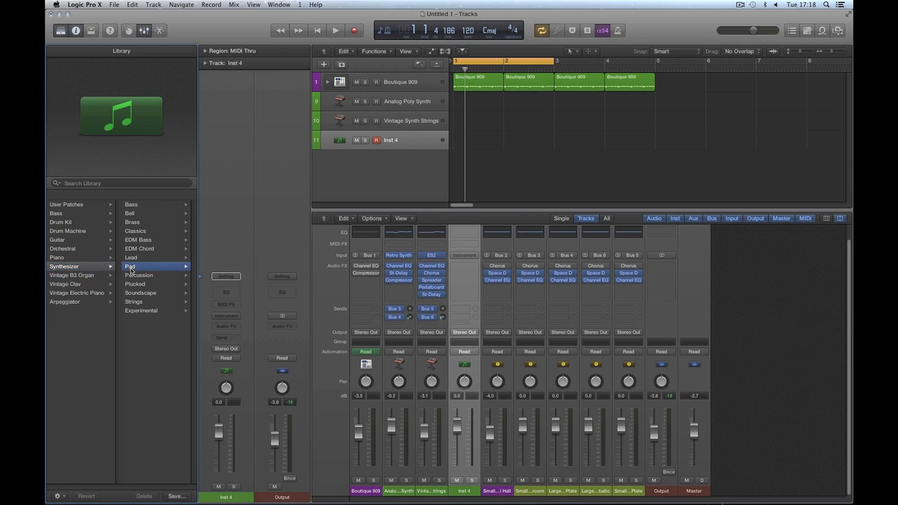
drag(194, 329, 194, 429)
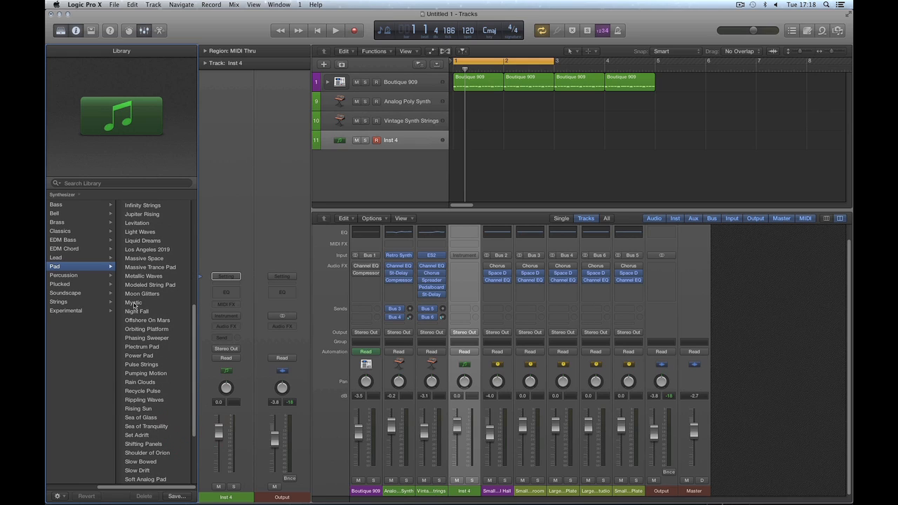
click(134, 303)
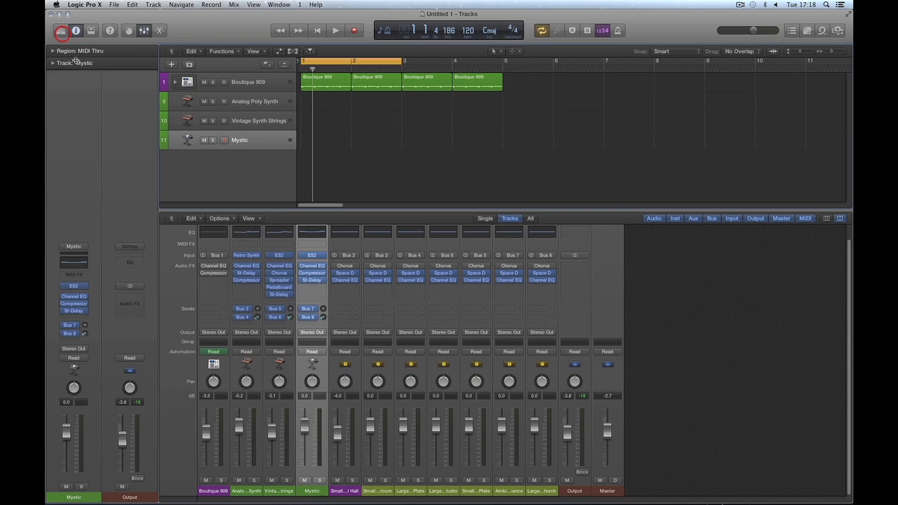
Step: Hide the patch library, then select the three synth channels and the row of reverb auxes
click(60, 30)
click(258, 493)
shift+click(280, 493)
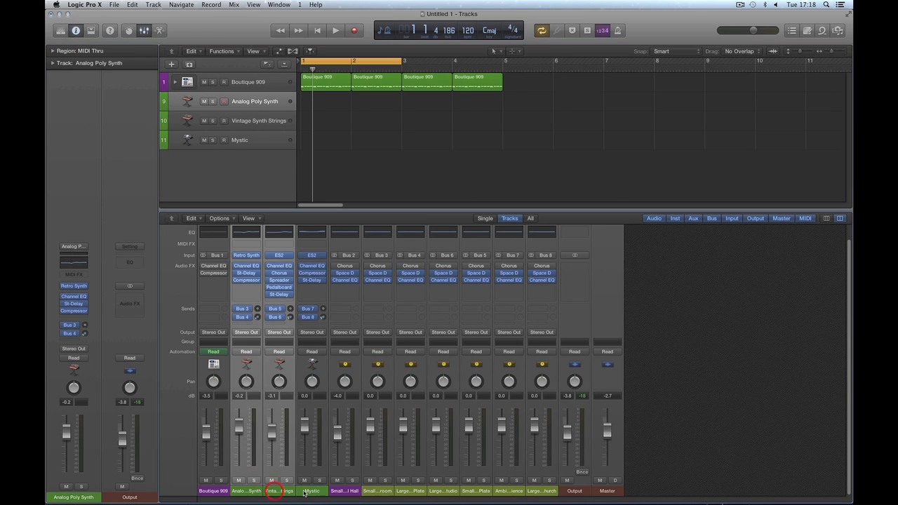
shift+click(306, 492)
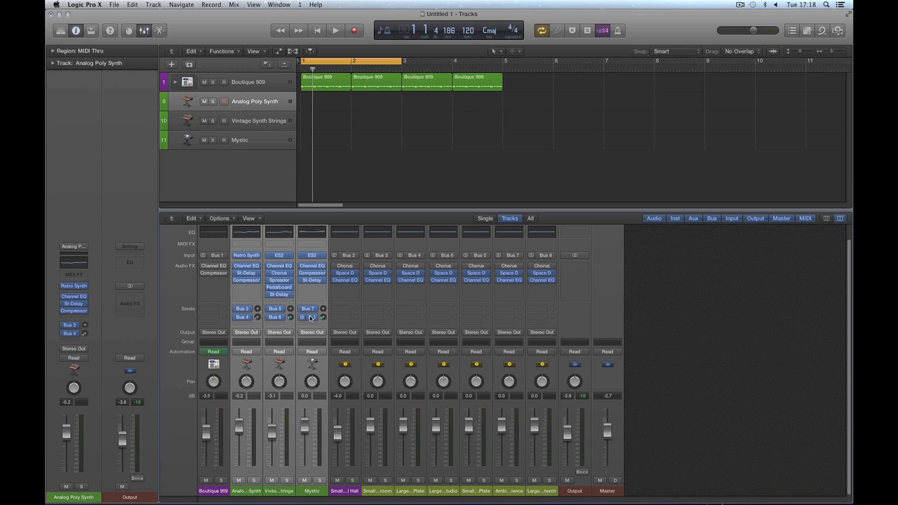
drag(389, 496, 540, 491)
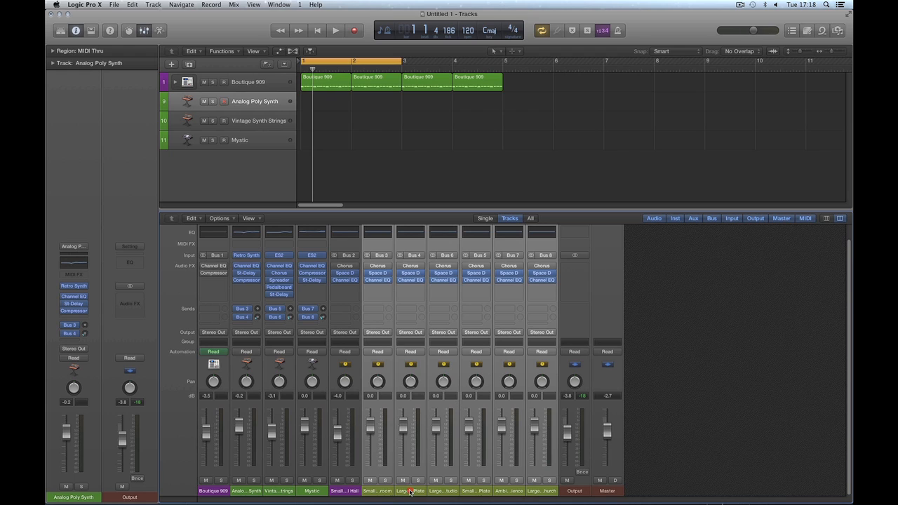
click(444, 491)
click(473, 491)
click(509, 491)
click(535, 491)
Step: Select the Analog Poly Synth, Vintage Synth Strings and Mystic channels in turn
click(250, 491)
click(275, 494)
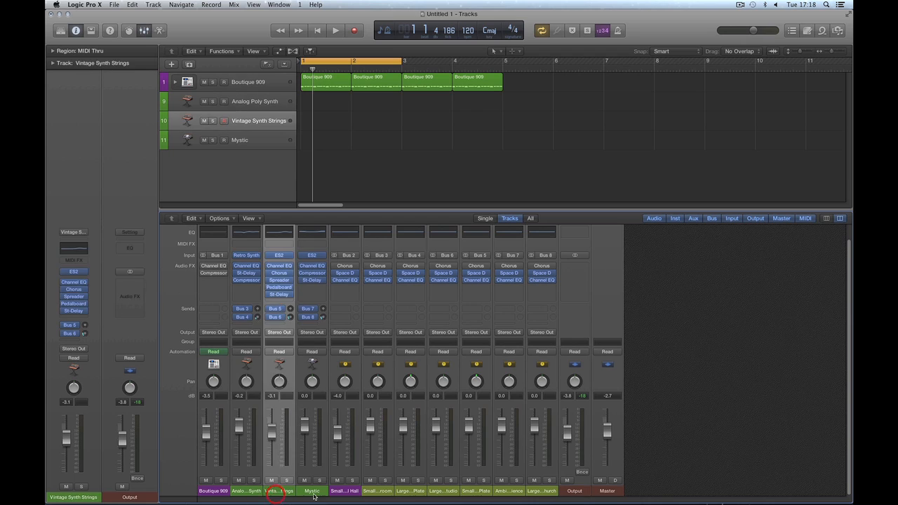
click(313, 493)
click(246, 493)
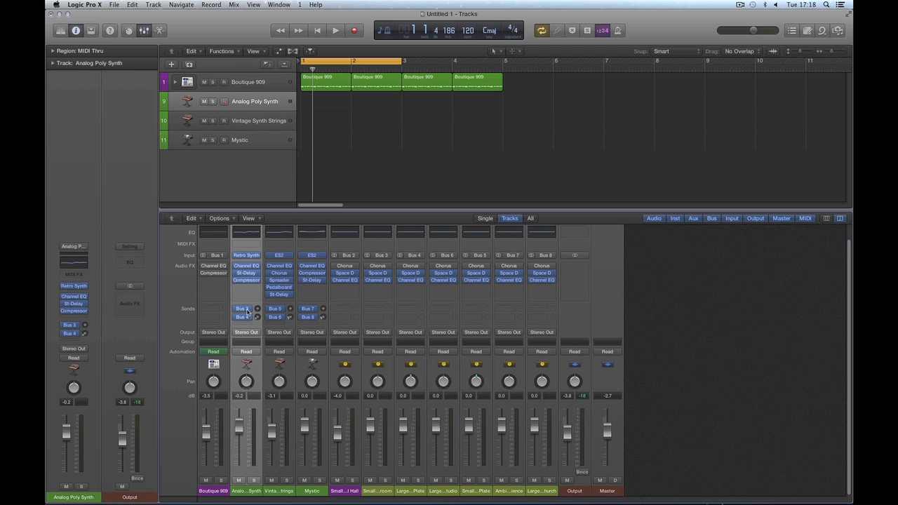
click(286, 493)
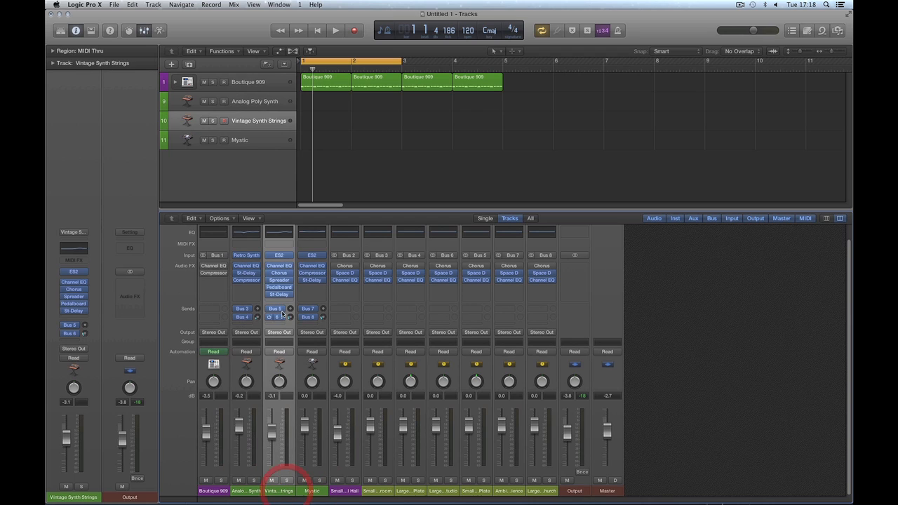
click(315, 491)
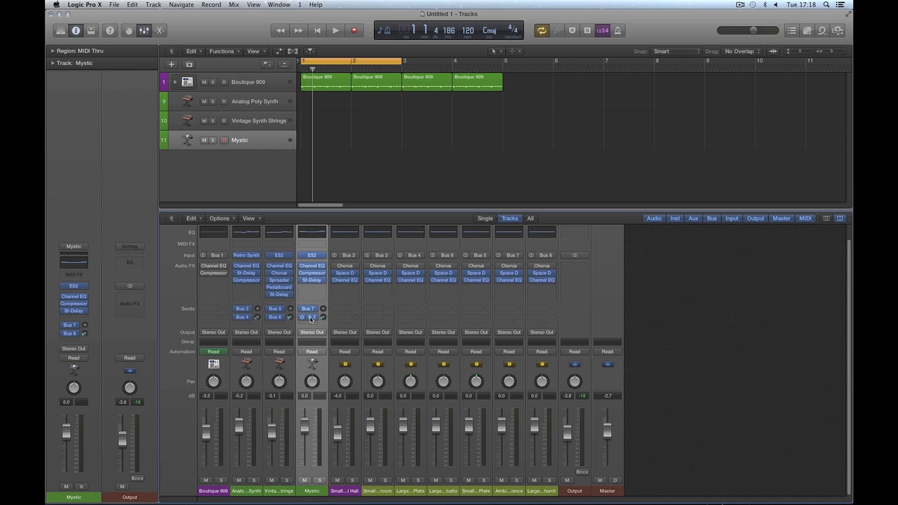
Step: Select each synth channel with its two reverb auxes to show the routing, then clear the selection
click(251, 491)
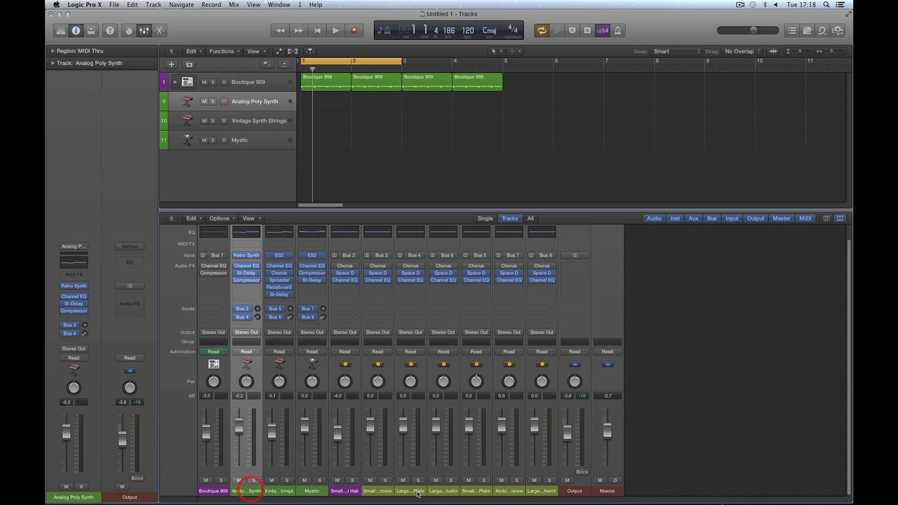
shift+click(379, 493)
shift+click(410, 491)
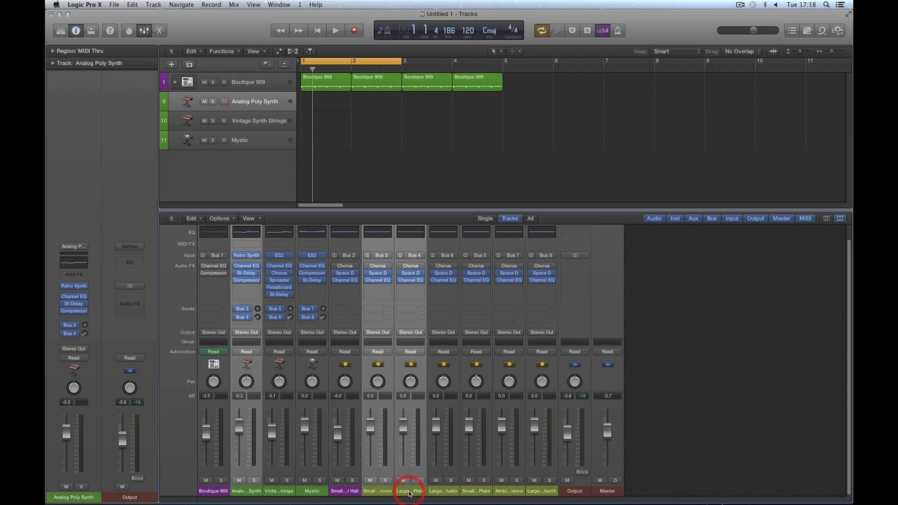
click(284, 492)
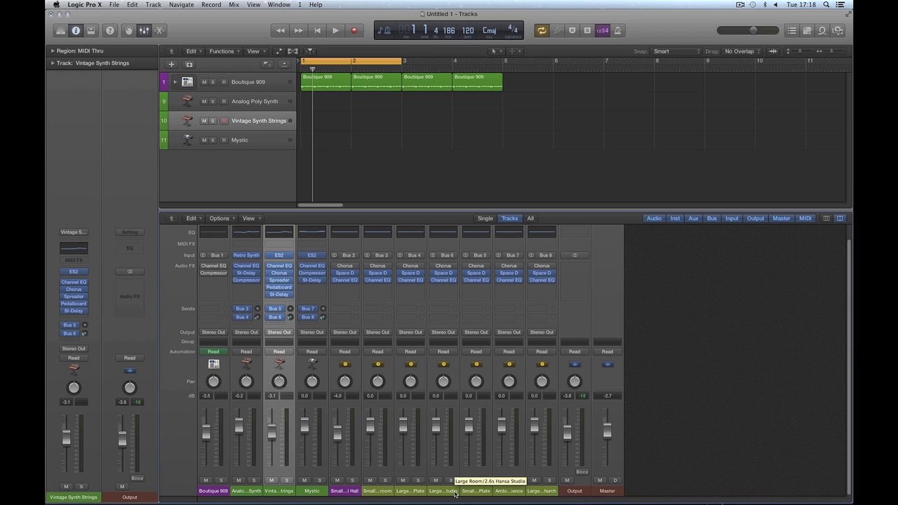
shift+click(455, 492)
shift+click(481, 492)
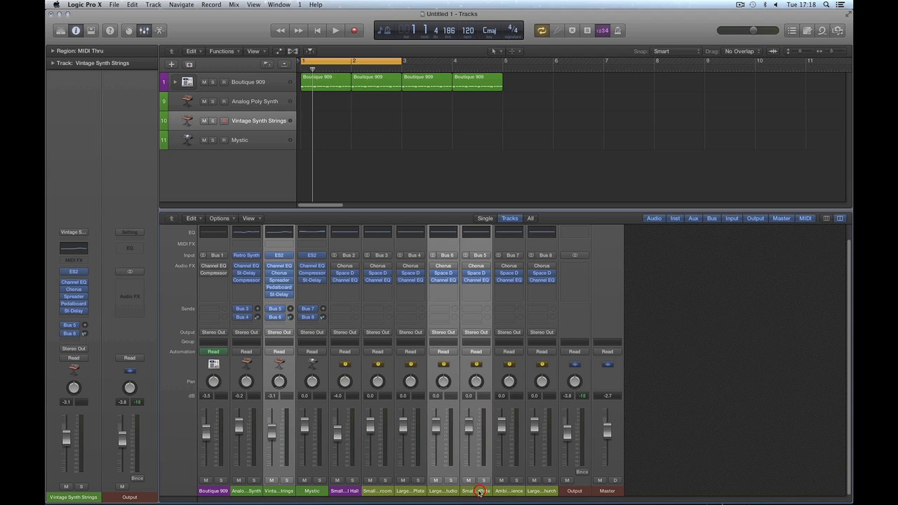
click(311, 492)
shift+click(514, 495)
shift+click(544, 493)
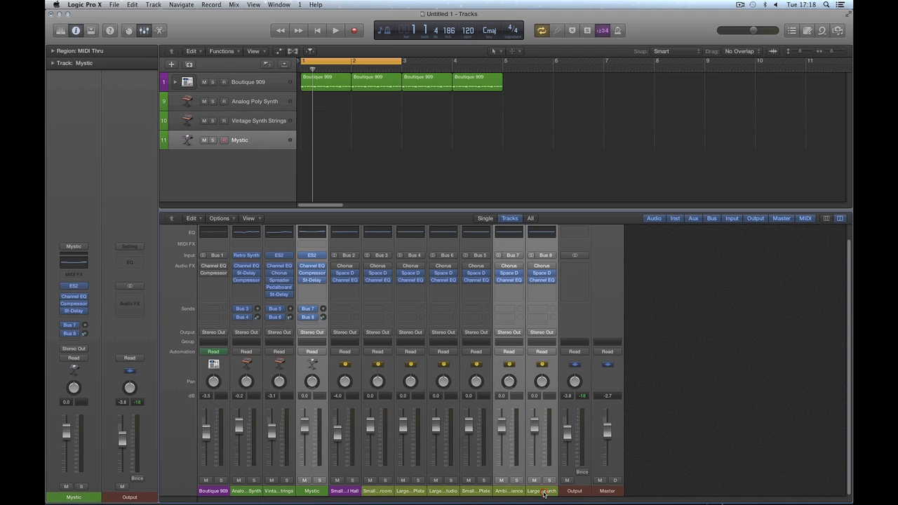
click(684, 417)
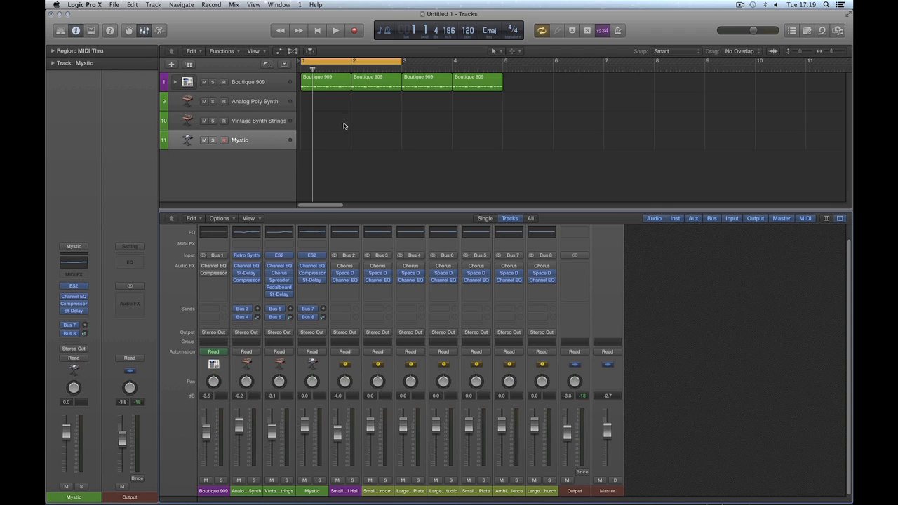
Step: Draw an empty region on the Analog Poly Synth track at bar 1 with the Pencil tool
click(555, 67)
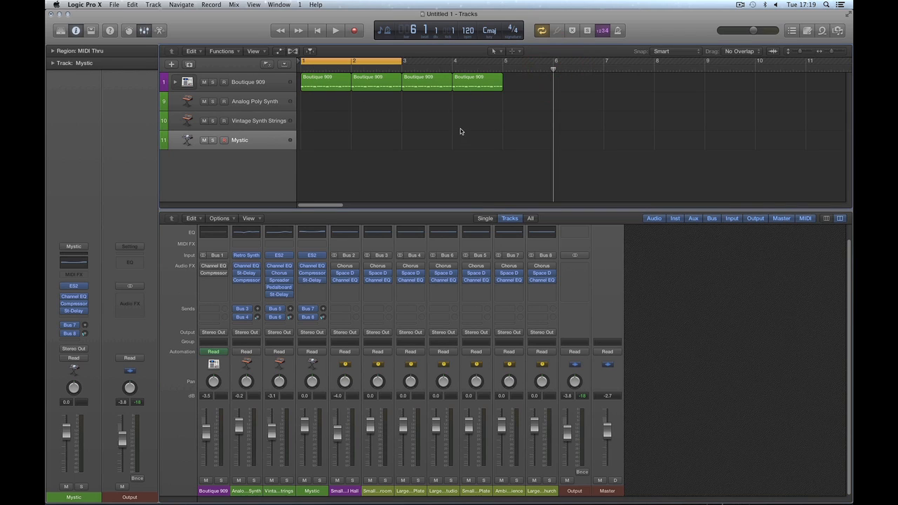
key(t)
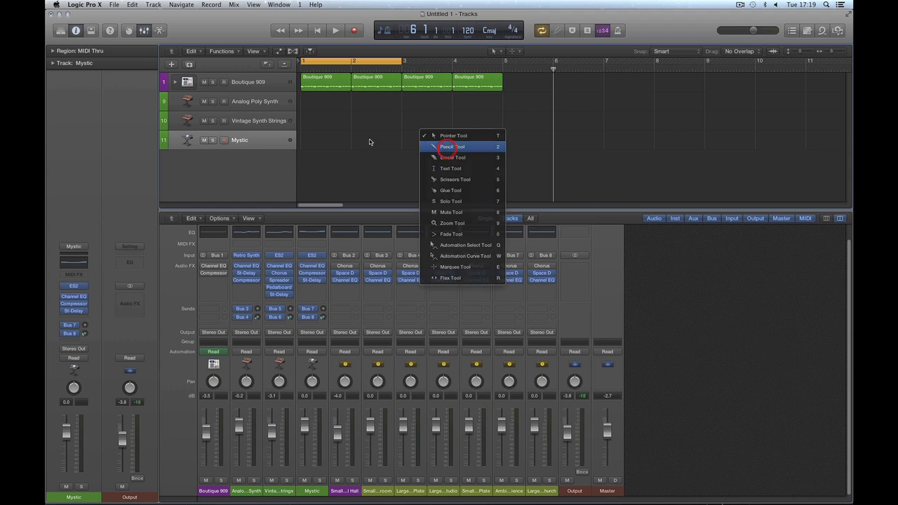
click(439, 146)
click(319, 104)
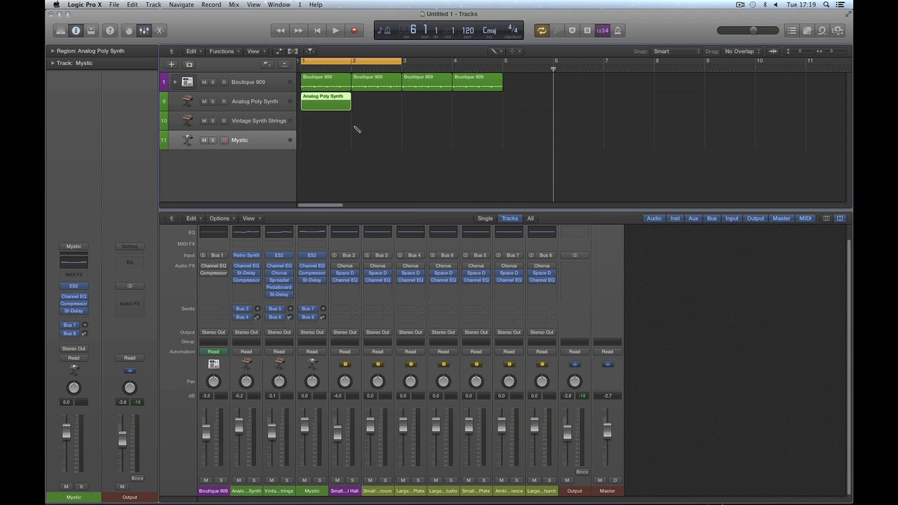
key(t)
click(378, 132)
Step: In the zoomed-in Piano Roll, pencil in four notes across the bar, starting on C2
key(p)
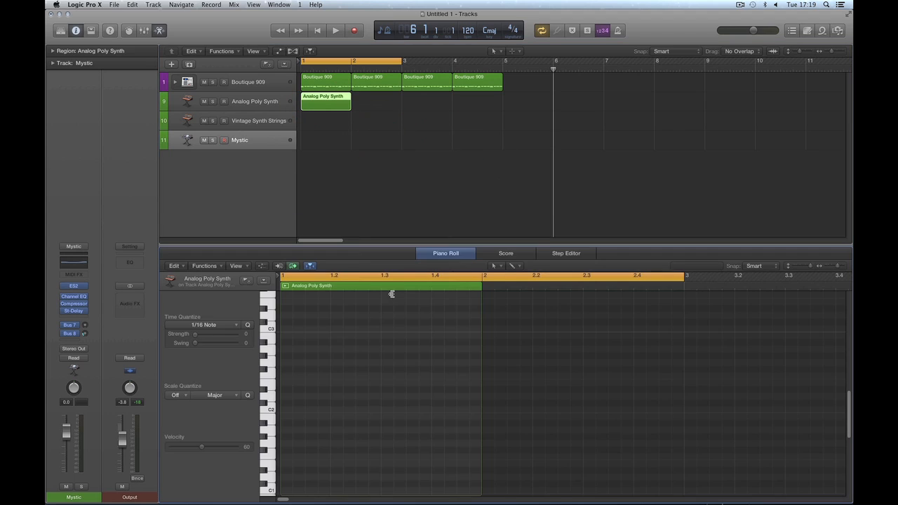
click(532, 368)
key(super+Right)
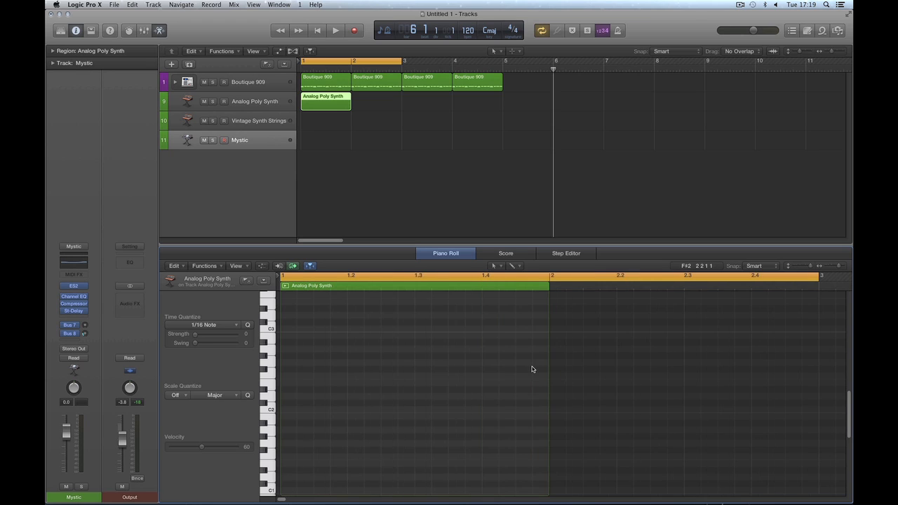
key(super+Right)
key(t)
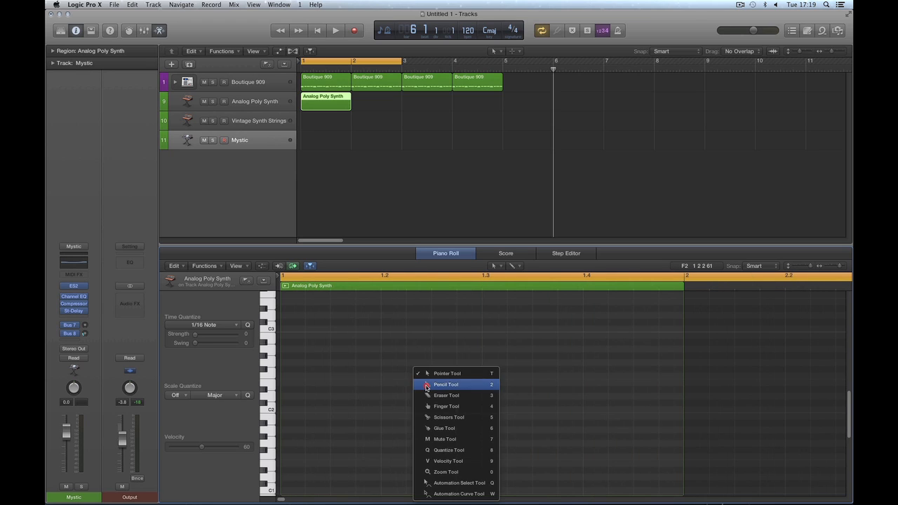
click(426, 385)
click(288, 409)
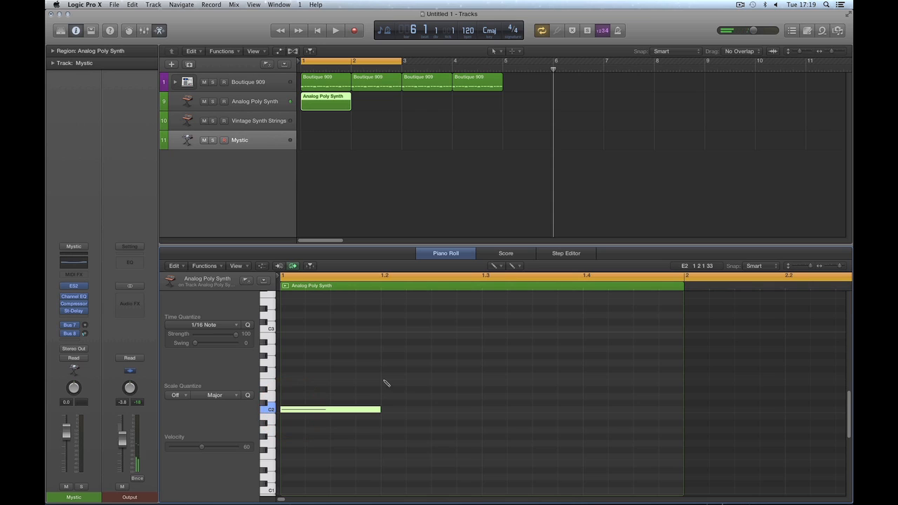
click(383, 376)
click(487, 389)
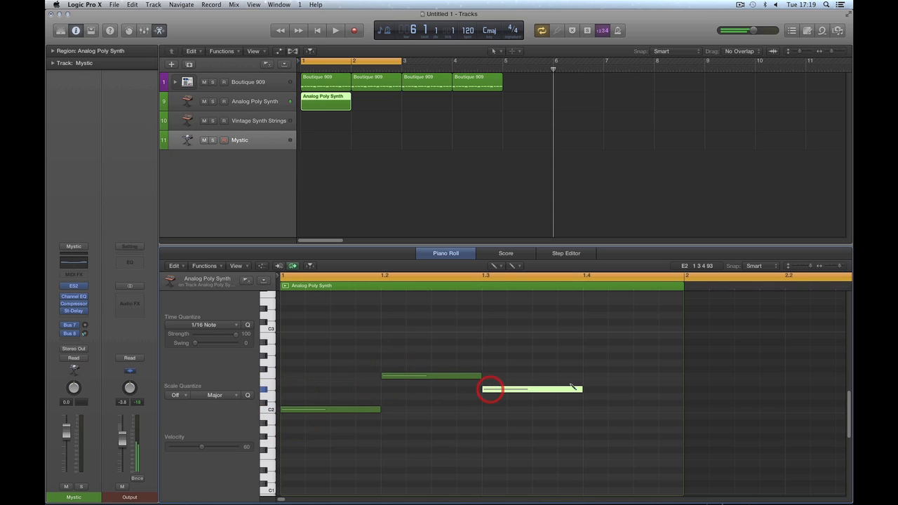
click(586, 376)
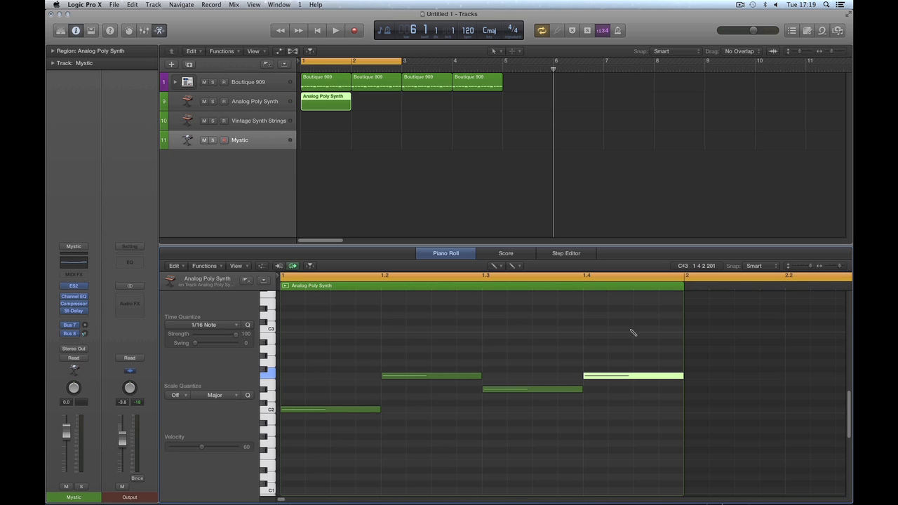
Step: Play back the new notes, then box-select all four
key(space)
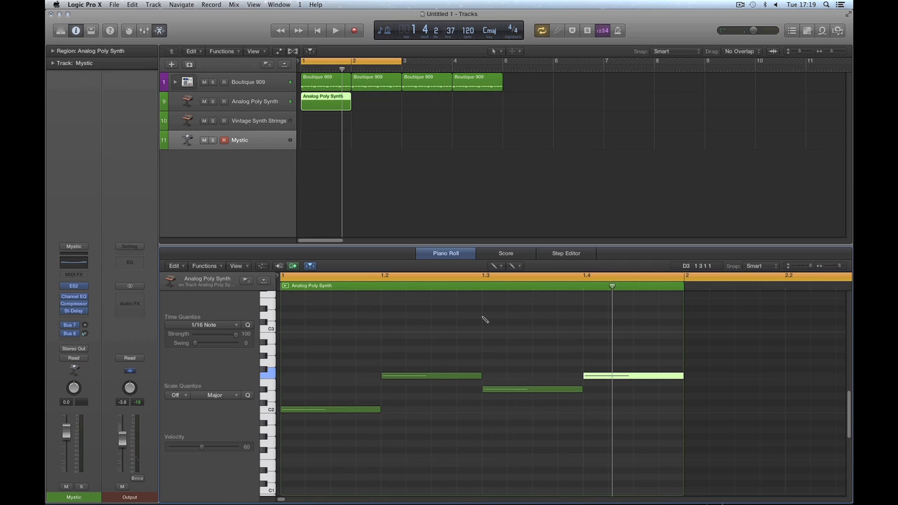
key(t)
click(491, 318)
drag(715, 333, 344, 450)
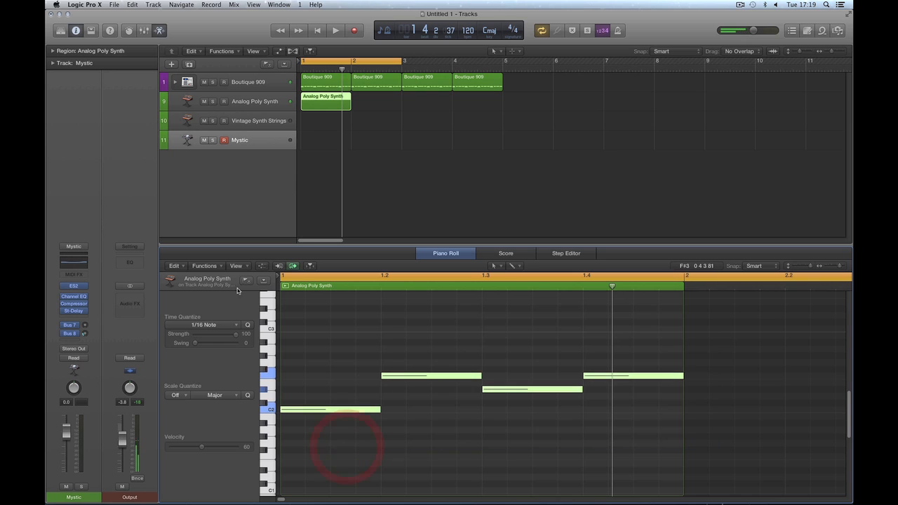
Step: Apply the Half Speed MIDI Transform to the four notes and extend the region to bar 3
click(204, 266)
mouse_move(223, 342)
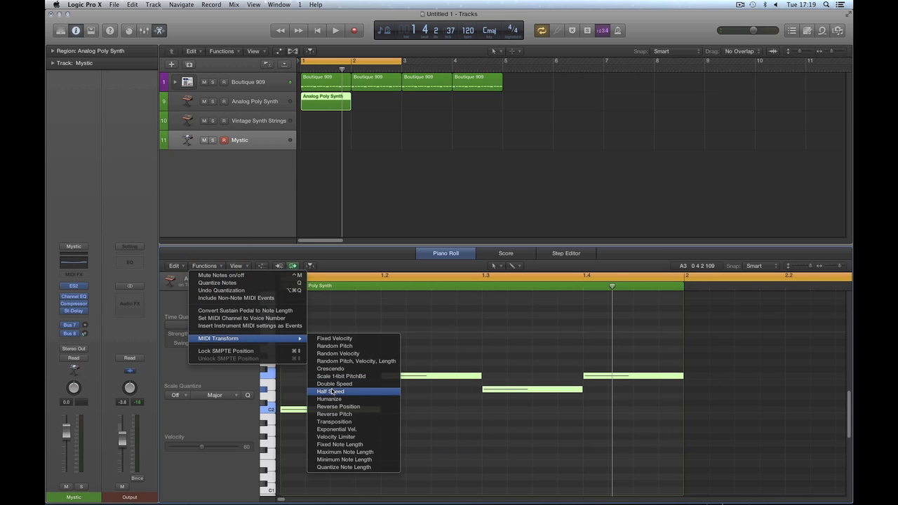
click(332, 393)
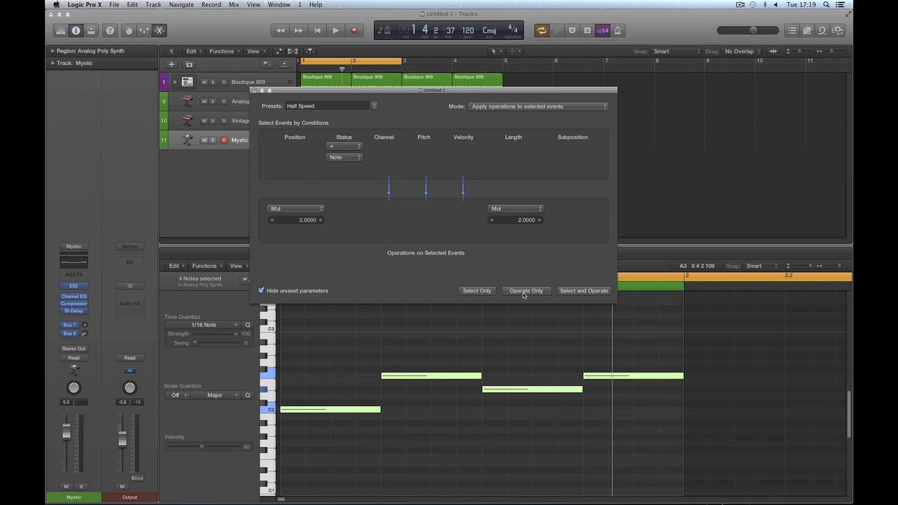
click(525, 291)
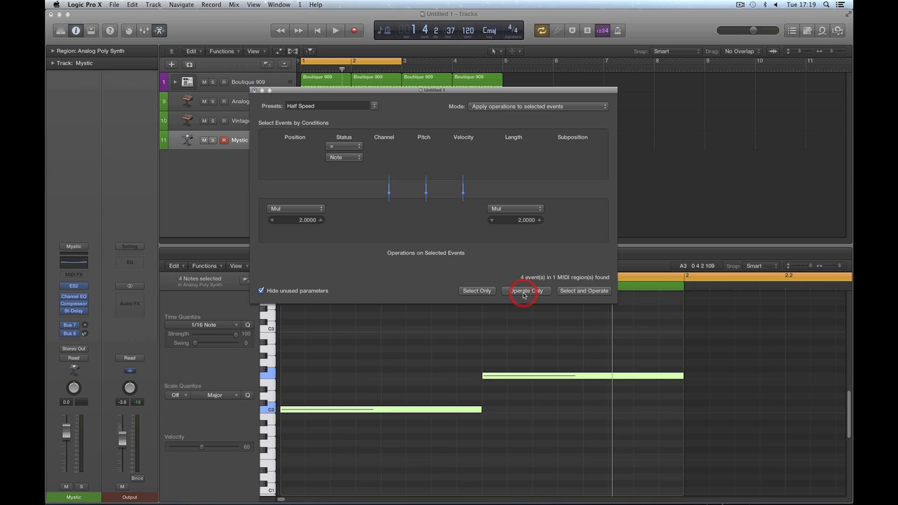
click(255, 91)
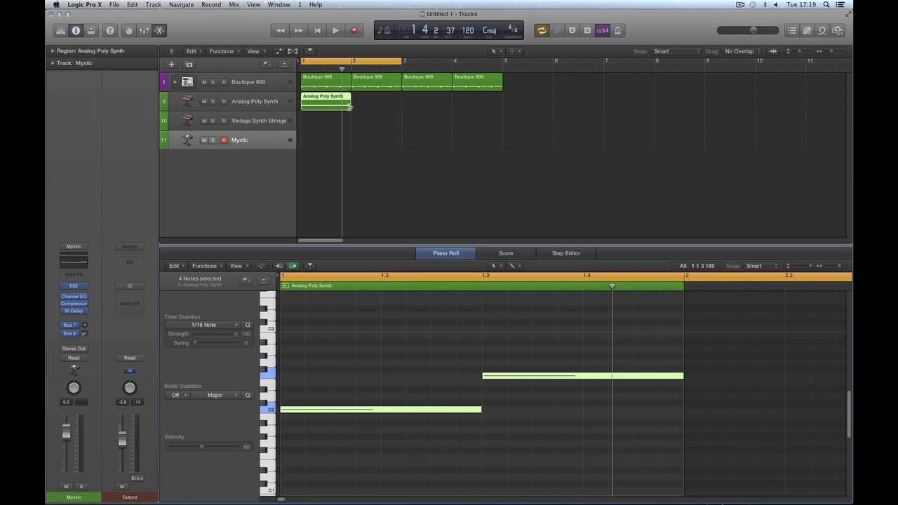
drag(349, 106, 400, 106)
click(503, 339)
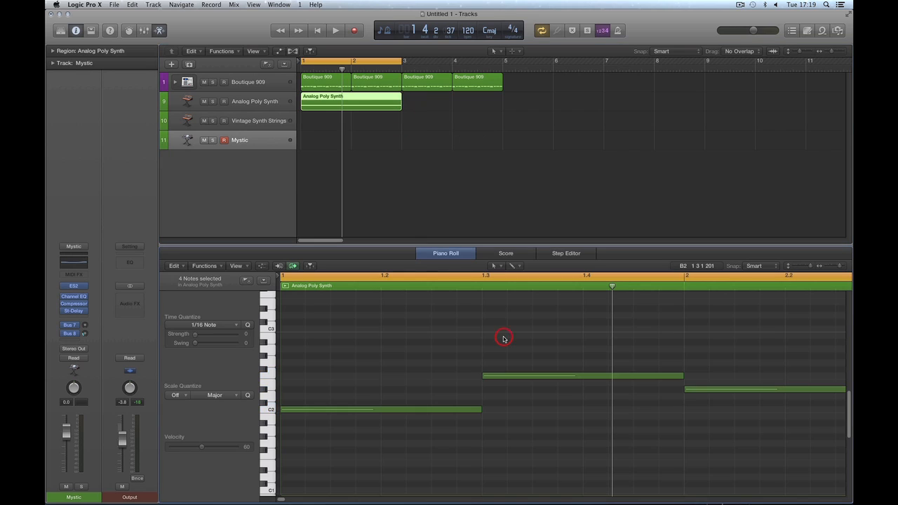
key(super+Left)
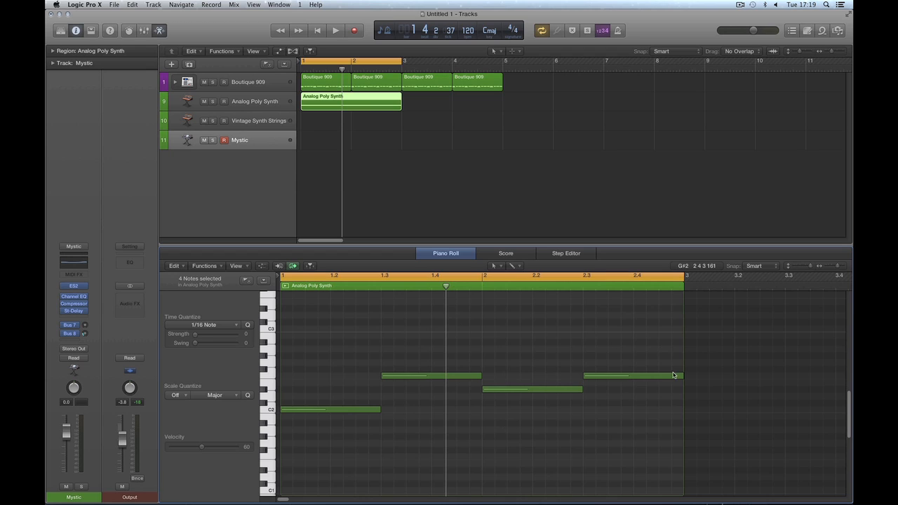
key(space)
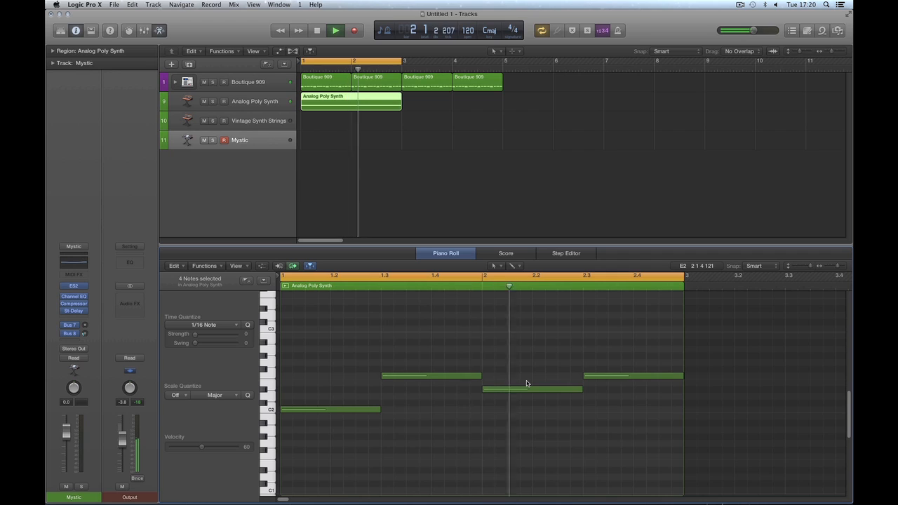
key(space)
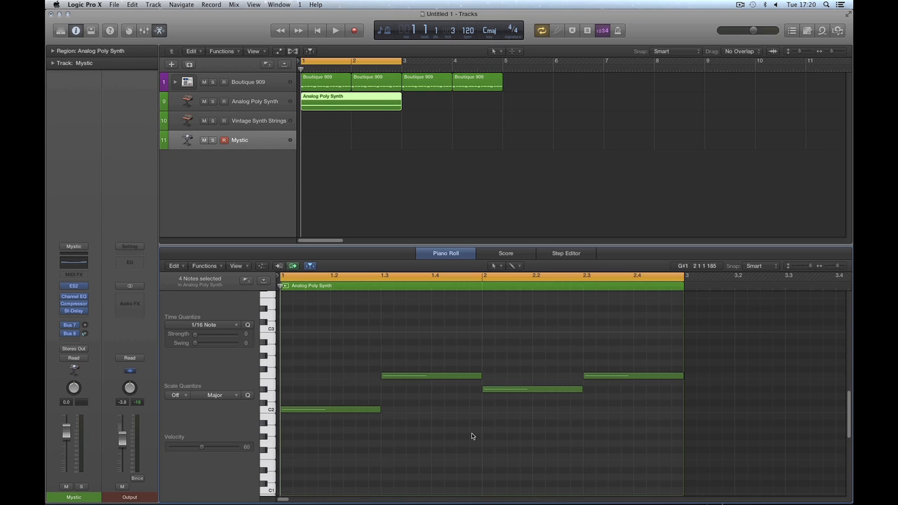
click(261, 266)
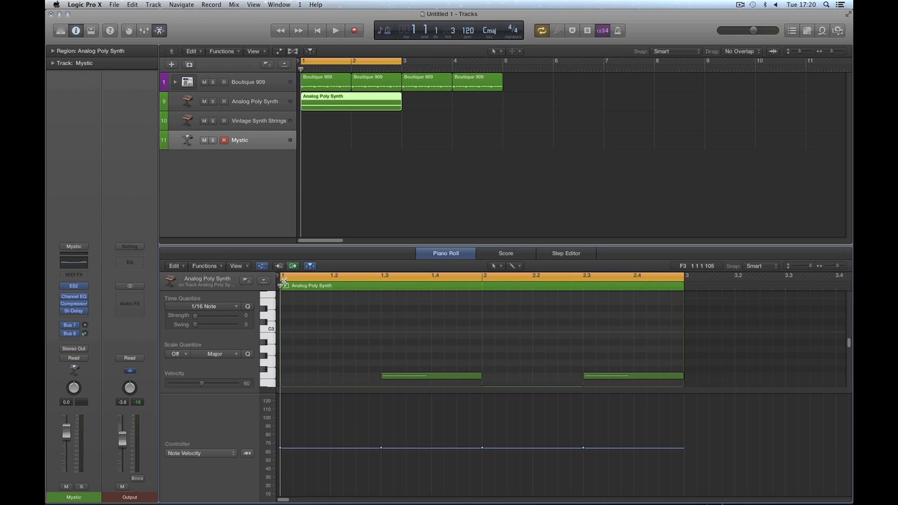
click(261, 265)
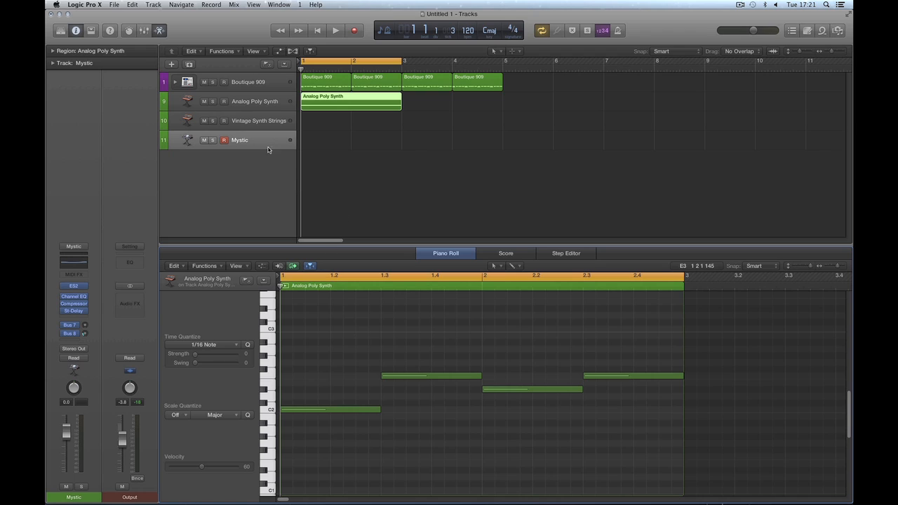
Step: Copy the Analog Poly Synth region onto the track below while playback runs
click(435, 146)
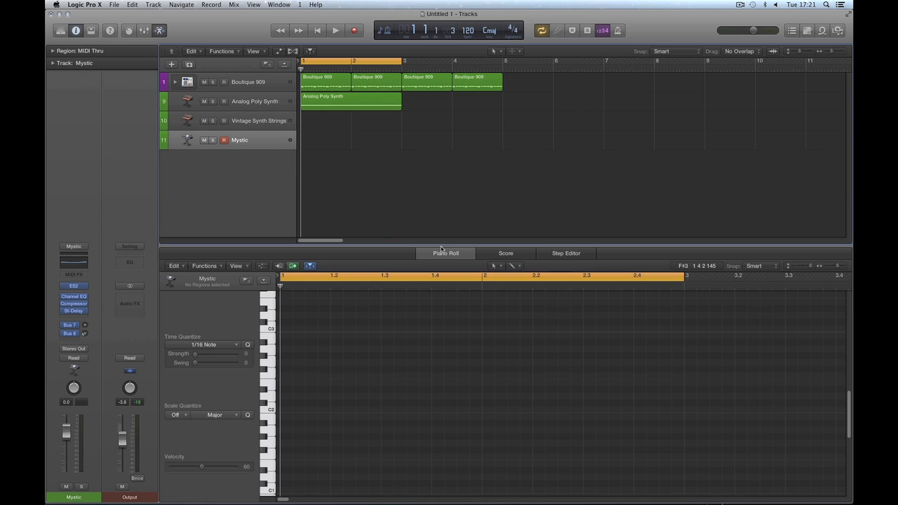
click(341, 103)
key(space)
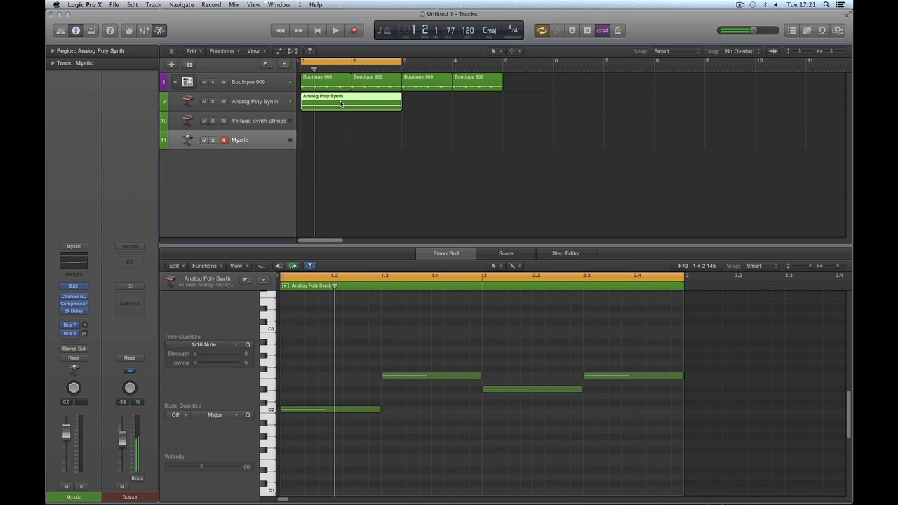
drag(341, 104, 332, 135)
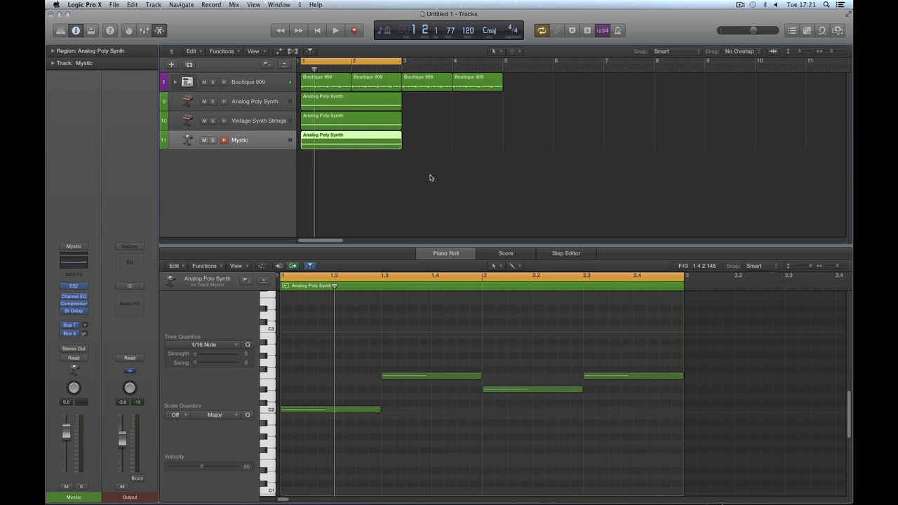
Step: In the Mixer, rebalance the Analog Poly Synth, Vintage Synth Strings and Mystic faders while playing
key(x)
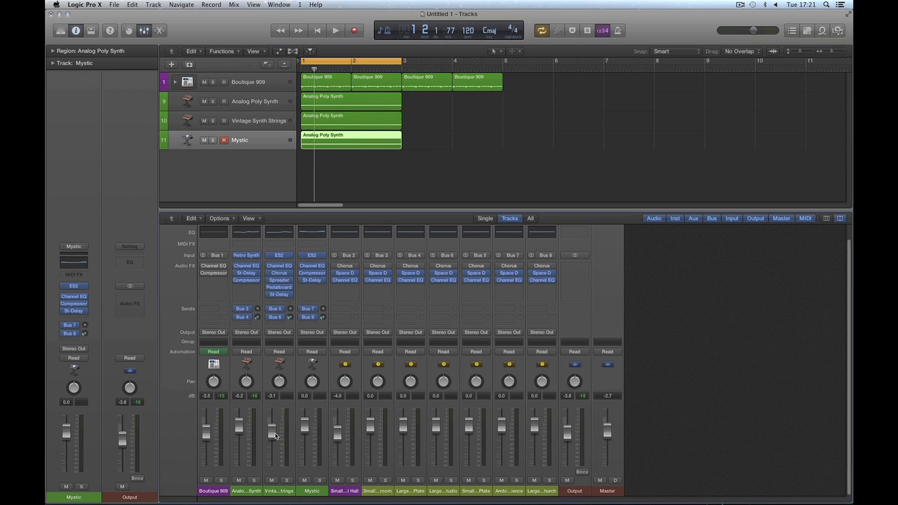
drag(273, 435, 305, 465)
key(space)
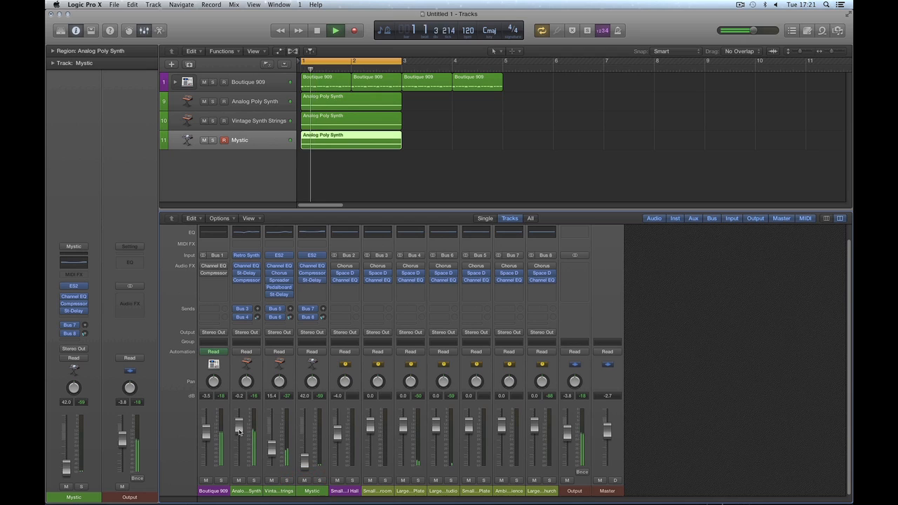
drag(239, 432, 243, 455)
key(space)
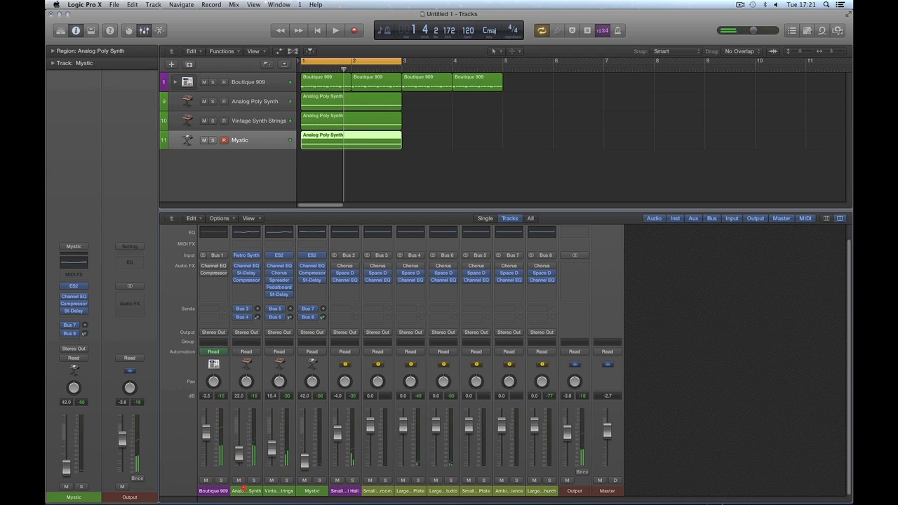
drag(243, 489, 241, 481)
key(space)
drag(271, 452, 271, 428)
key(space)
key(space)
key(space)
drag(239, 460, 240, 441)
click(278, 475)
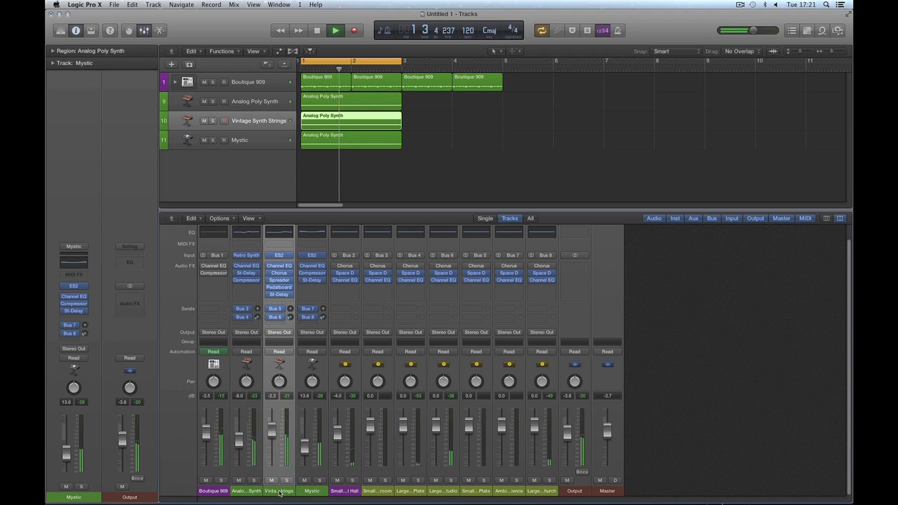
key(space)
Step: Transpose Vintage Synth Strings up two octaves, raise Mystic to -4.3 dB, and raise Analog Poly Synth
click(51, 64)
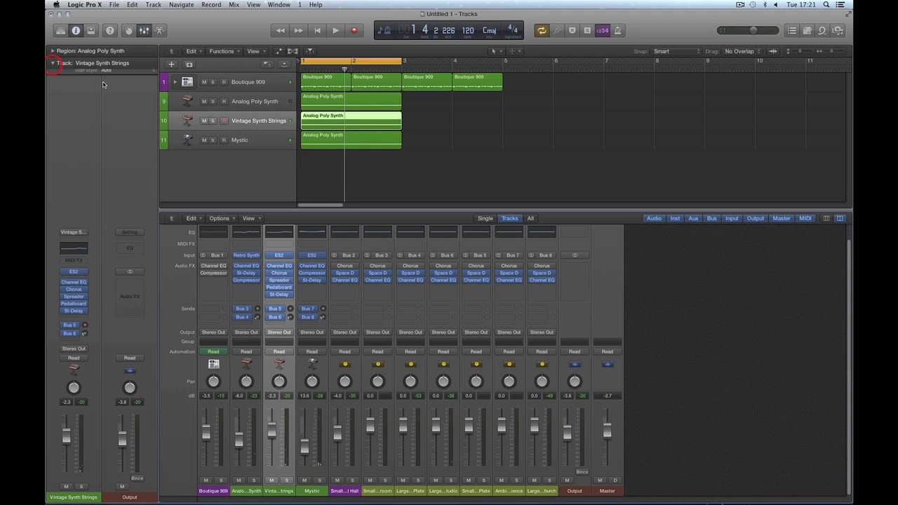
click(153, 117)
click(115, 102)
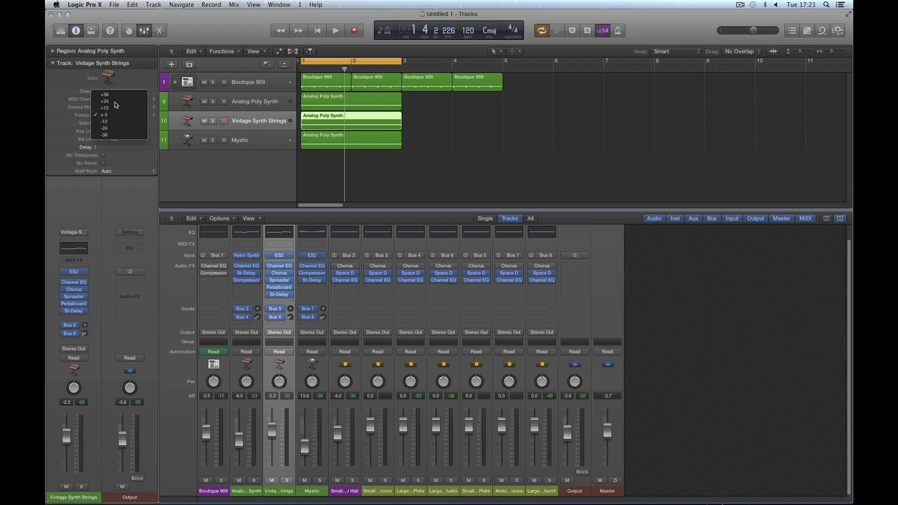
key(space)
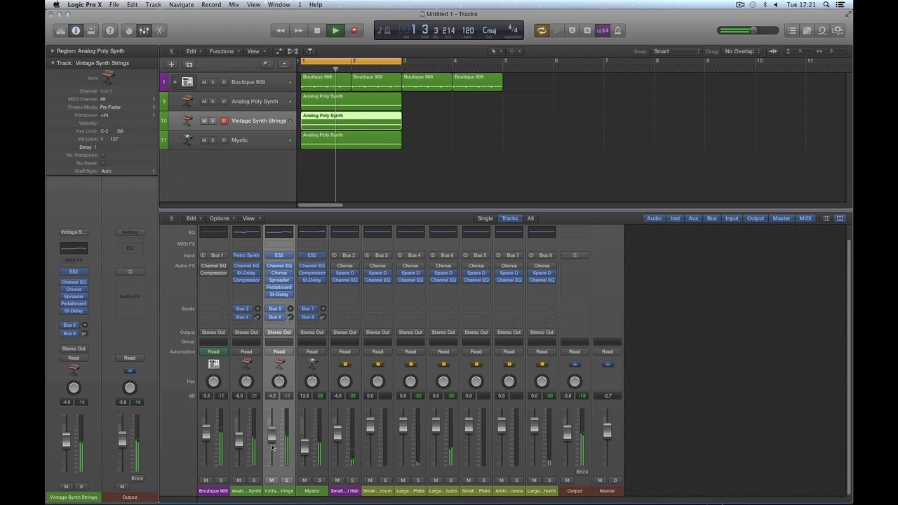
drag(305, 446, 305, 425)
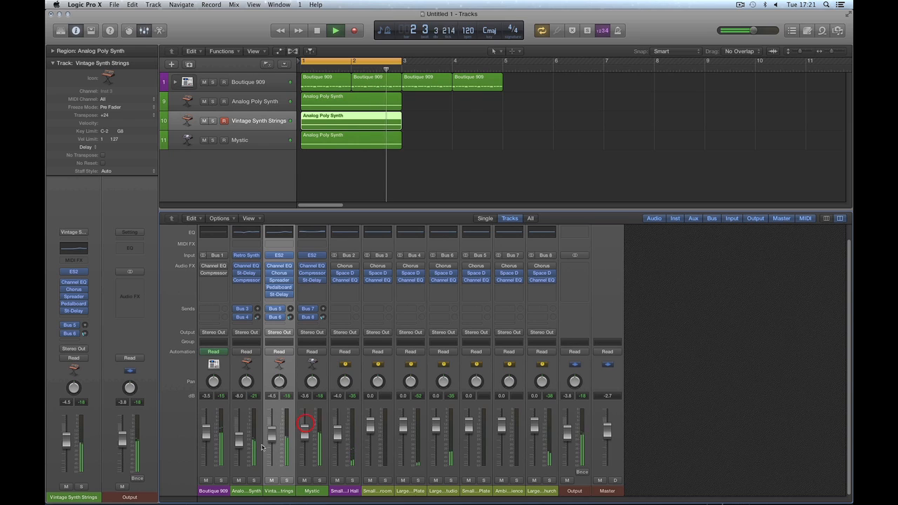
drag(239, 440, 239, 424)
Step: Transpose Analog Poly Synth to -12, then to +24, trimming its fader level
click(255, 486)
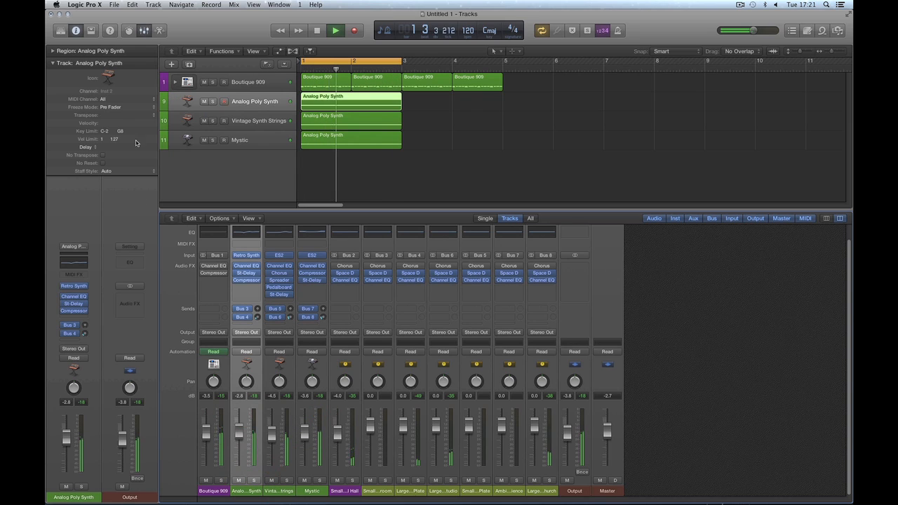
click(144, 117)
click(106, 122)
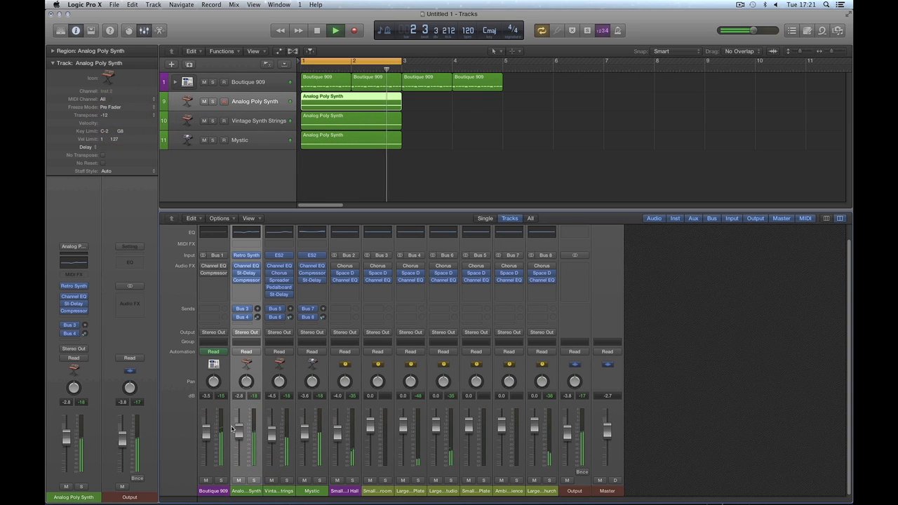
drag(240, 429, 239, 426)
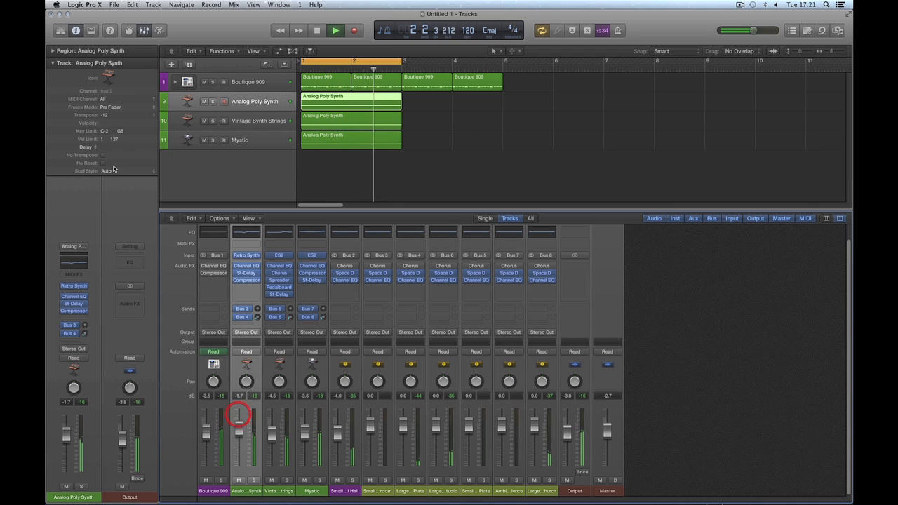
click(143, 116)
click(105, 94)
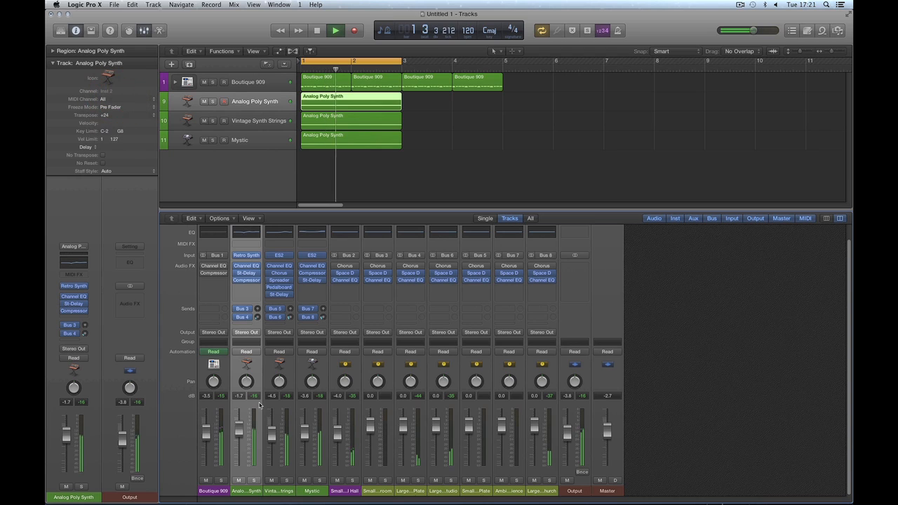
mouse_move(241, 434)
mouse_down()
mouse_move(240, 442)
mouse_move(273, 439)
mouse_move(273, 429)
mouse_move(242, 445)
mouse_up()
Step: Nudge the strings fader, adjust the Bus 3 reverb send, and set Analog Poly Synth to -6.2 dB
key(space)
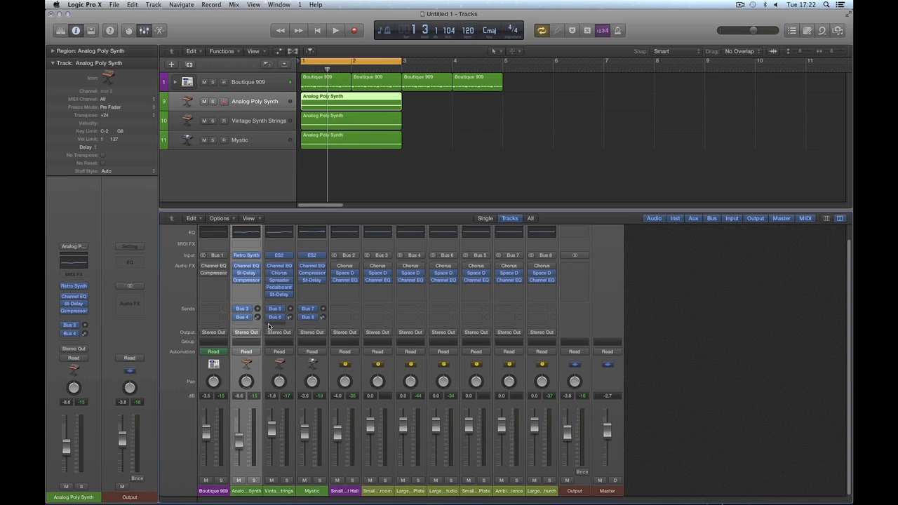
drag(273, 426, 273, 424)
drag(258, 309, 317, 281)
key(space)
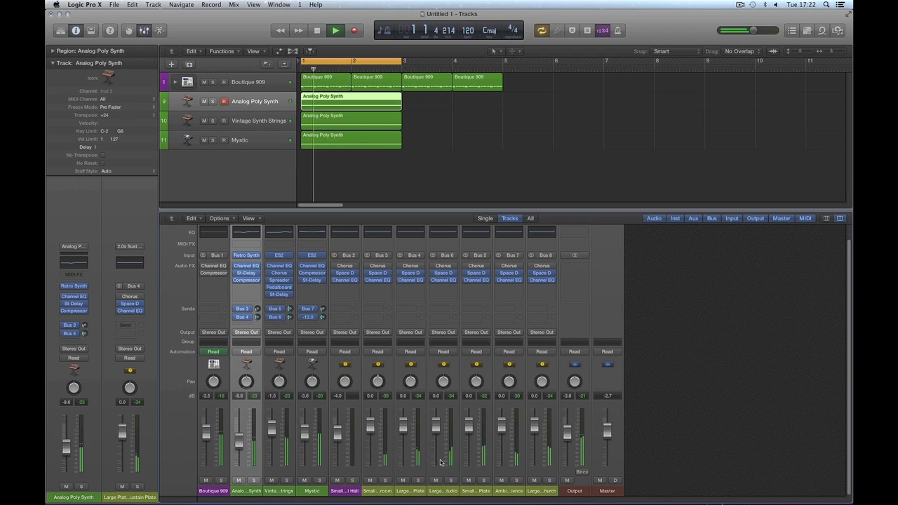
click(385, 480)
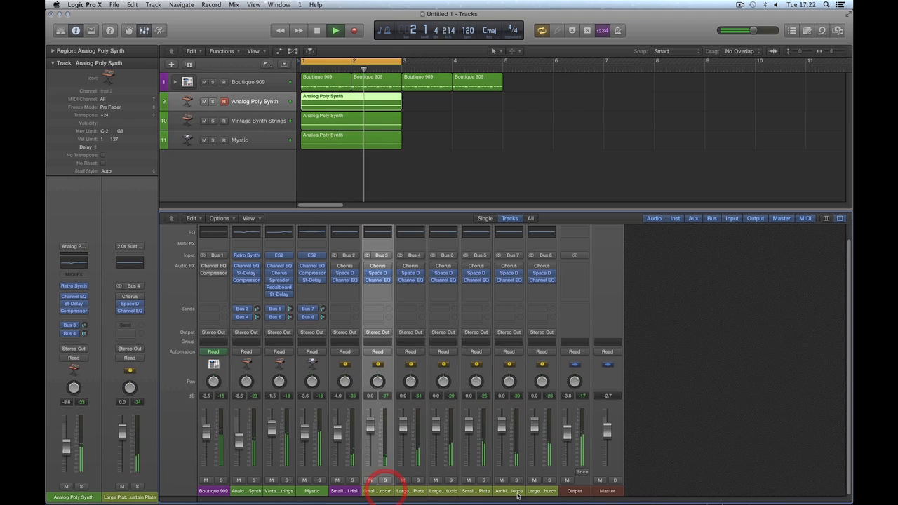
shift+click(537, 485)
click(658, 457)
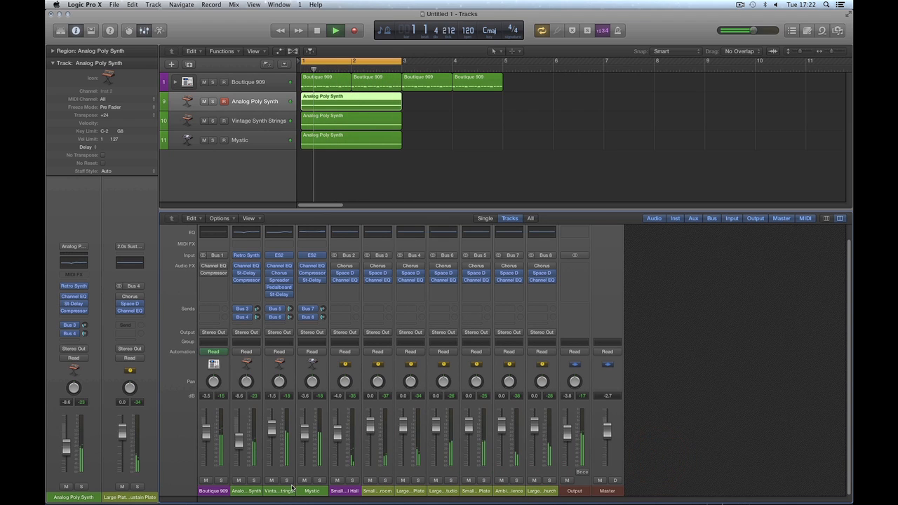
key(space)
drag(239, 445, 239, 436)
key(space)
key(space)
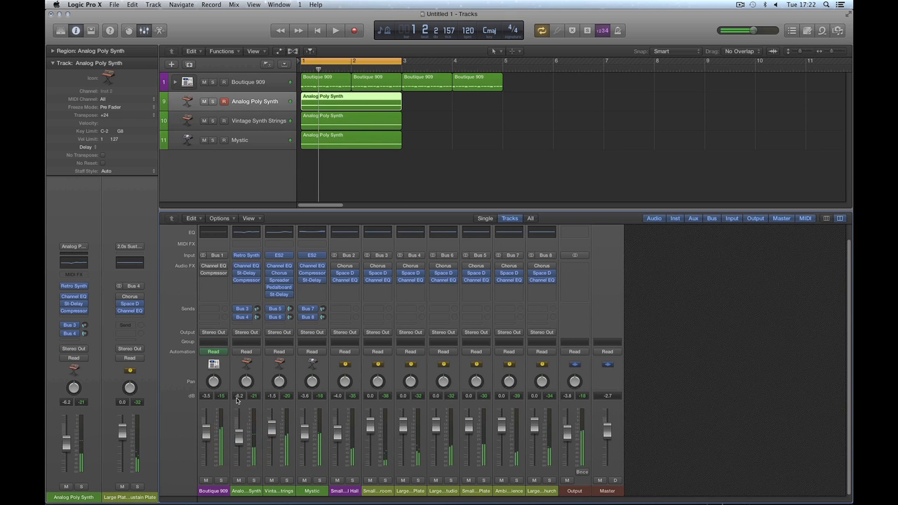
Step: During playback, raise Retro Synth's filter envelope amount to 0.84, then close the plugin window
click(246, 255)
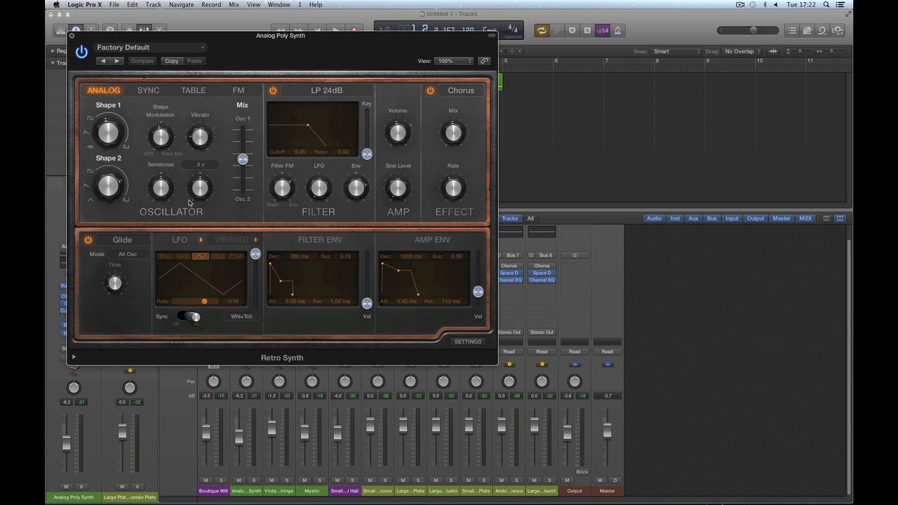
key(space)
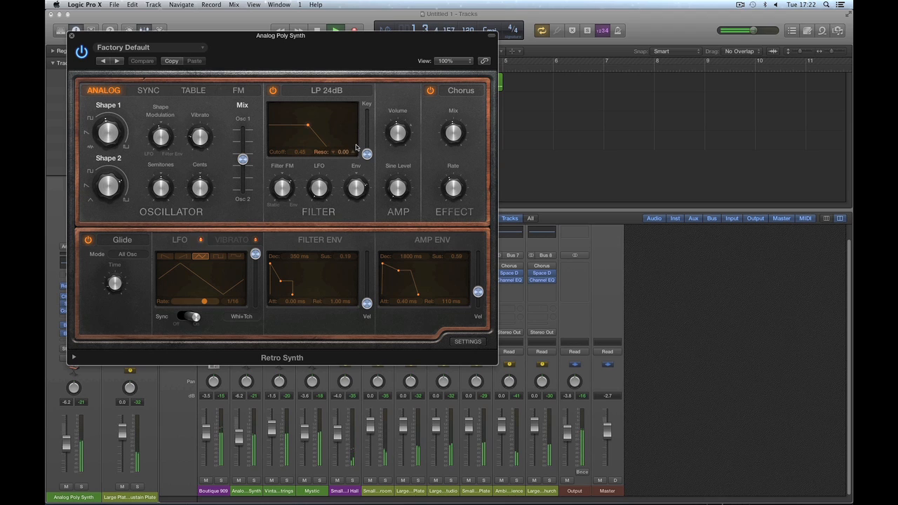
mouse_move(356, 176)
mouse_down()
mouse_move(356, 194)
mouse_move(356, 183)
mouse_up()
key(space)
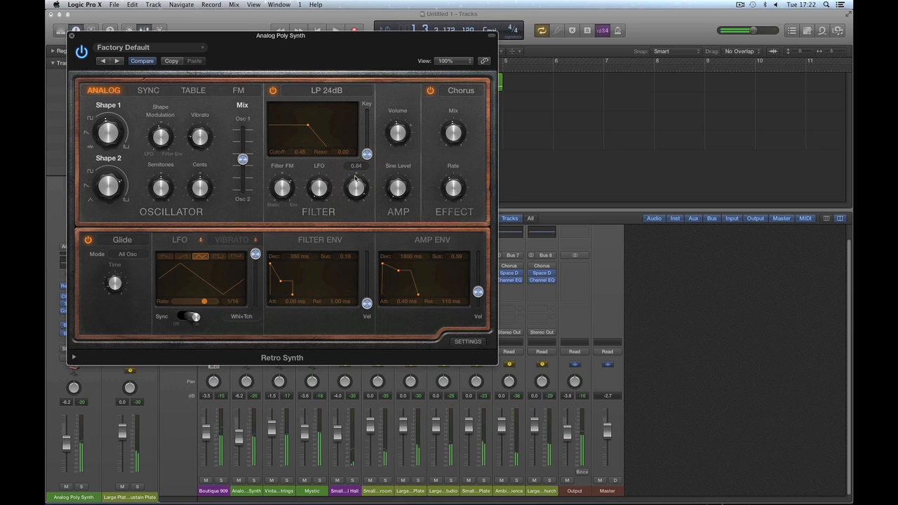
click(71, 35)
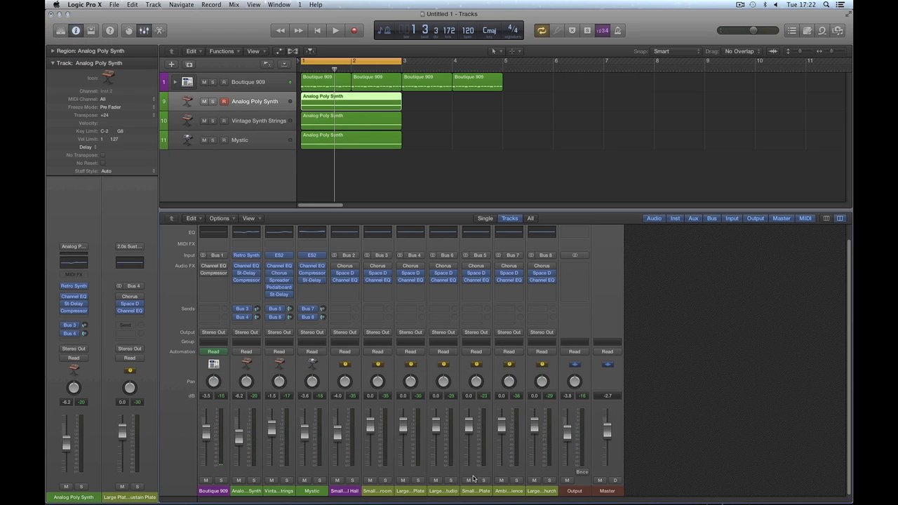
Step: Select the three synth strips and then the reverb aux strips in the mixer to review them
drag(254, 491, 306, 490)
click(54, 63)
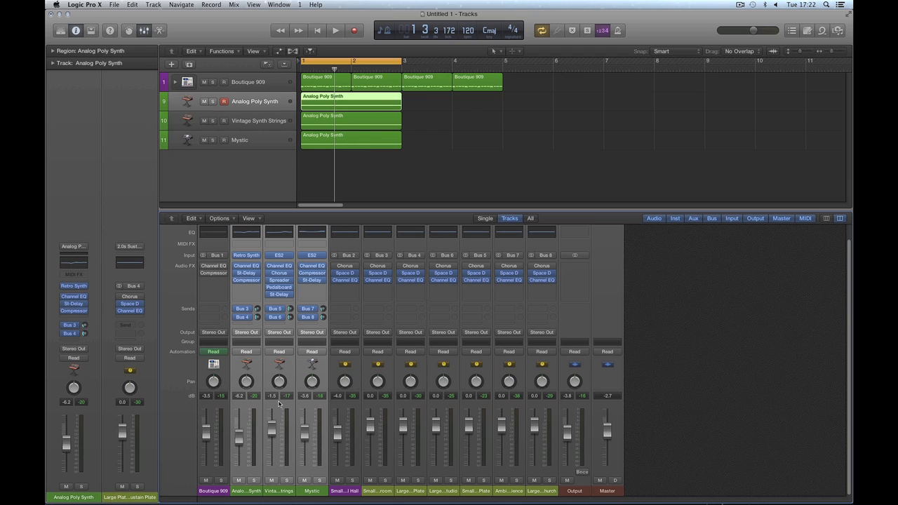
click(388, 494)
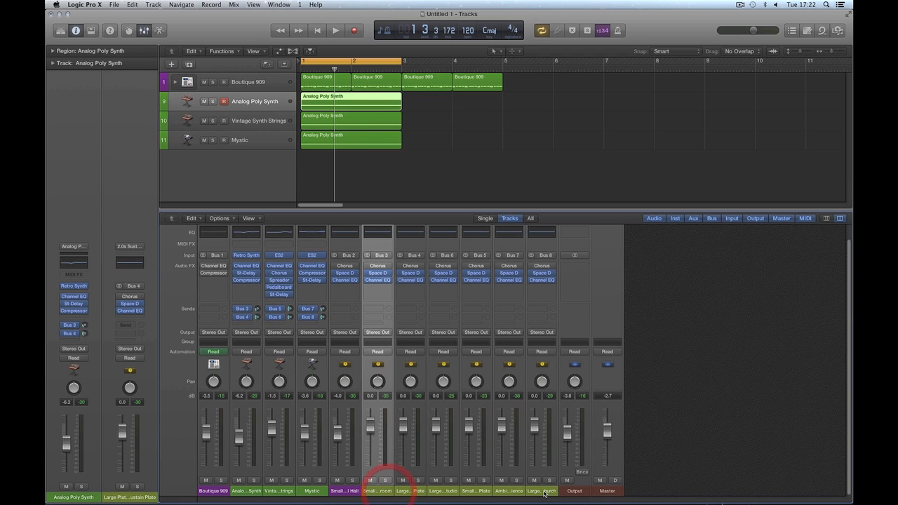
shift+click(546, 491)
click(648, 462)
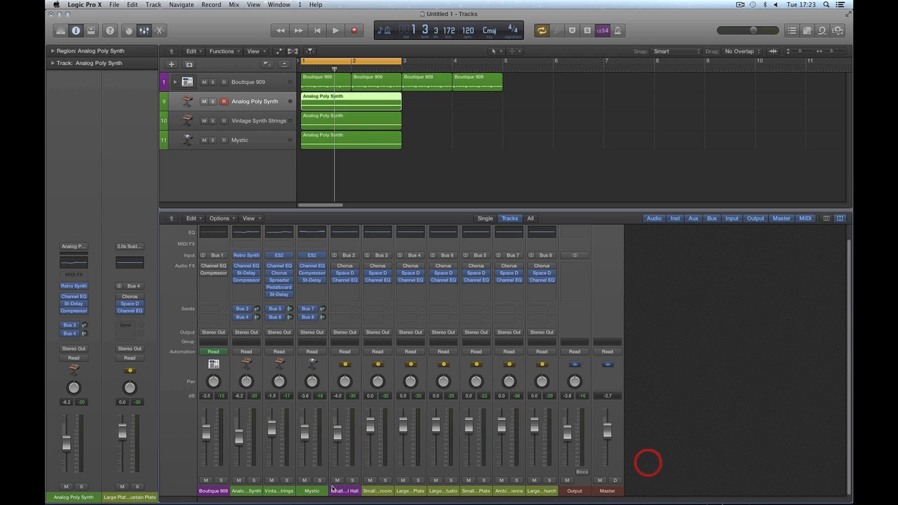
Step: Group Analog Poly Synth, Vintage Synth Strings and Mystic into a summing track stack
click(245, 121)
shift+click(242, 140)
shift+click(246, 101)
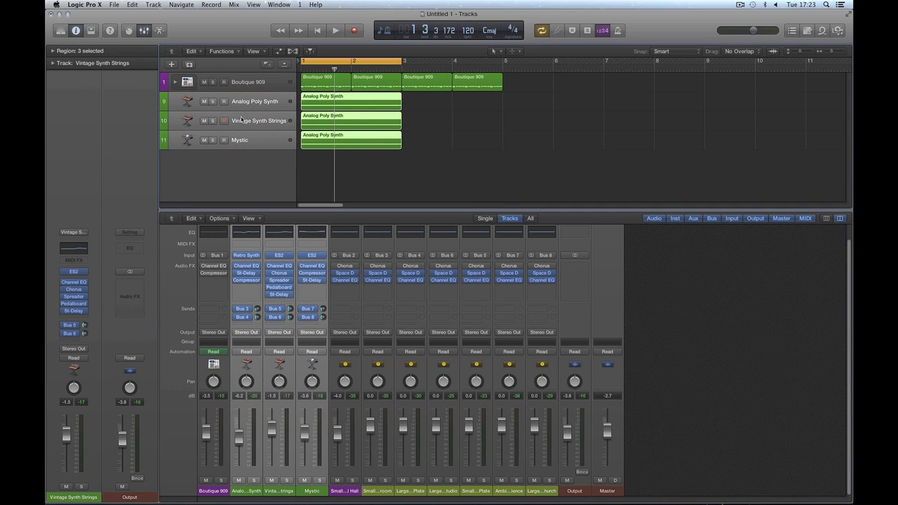
right_click(242, 124)
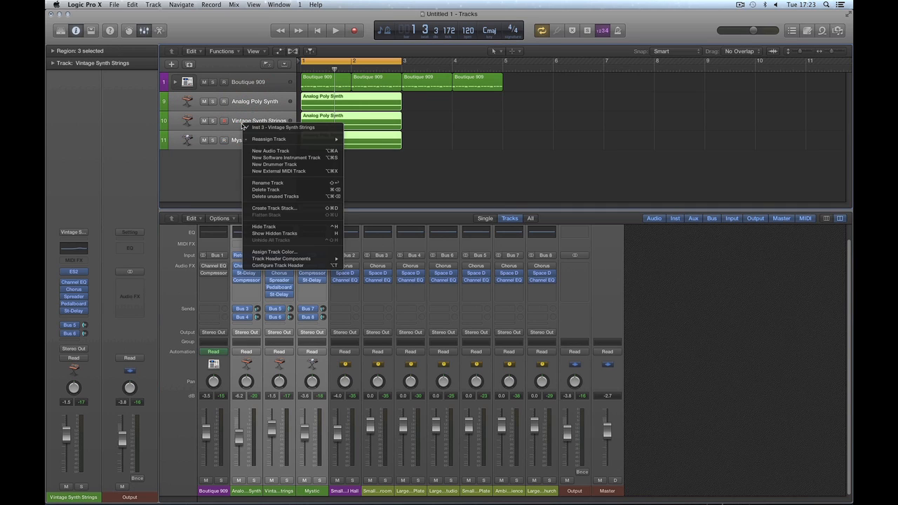
click(273, 205)
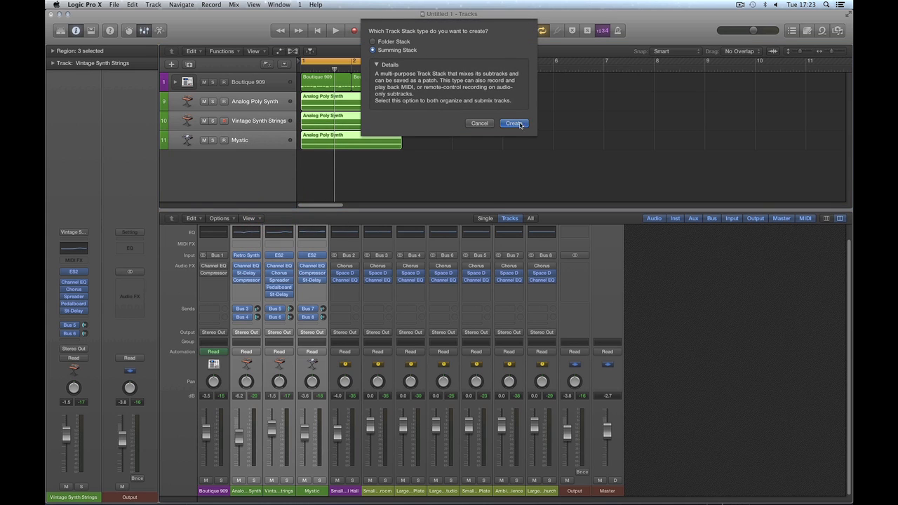
click(518, 122)
Step: Move the Analog Poly Synth region onto Sum 15, delete the two leftover regions, and play
click(239, 102)
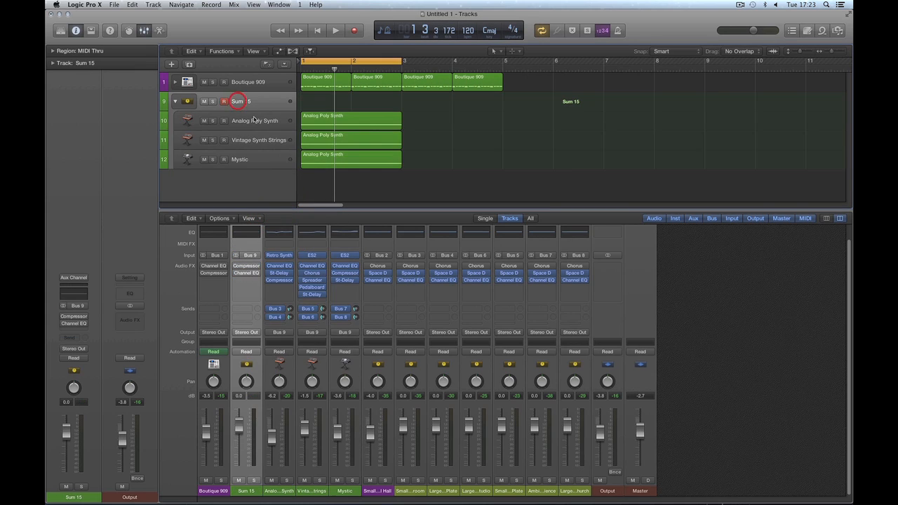
drag(327, 124, 327, 104)
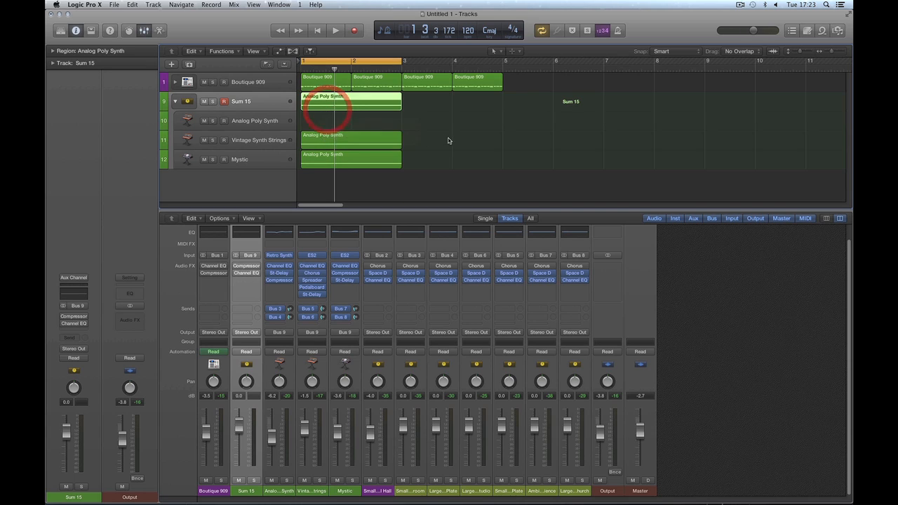
drag(449, 139, 393, 156)
key(Delete)
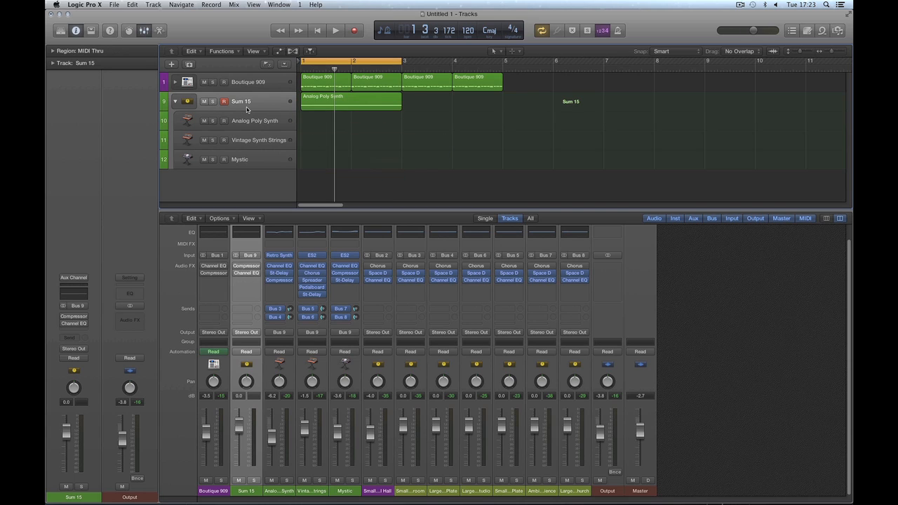
click(320, 101)
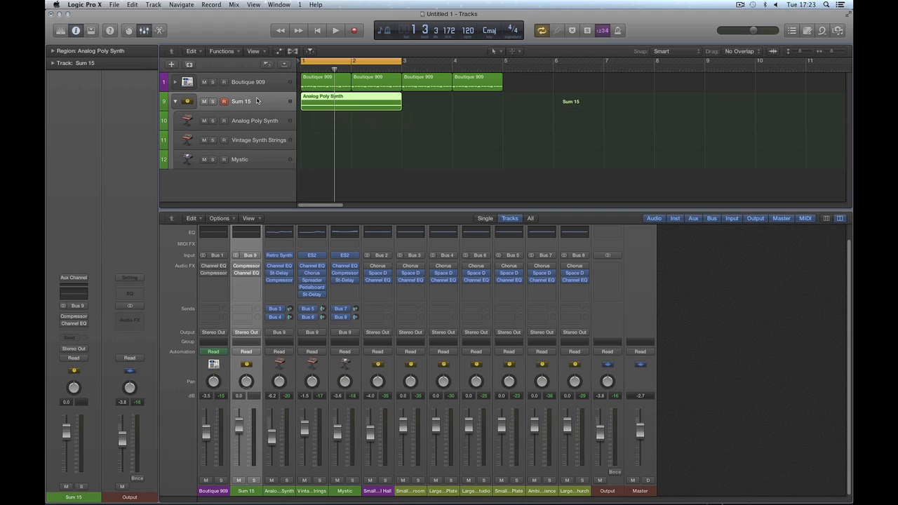
key(space)
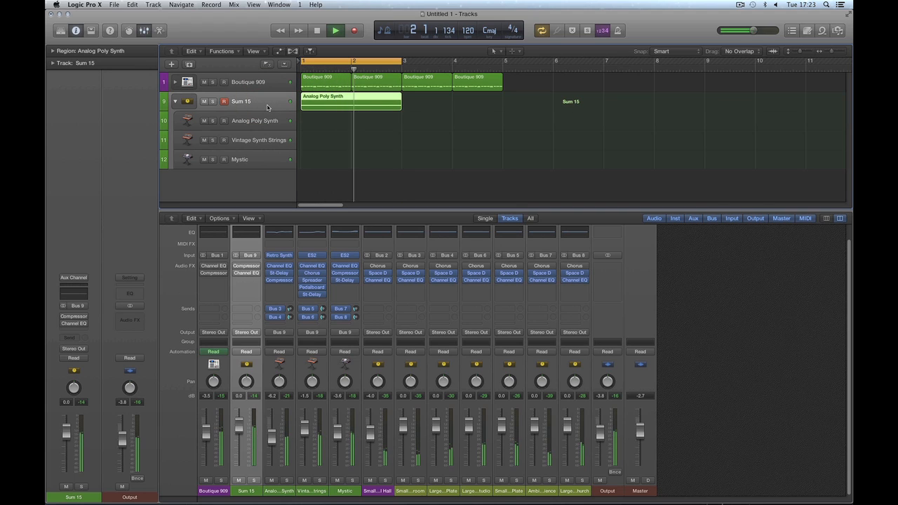
key(space)
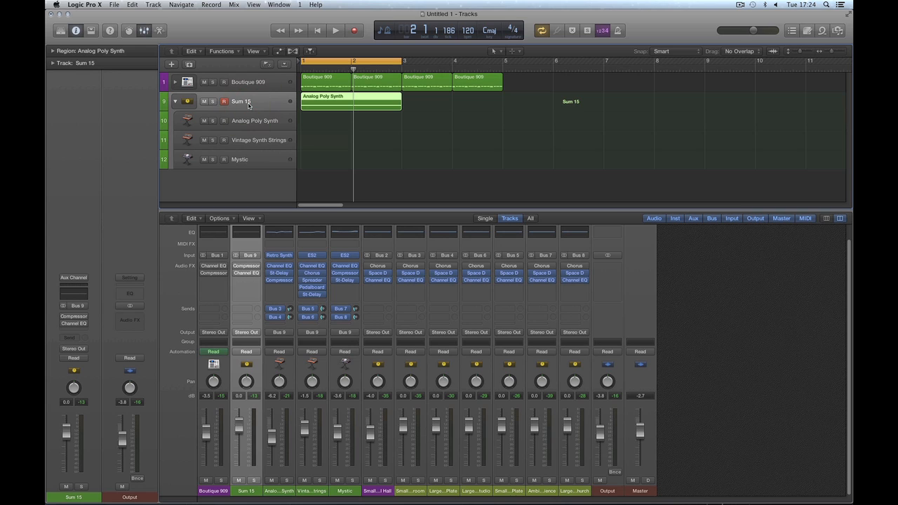
Step: Raise the Sum 15 fader to about -6.2 dB, comparing against the subtrack strips
key(space)
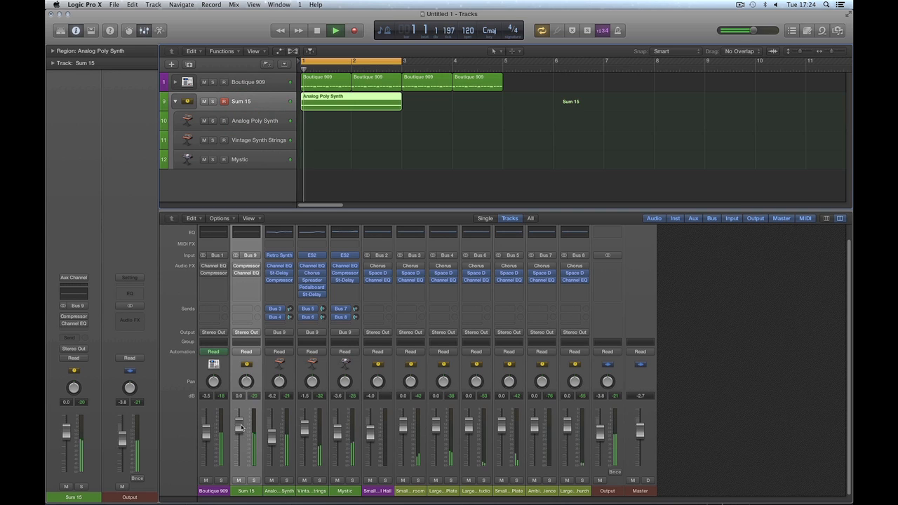
drag(246, 492, 246, 453)
key(space)
click(286, 492)
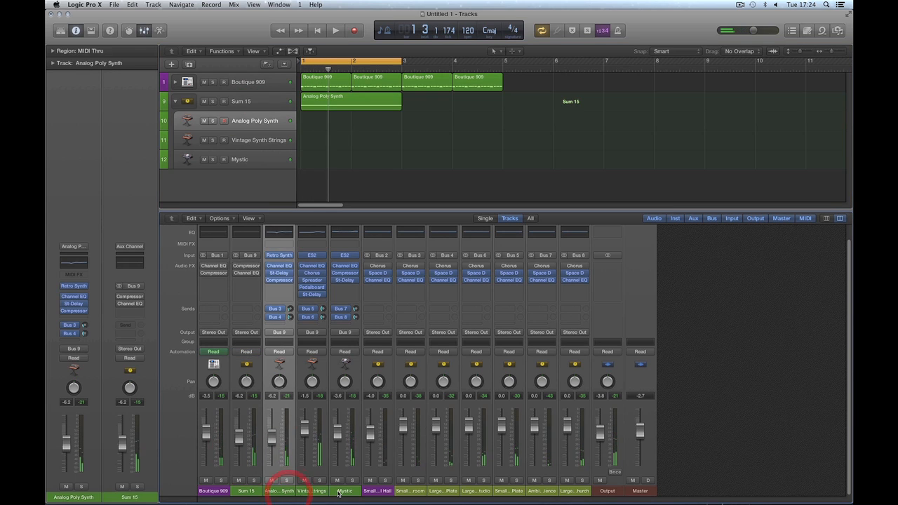
shift+click(338, 492)
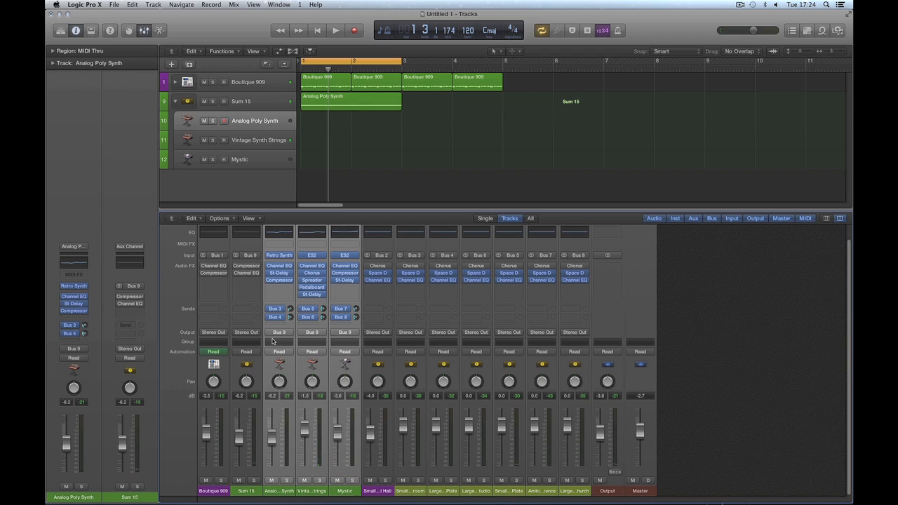
drag(239, 438, 239, 416)
key(space)
key(space)
Step: Set the Sum 15 level to -2.2 dB during playback and check the subtrack strips
click(254, 106)
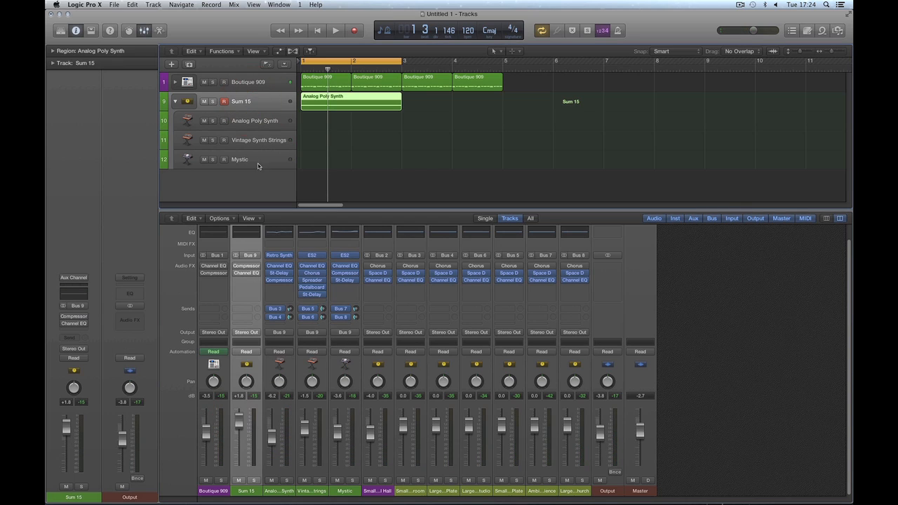
key(space)
mouse_move(239, 422)
mouse_down()
mouse_move(239, 462)
mouse_move(240, 434)
mouse_up()
key(space)
drag(281, 491, 340, 490)
click(244, 491)
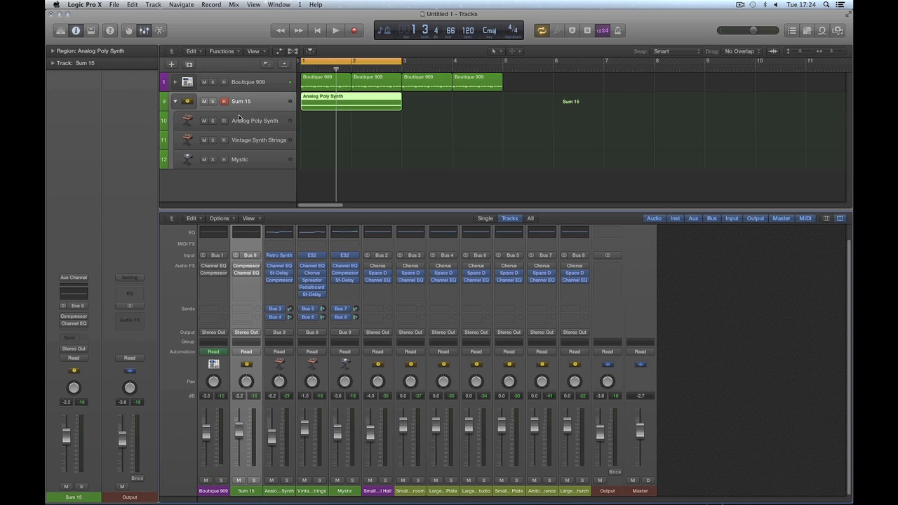
key(space)
key(space)
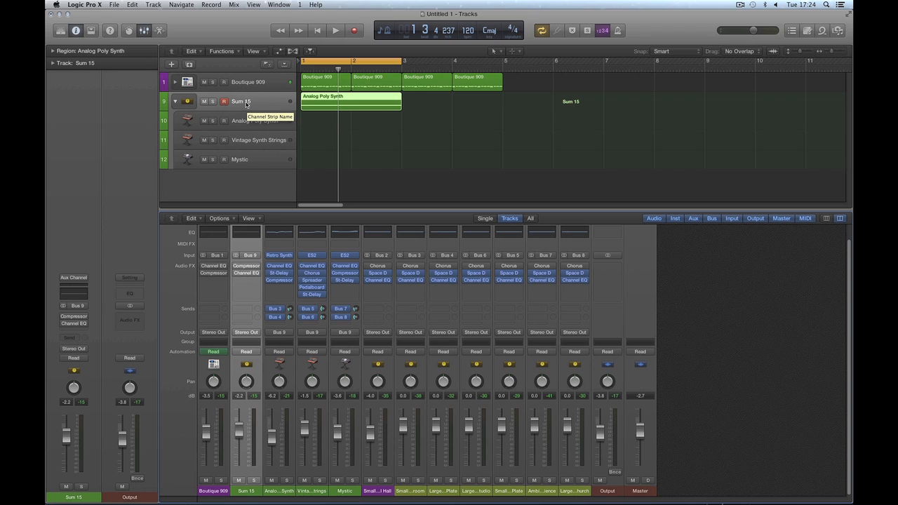
Step: Rename the Sum 15 stack to 'Ben Hur'
double_click(237, 103)
text(Ben)
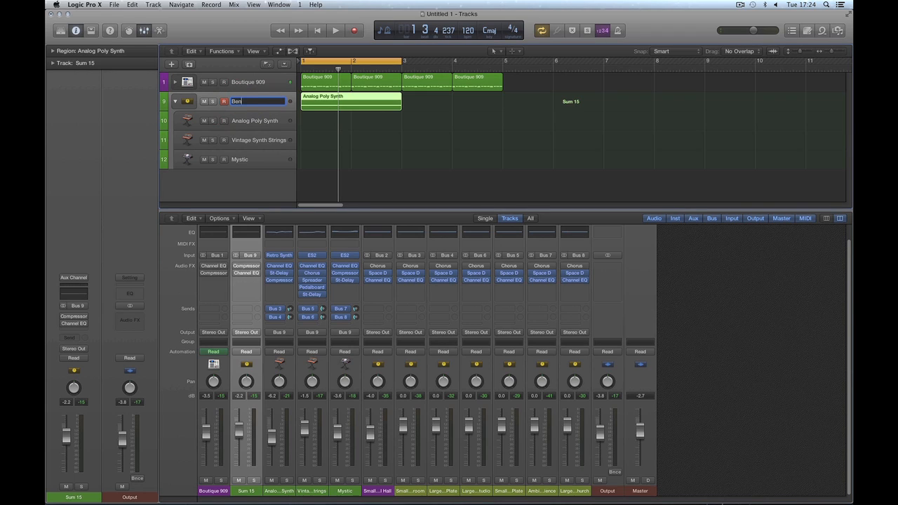
text( Hur)
key(Return)
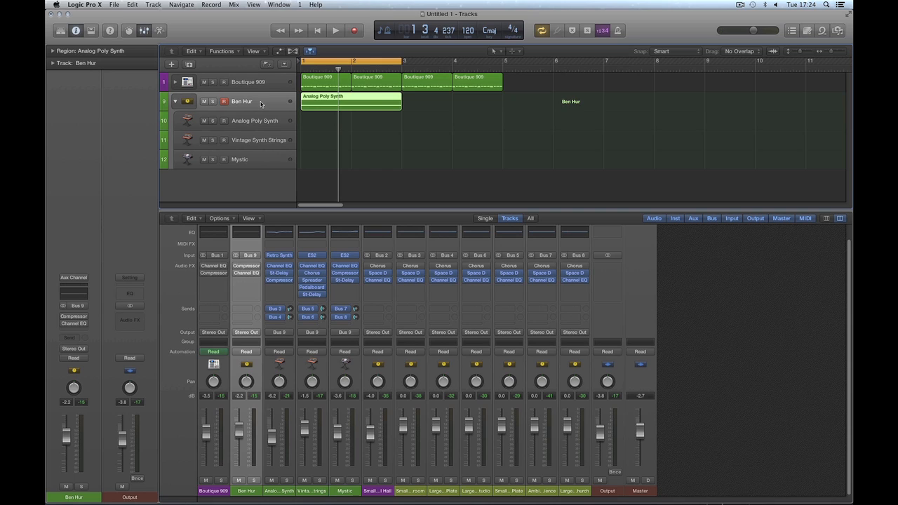
Step: Play and stop the arrangement to audition the Ben Hur stack
key(space)
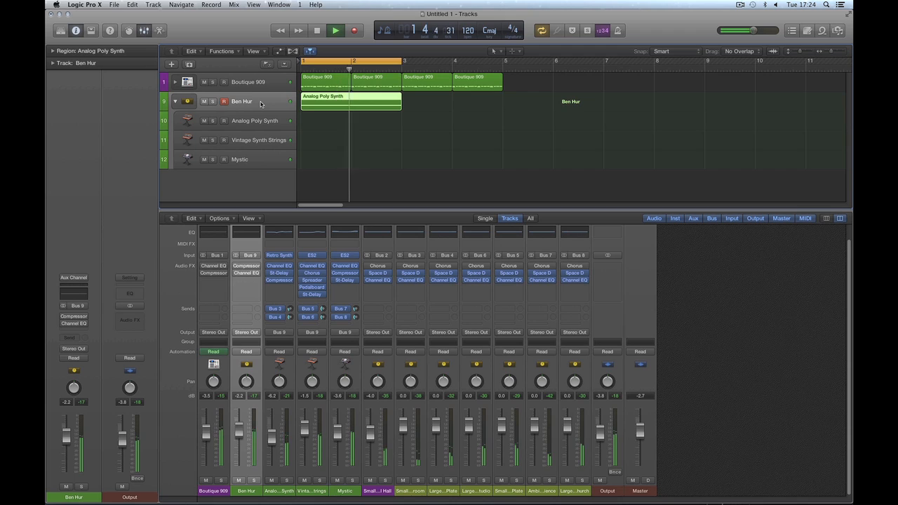
key(space)
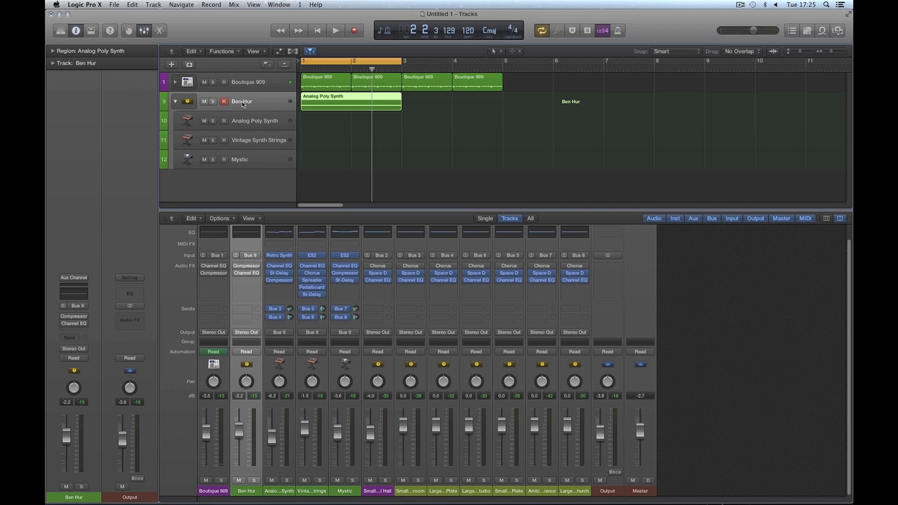
key(space)
key(space)
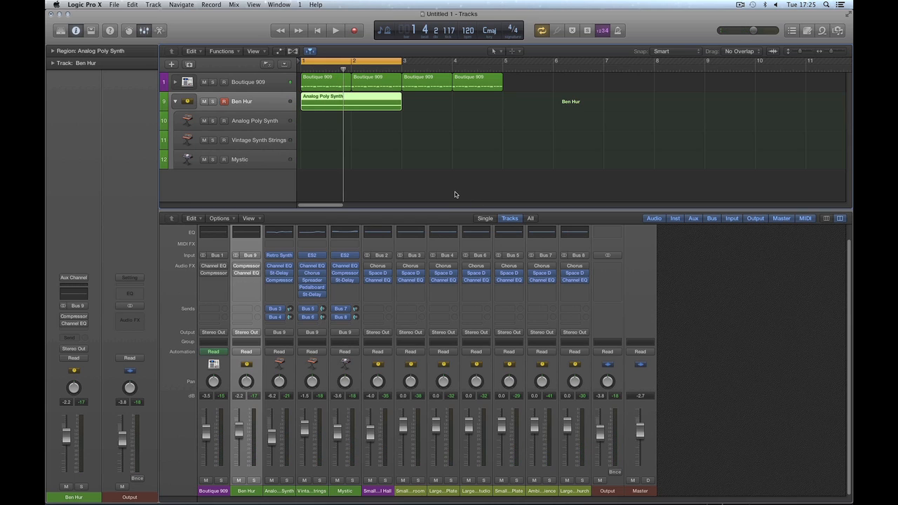
Step: Collapse the Ben Hur stack, lower its fader to -3.3 dB during playback, then select the room reverbs
click(177, 103)
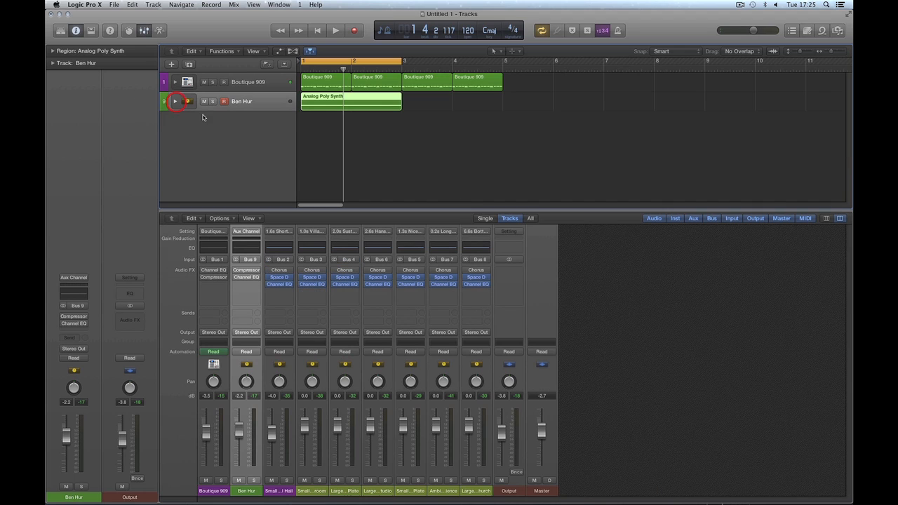
mouse_move(238, 435)
mouse_down()
mouse_move(251, 473)
mouse_move(252, 434)
mouse_up()
key(space)
key(space)
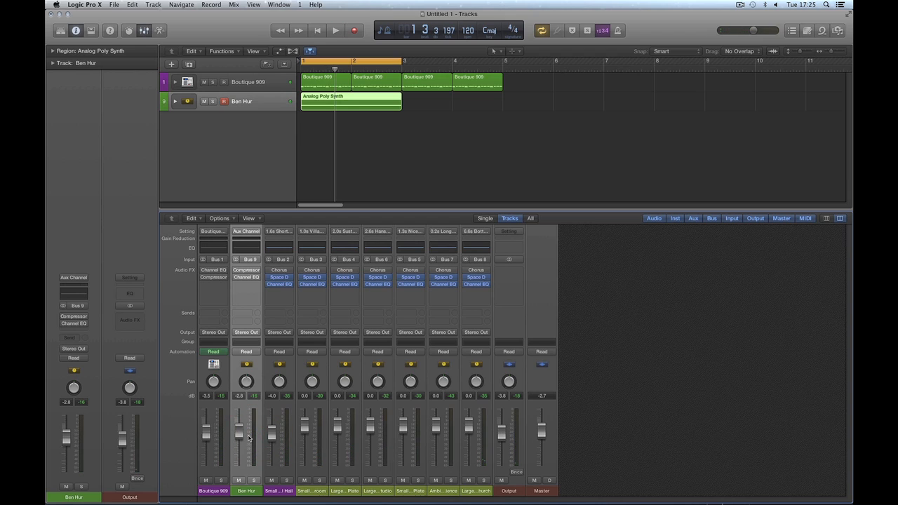
drag(241, 433, 238, 438)
click(311, 490)
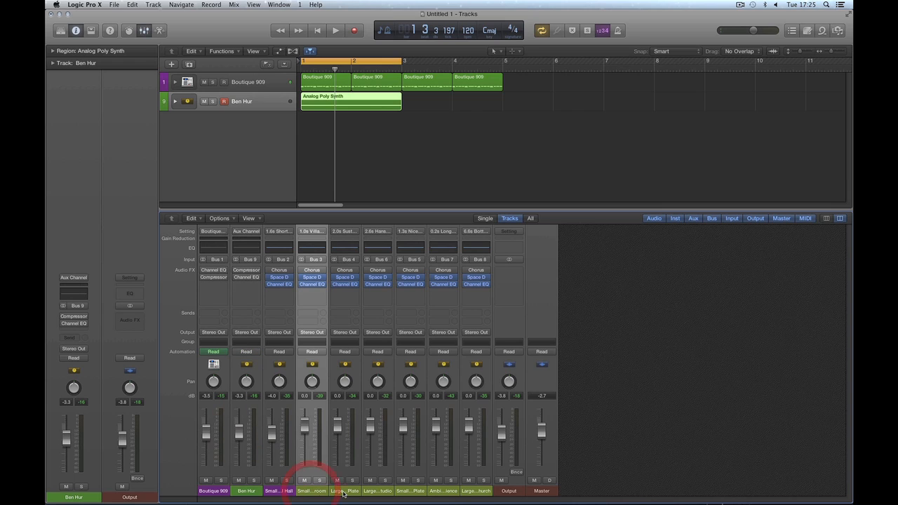
drag(343, 493, 469, 493)
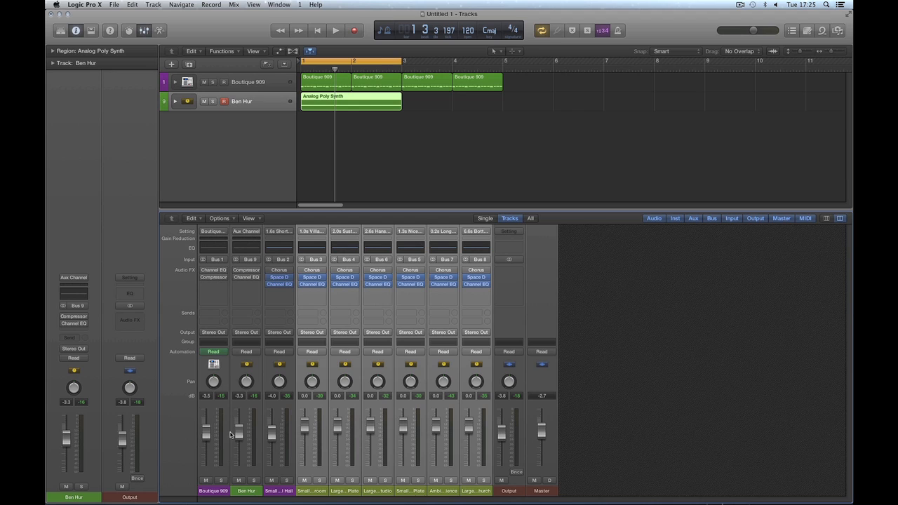
Step: Select the Ben Hur stack and start a Library patch save, then cancel it
click(661, 378)
click(256, 104)
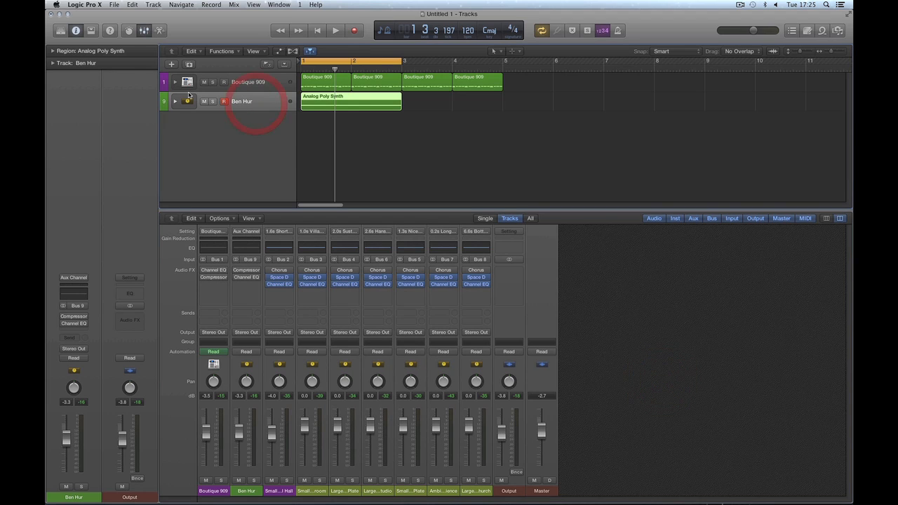
click(61, 30)
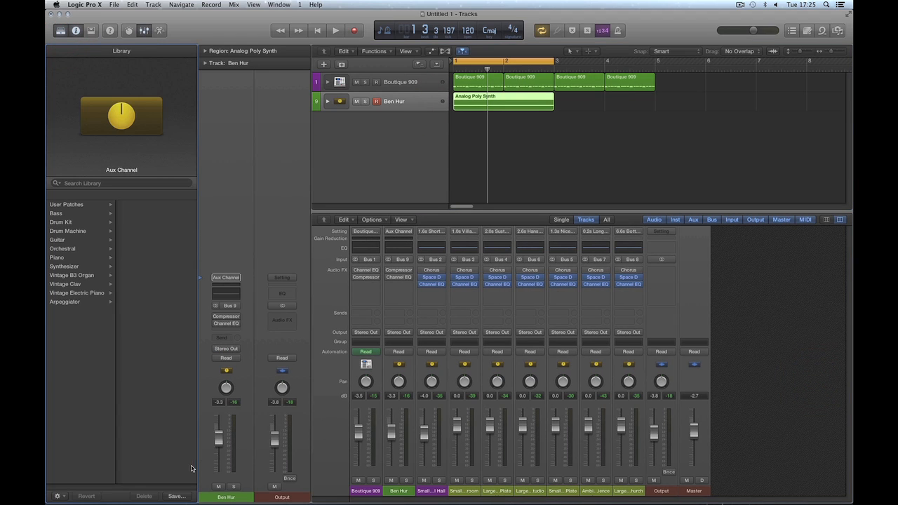
click(190, 499)
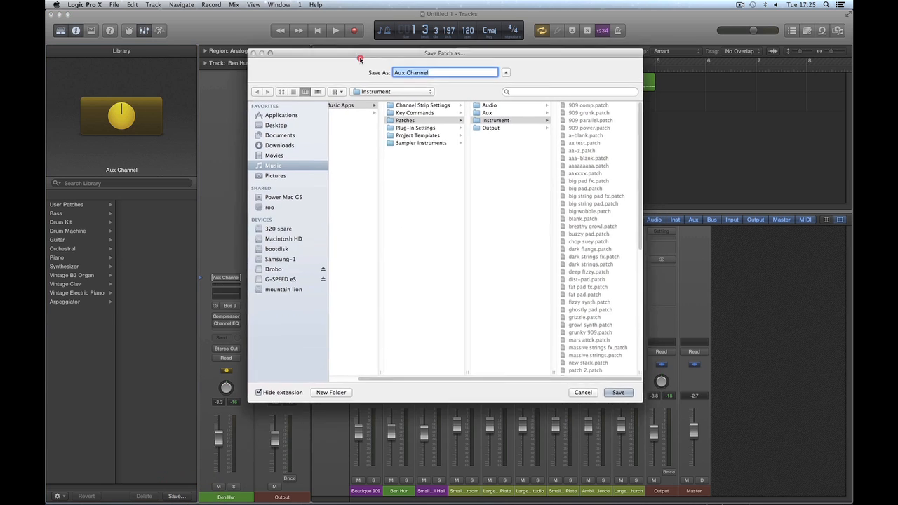
drag(353, 85, 343, 113)
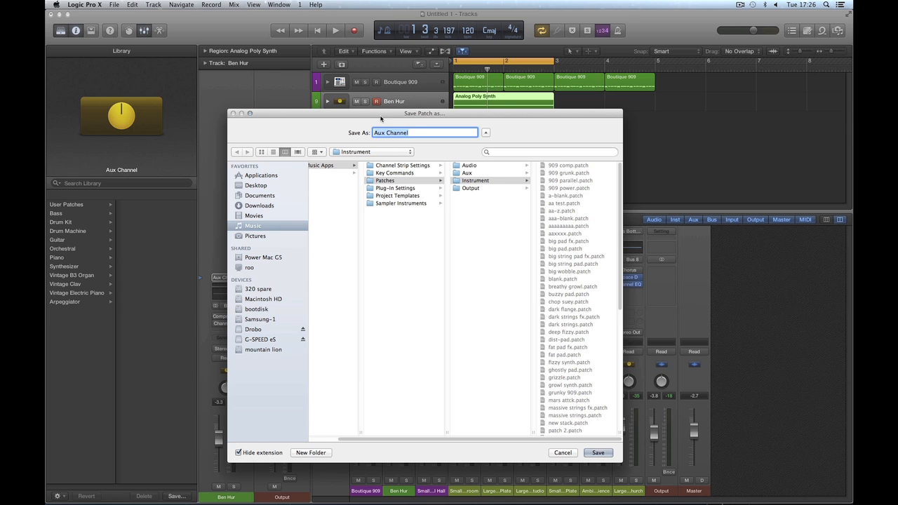
drag(381, 118, 390, 141)
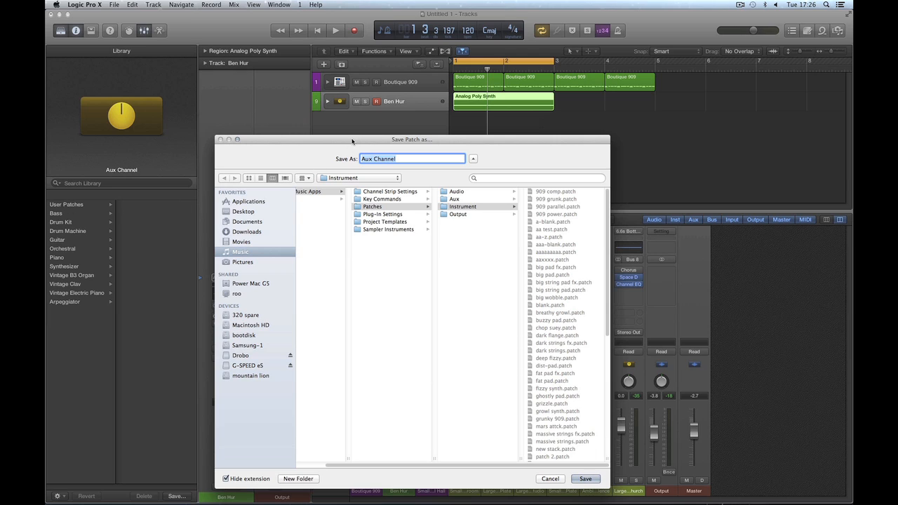
click(551, 479)
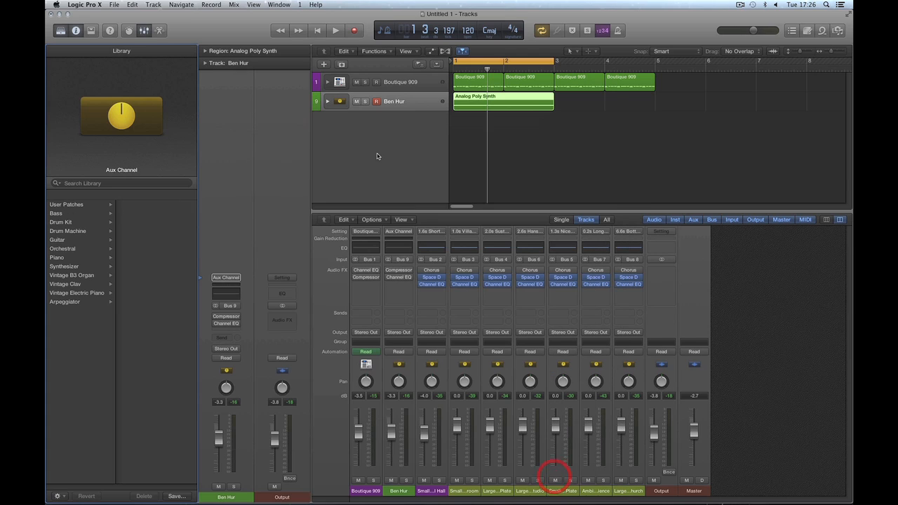
Step: Save the Ben Hur stack as a user patch named 'Ben Hur'
click(389, 104)
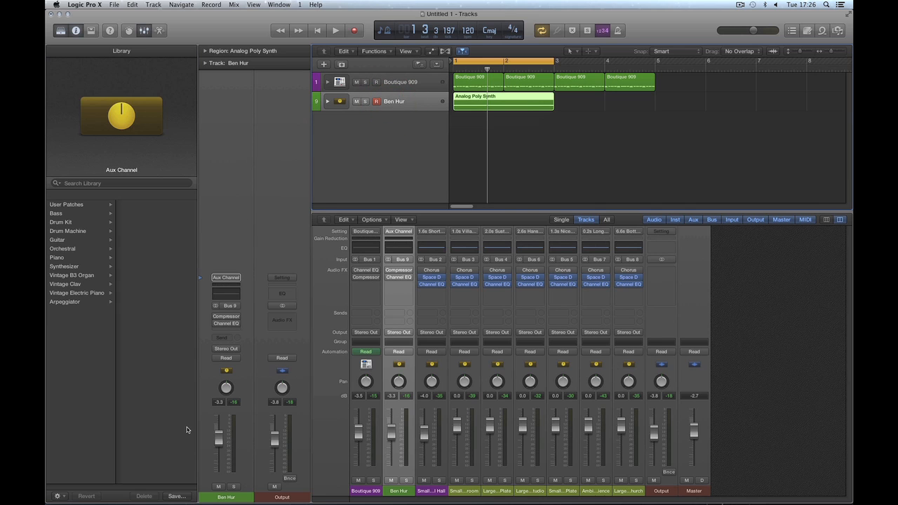
click(177, 496)
drag(402, 45, 367, 104)
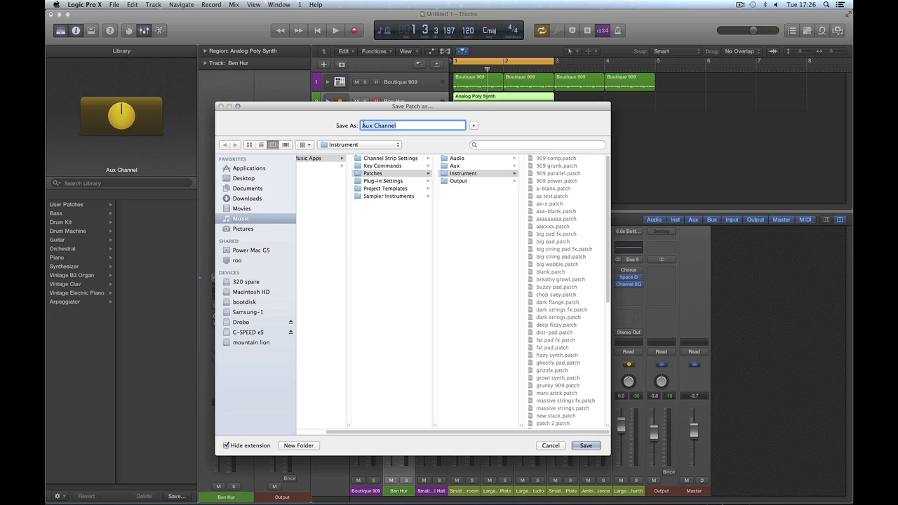
drag(389, 108, 390, 145)
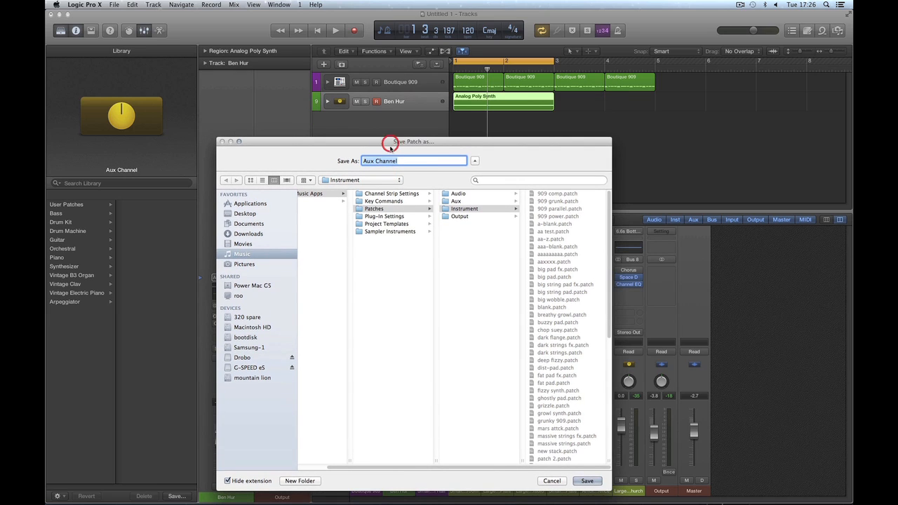
text(Ben Hur)
click(587, 481)
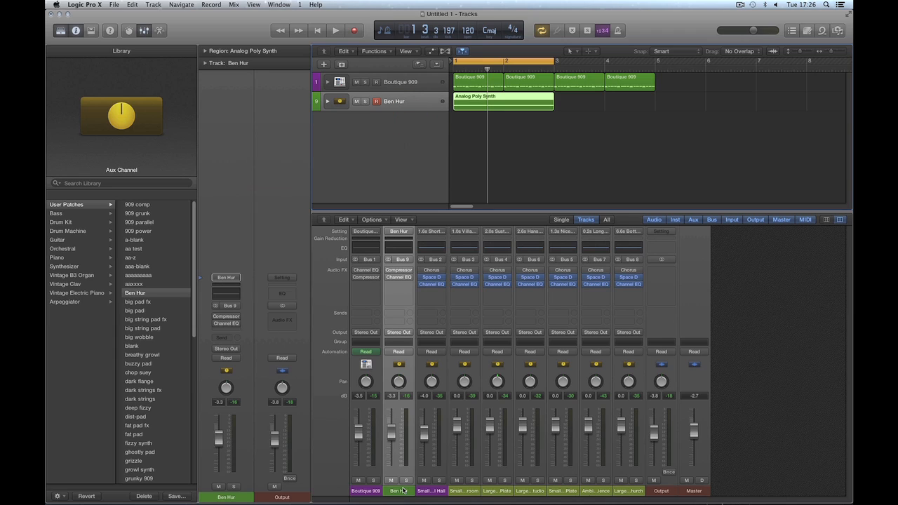
Step: Select the room, ambience and church reverb aux channels in the Mixer
click(474, 493)
shift+click(506, 491)
shift+click(534, 491)
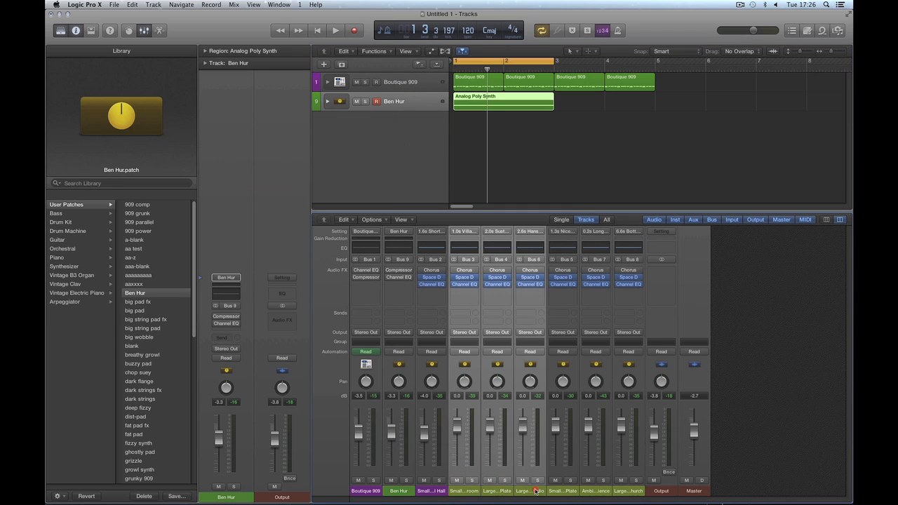
shift+click(559, 491)
shift+click(590, 491)
shift+click(621, 491)
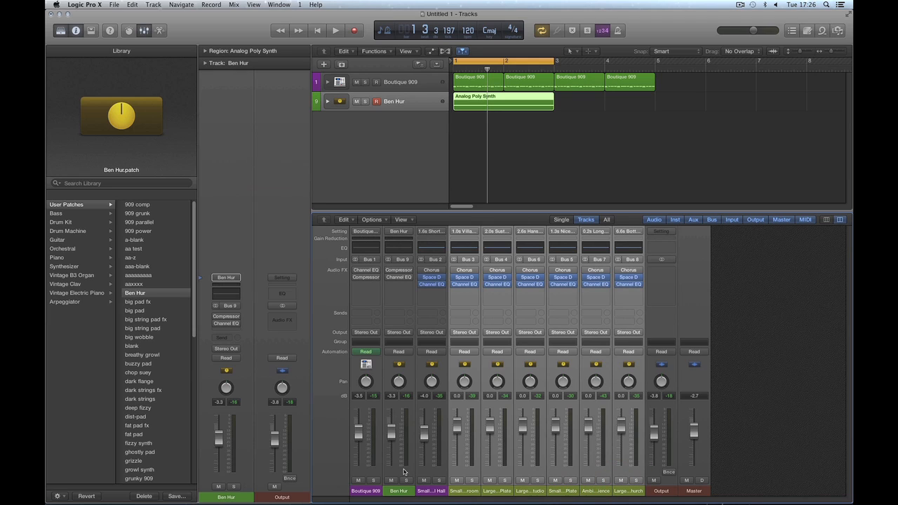
Step: Move the Analog Poly Synth region onto Boutique 909 at bar 5
click(573, 178)
drag(504, 102, 690, 86)
click(682, 105)
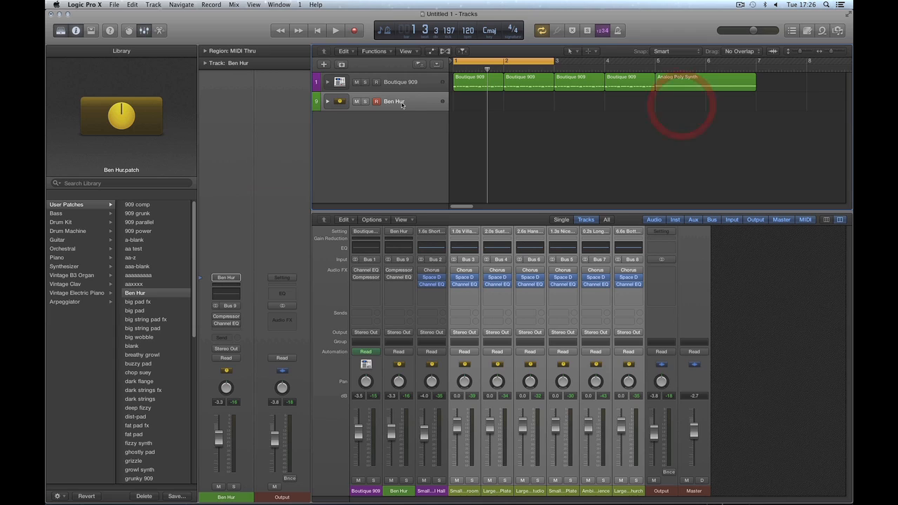
Step: Delete the Ben Hur track and its leftover channel strip
click(397, 101)
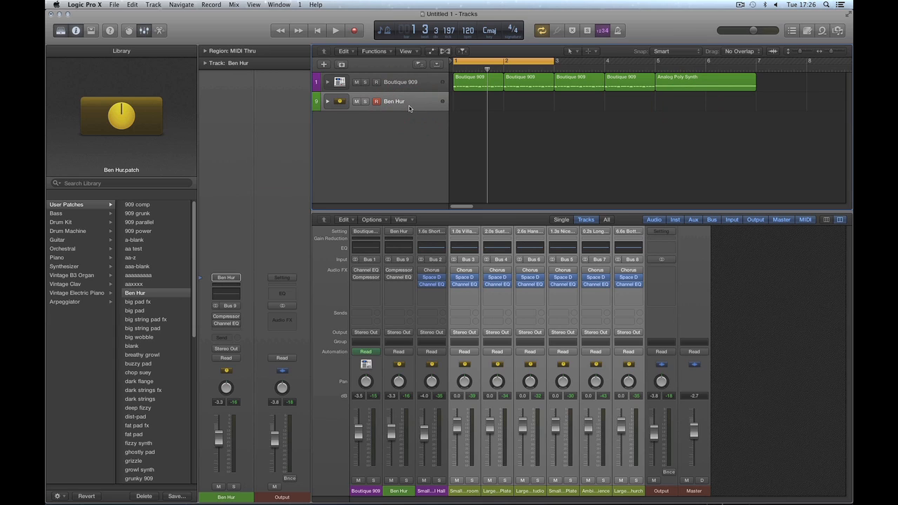
key(super+BackSpace)
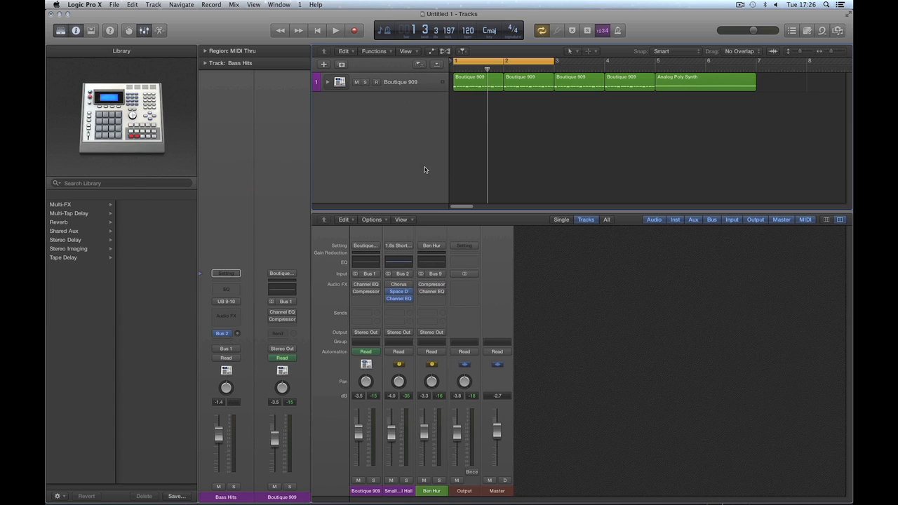
click(433, 491)
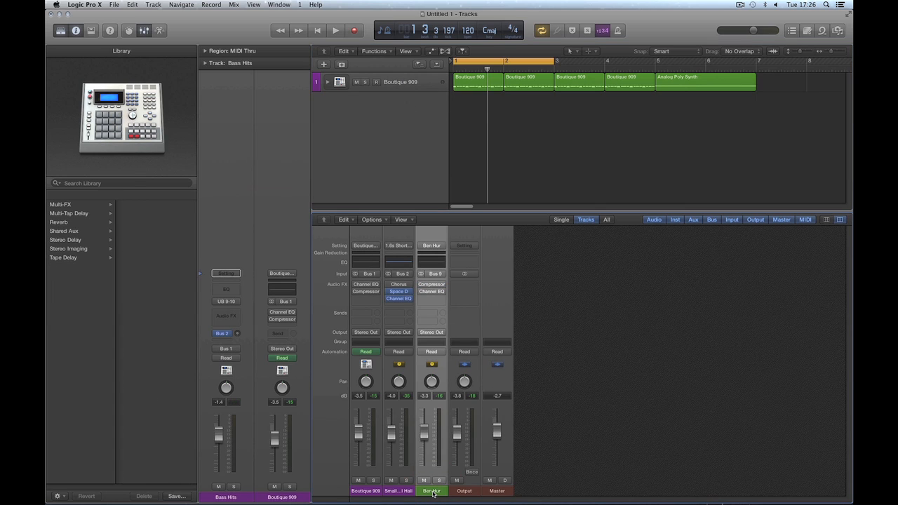
key(Delete)
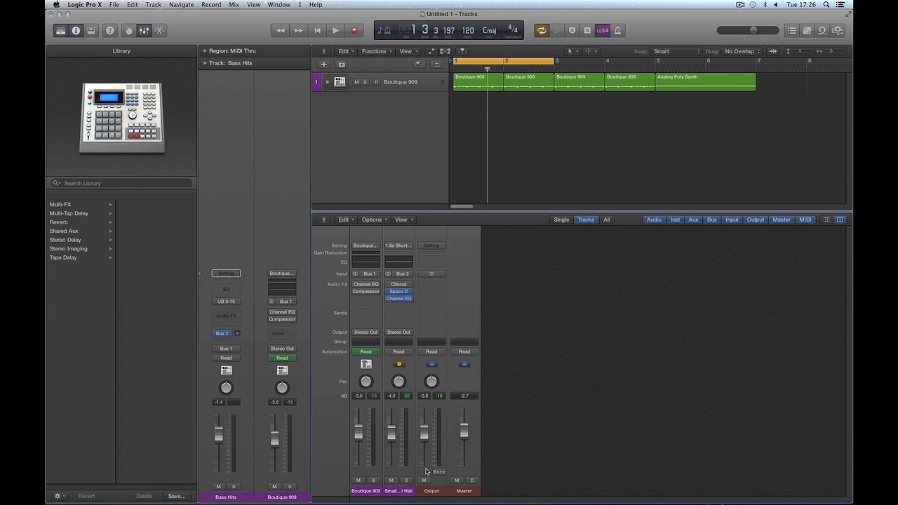
Step: Check the remaining Small Hall, Output and Master channels, then reselect Boutique 909
click(400, 82)
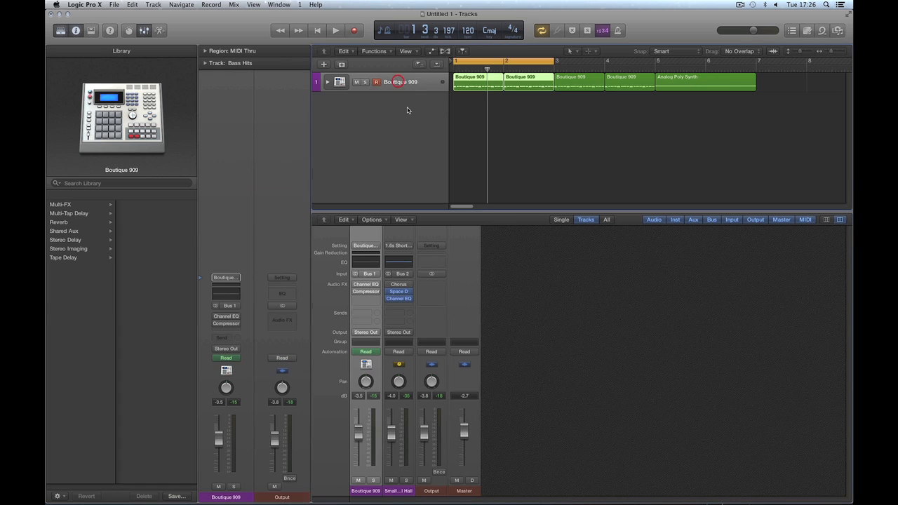
click(400, 493)
click(435, 495)
click(457, 497)
click(556, 451)
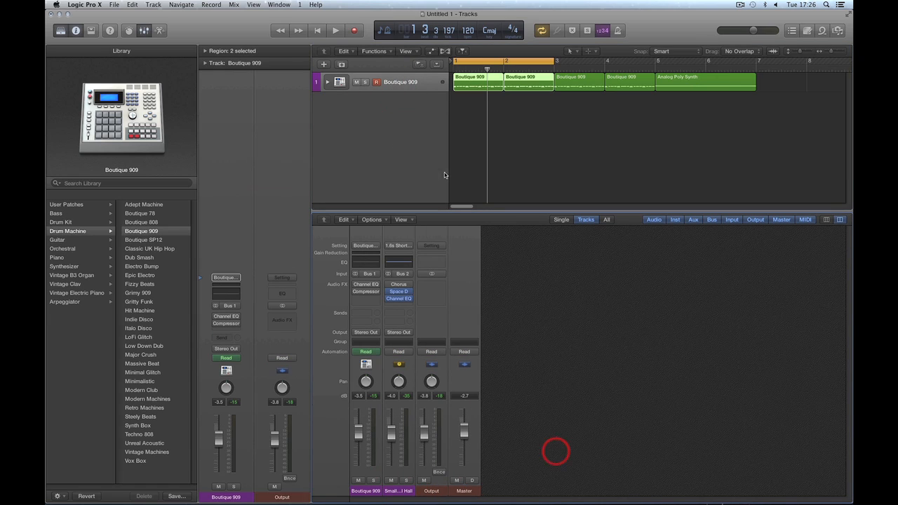
click(419, 133)
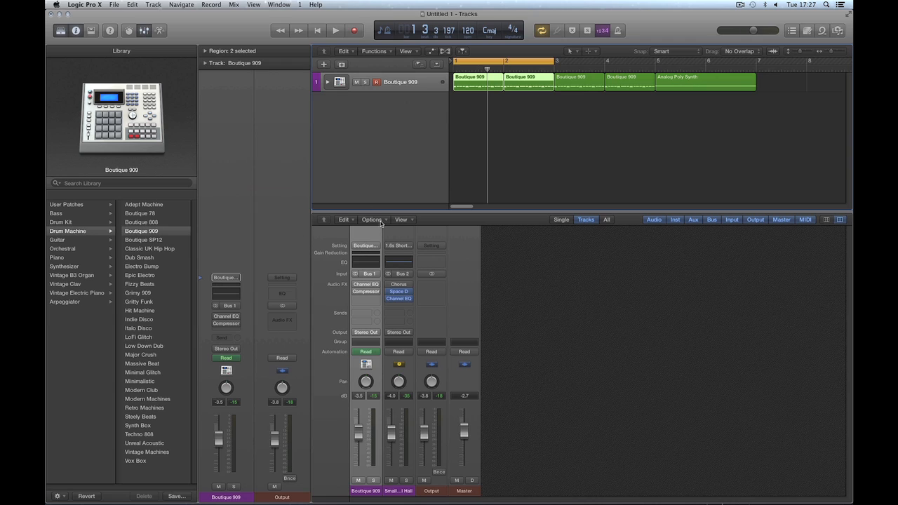
key(x)
click(323, 64)
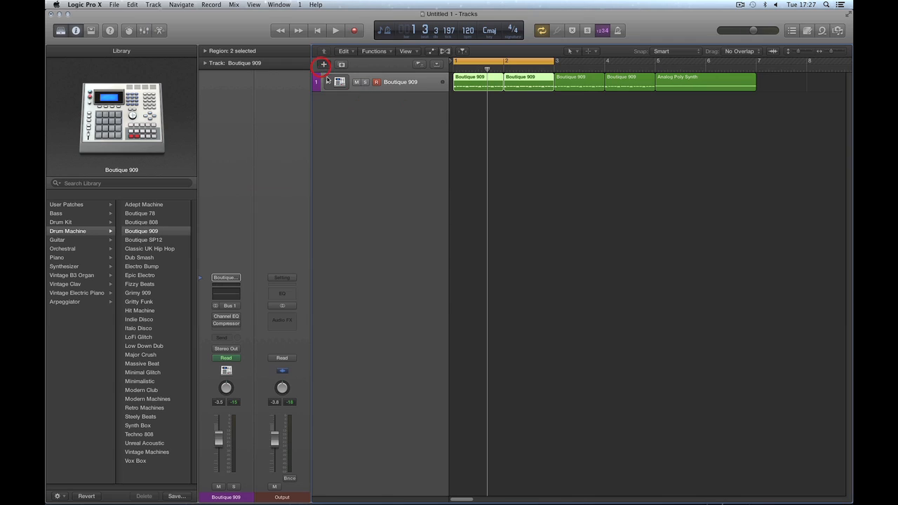
click(433, 40)
click(554, 159)
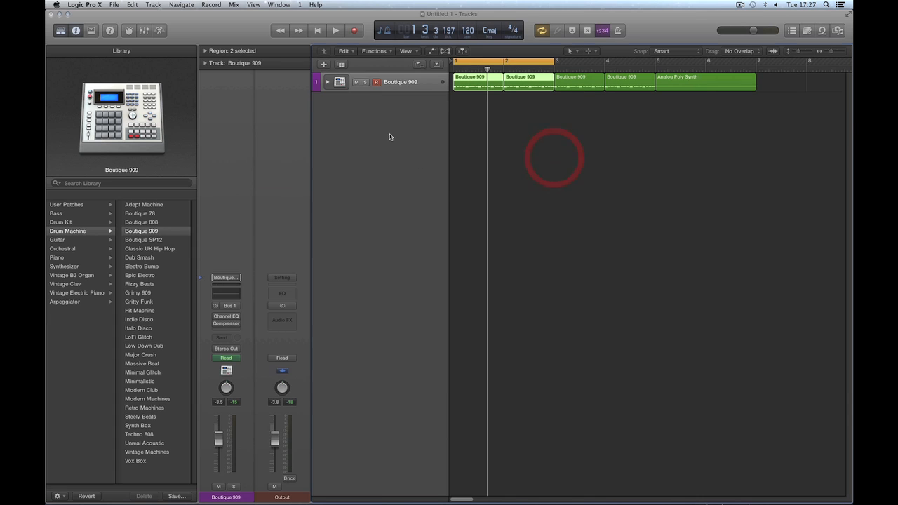
click(341, 65)
click(341, 65)
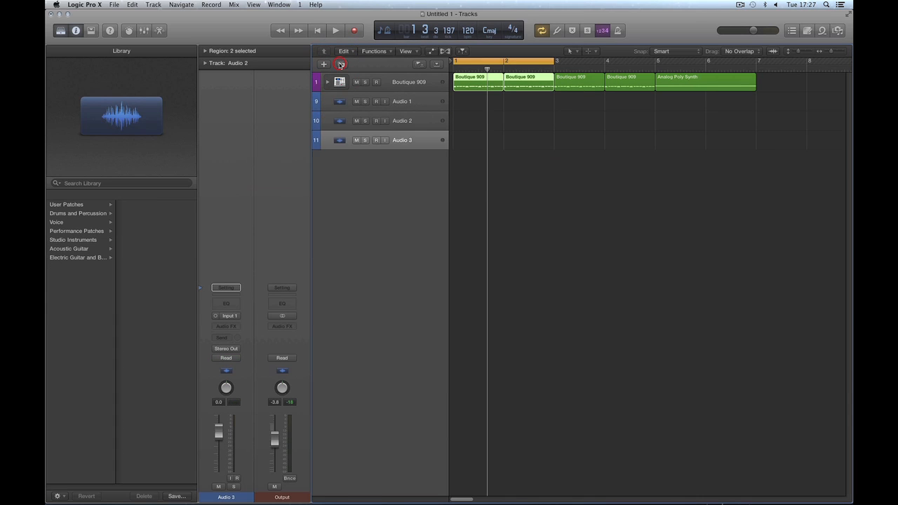
click(341, 65)
click(341, 65)
click(341, 64)
click(341, 65)
click(341, 65)
click(341, 64)
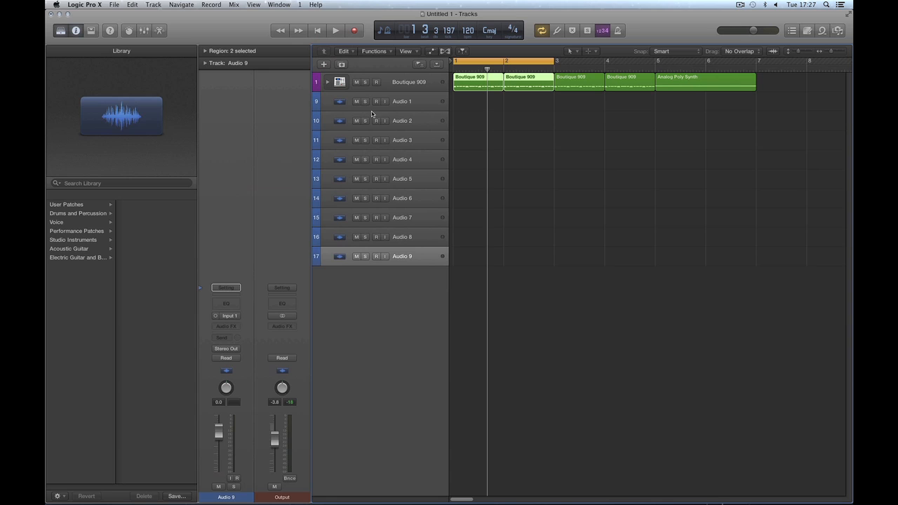
click(400, 84)
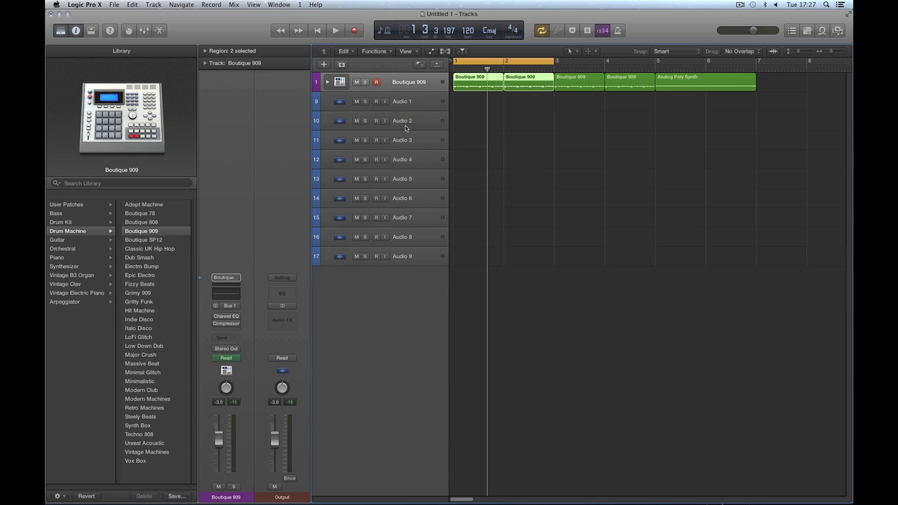
click(404, 81)
click(408, 103)
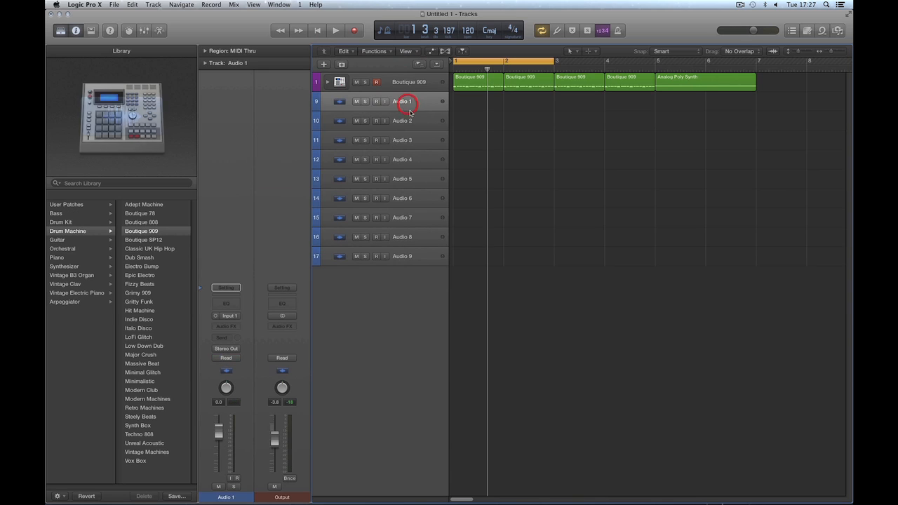
shift+click(403, 121)
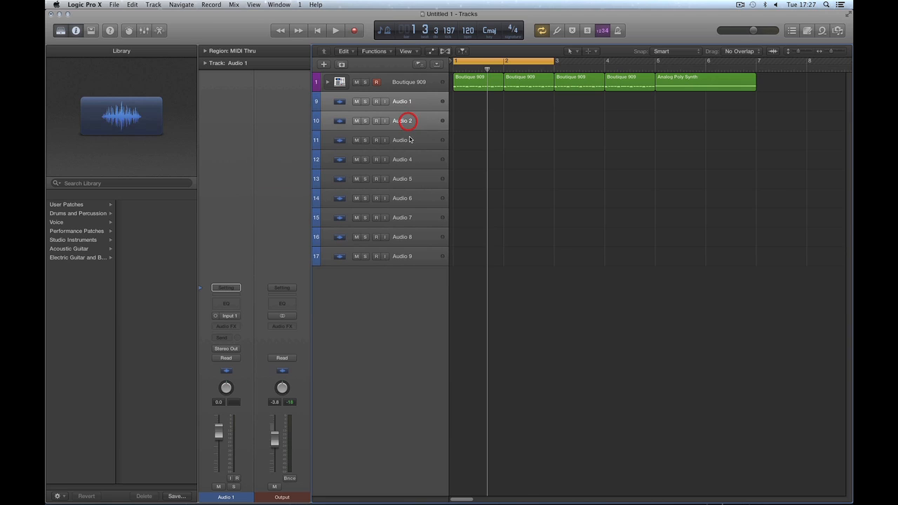
shift+click(407, 138)
shift+click(412, 161)
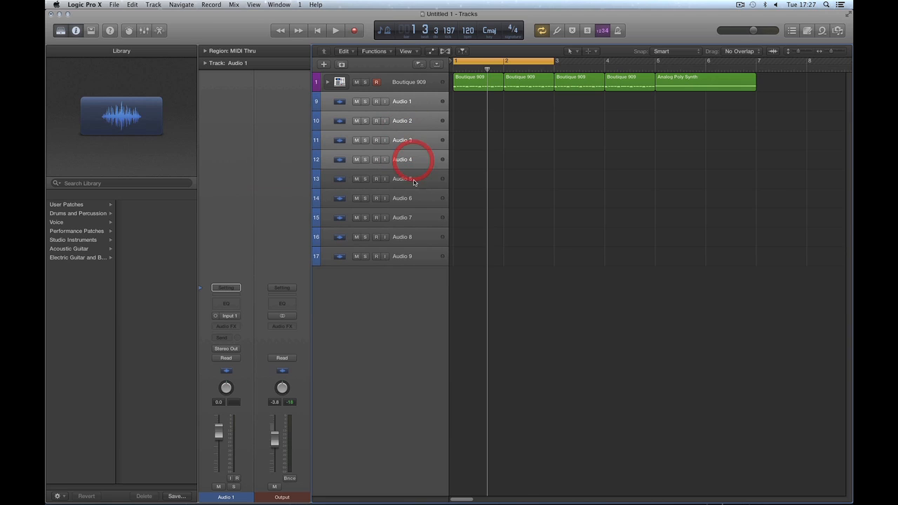
shift+click(413, 180)
shift+click(413, 199)
shift+click(414, 219)
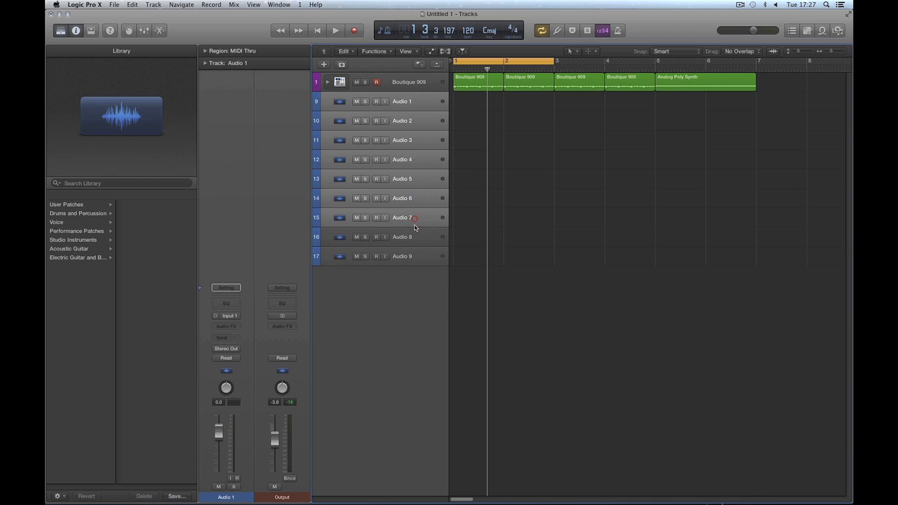
shift+click(412, 237)
shift+click(415, 255)
click(402, 85)
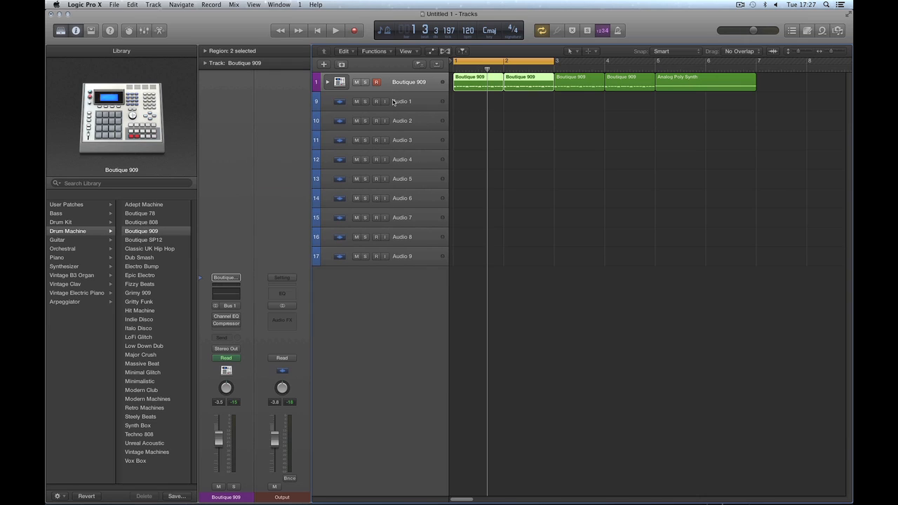
Step: Show the Mixer below shorter track rows, then select Audio 1–9 and Audio 9
key(x)
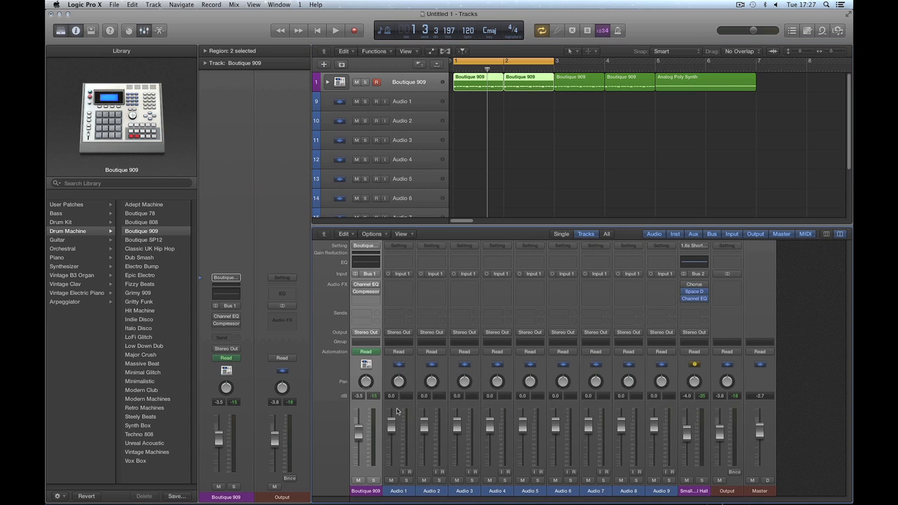
click(705, 150)
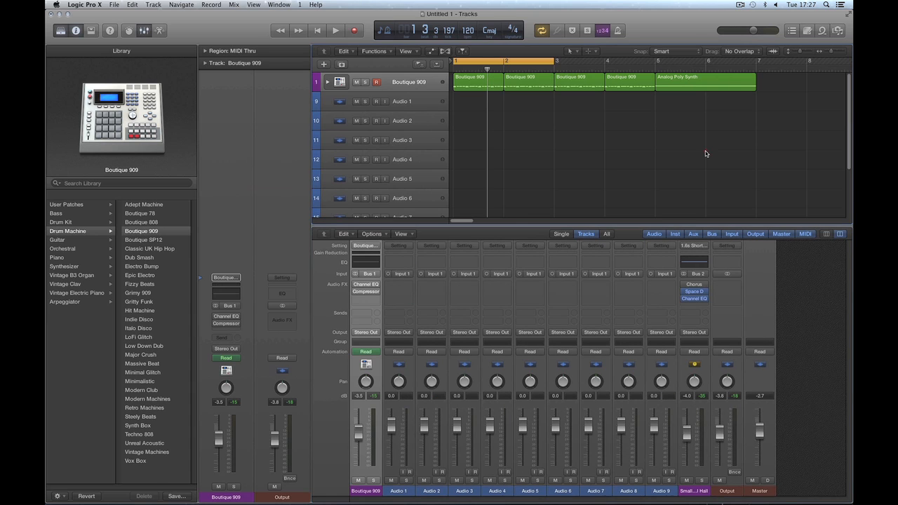
key(super+Up)
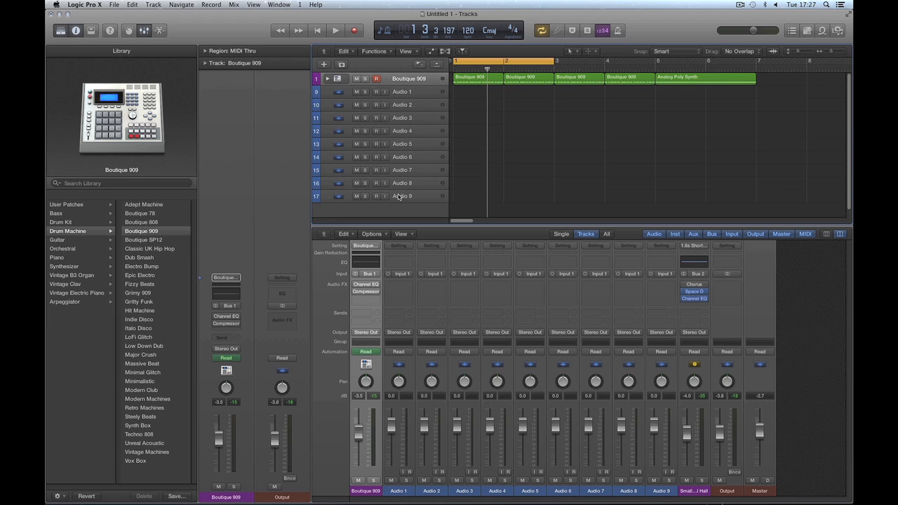
click(411, 95)
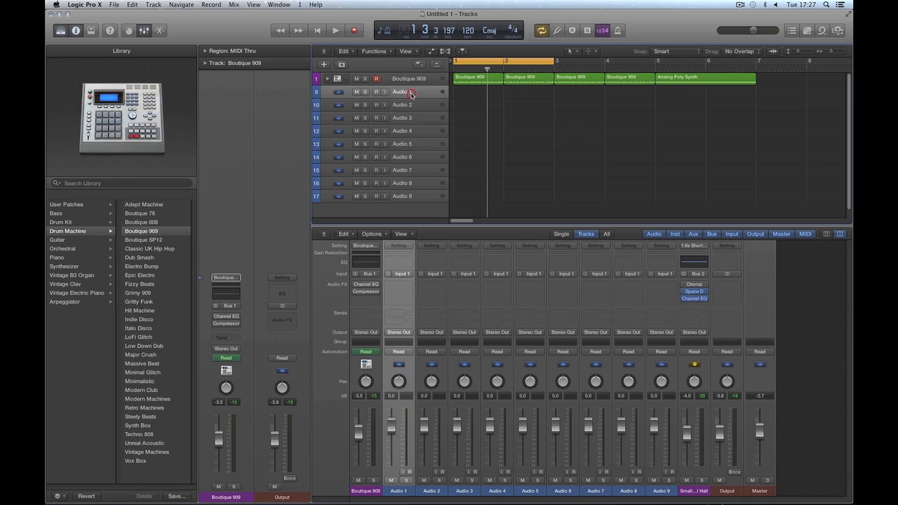
shift+click(413, 193)
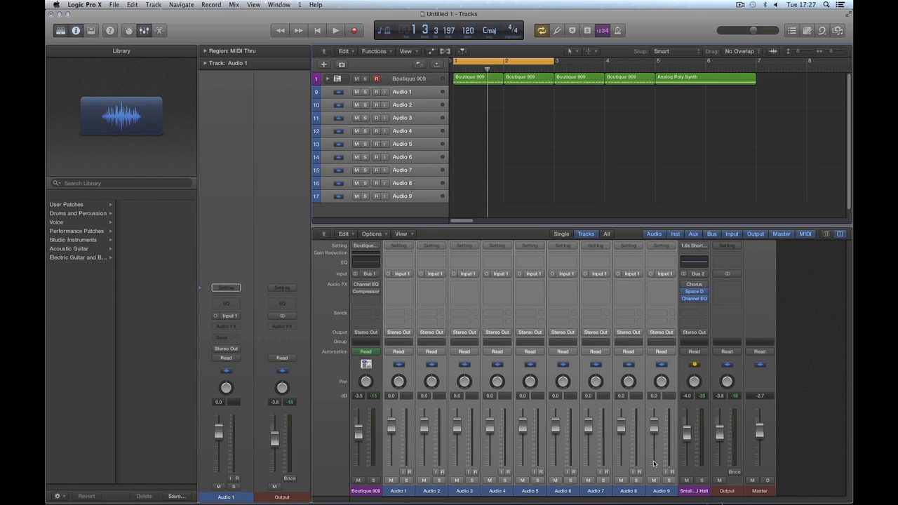
click(407, 199)
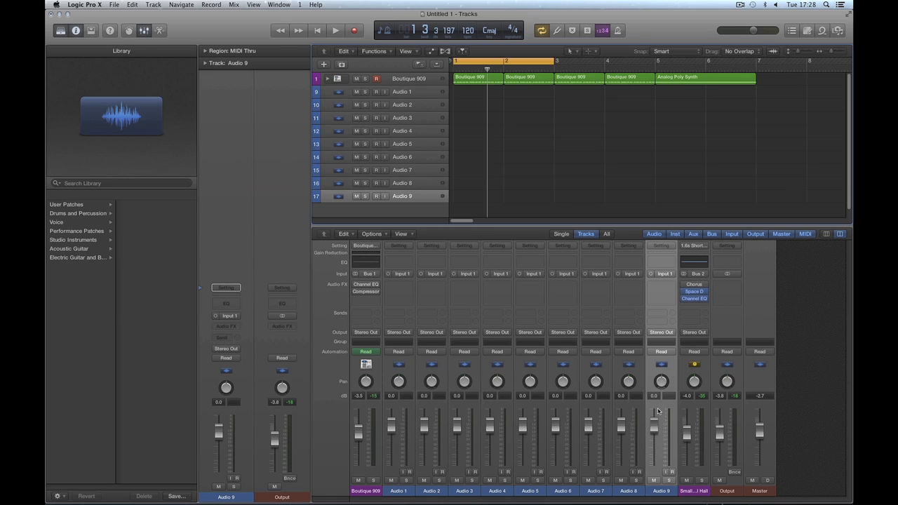
Step: Inspect the hall reverb aux, Output and Master strips, then clear all track and region selections
click(699, 492)
drag(731, 495, 760, 491)
click(795, 481)
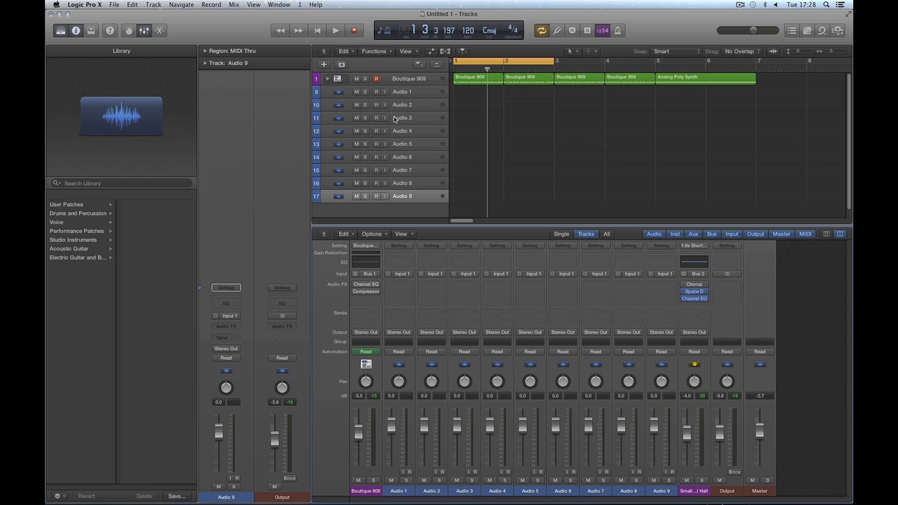
click(395, 78)
click(396, 193)
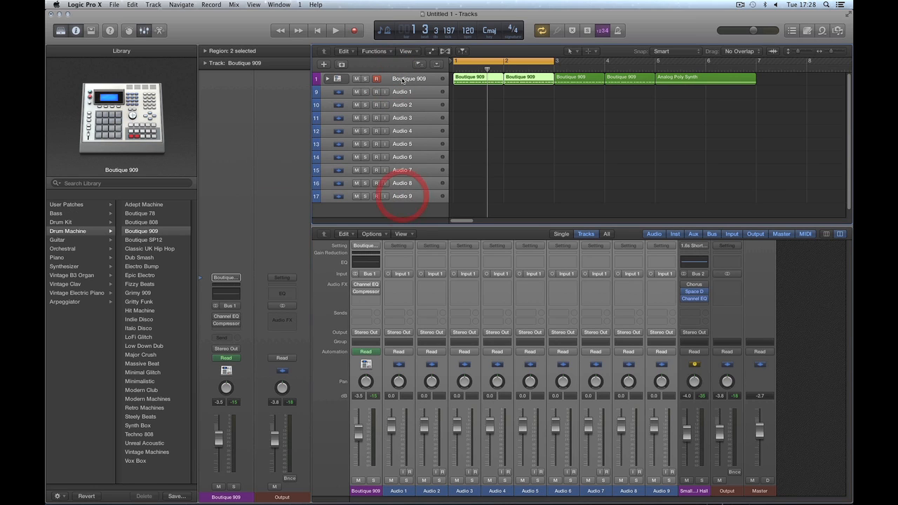
click(403, 209)
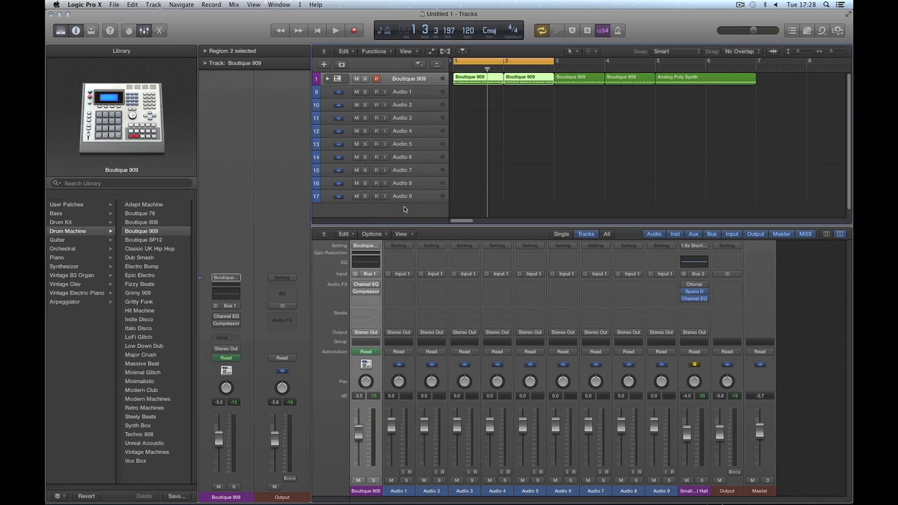
click(534, 174)
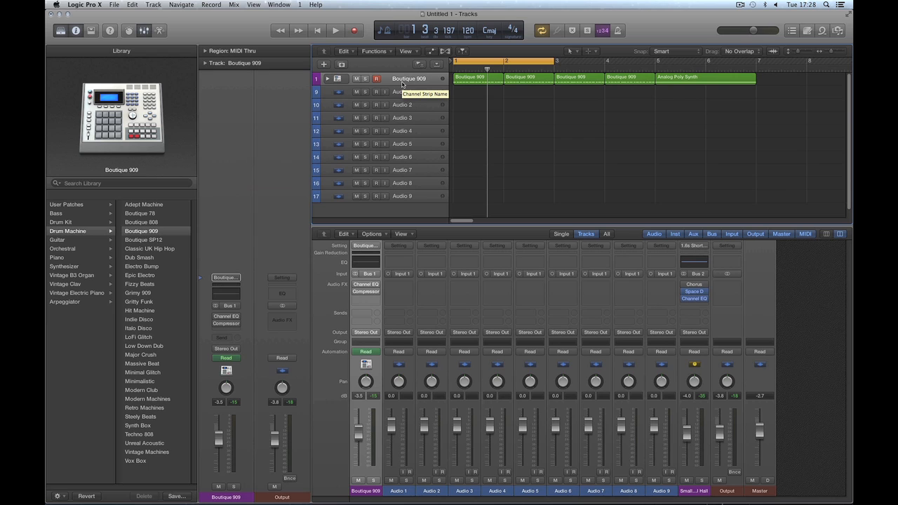
Step: Add an empty Software Instrument track, Inst 2, directly below Boutique 909
click(323, 63)
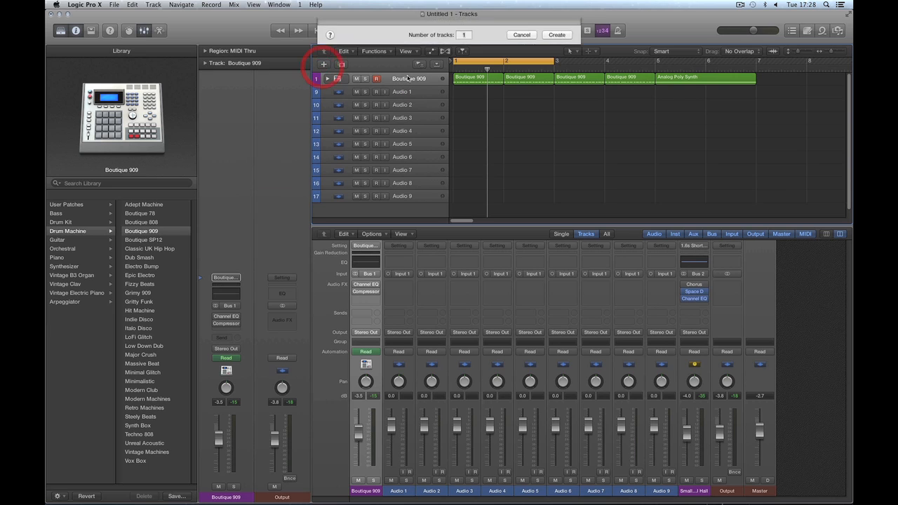
click(358, 38)
click(555, 137)
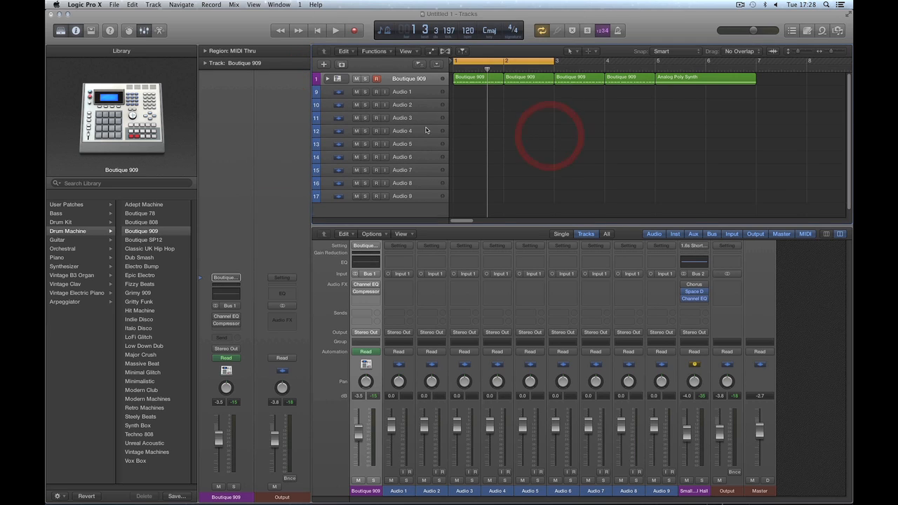
click(398, 82)
click(399, 93)
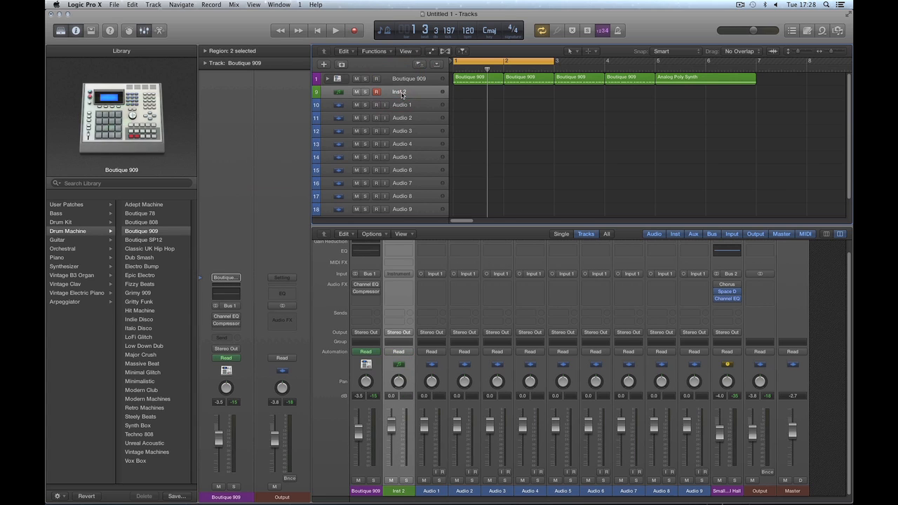
click(399, 83)
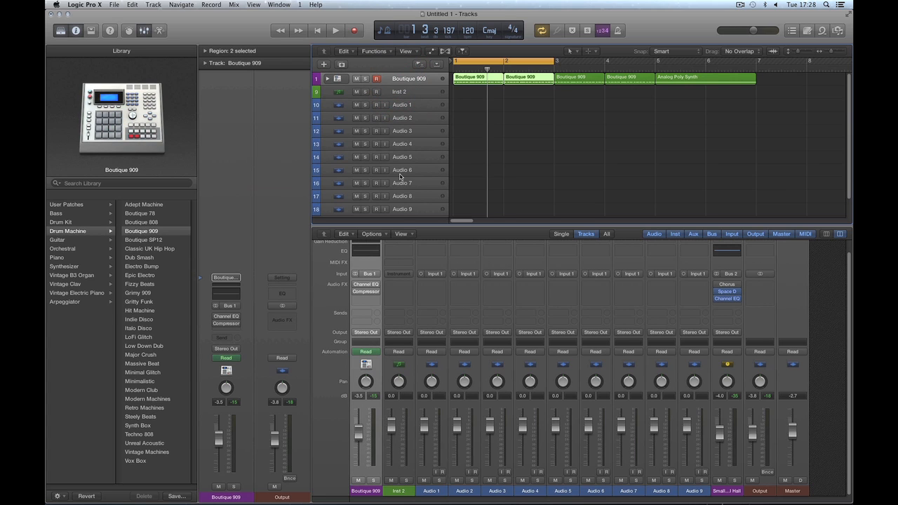
Step: Select Inst 2 and load the Ben Hur patch from the Library's User Patches
click(397, 94)
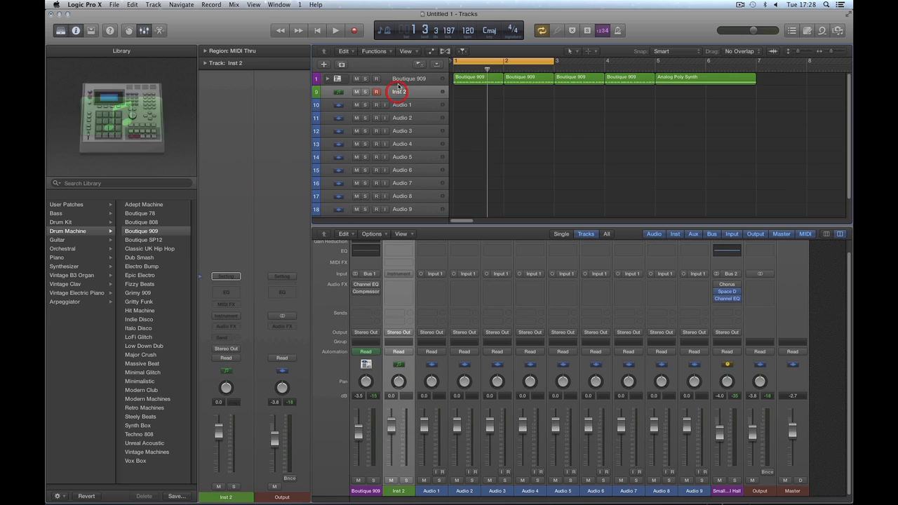
click(398, 82)
click(399, 92)
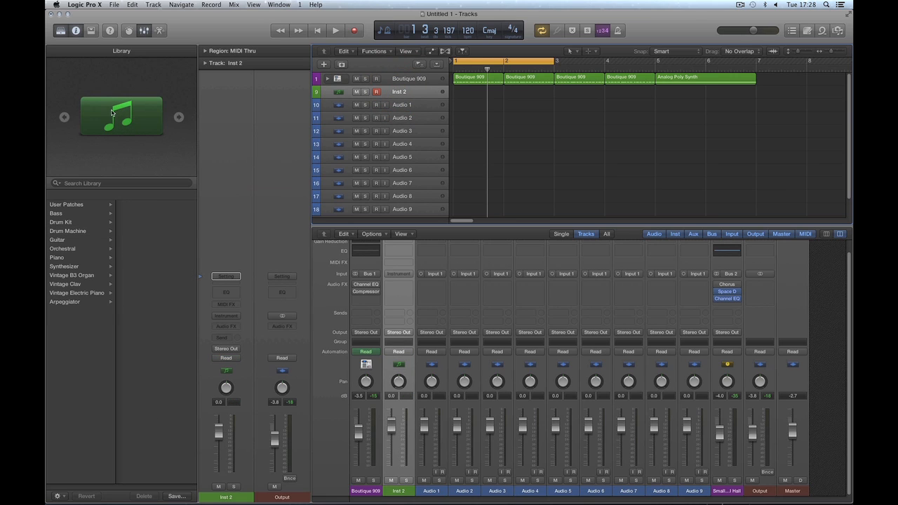
click(67, 204)
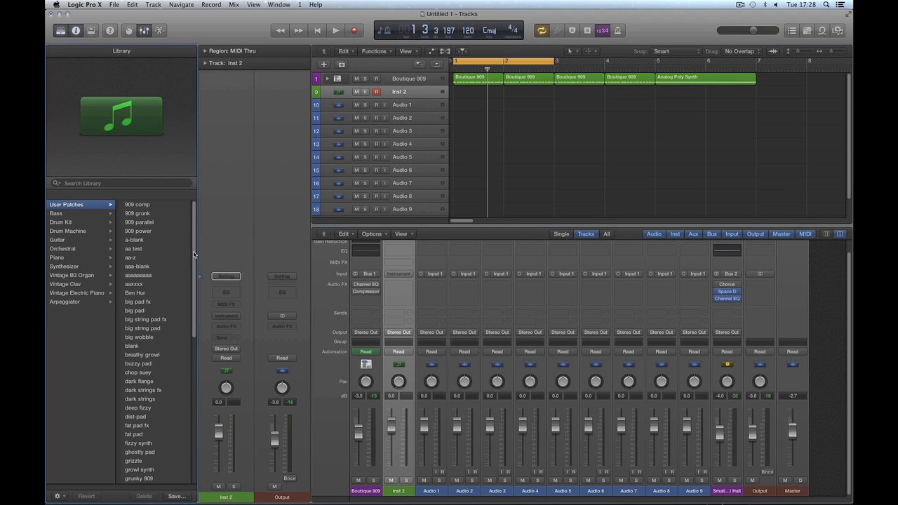
scroll(154, 270, down, 2)
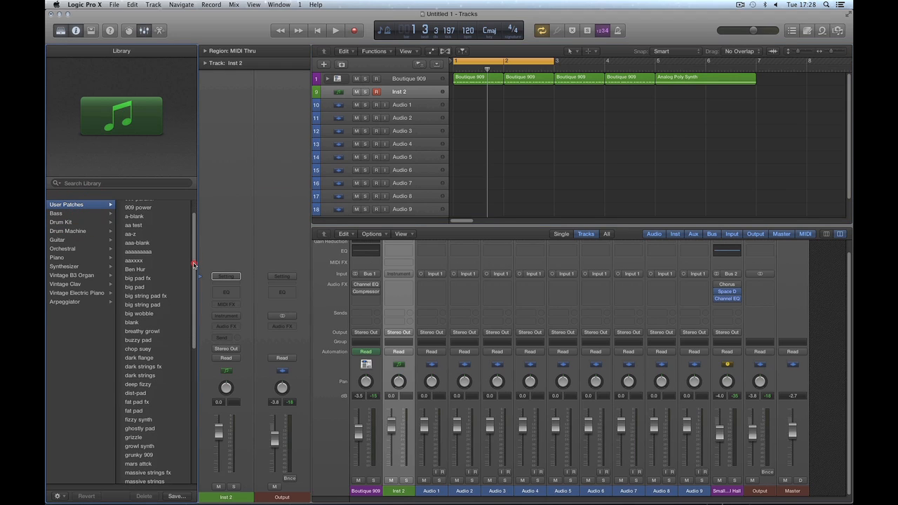
click(138, 270)
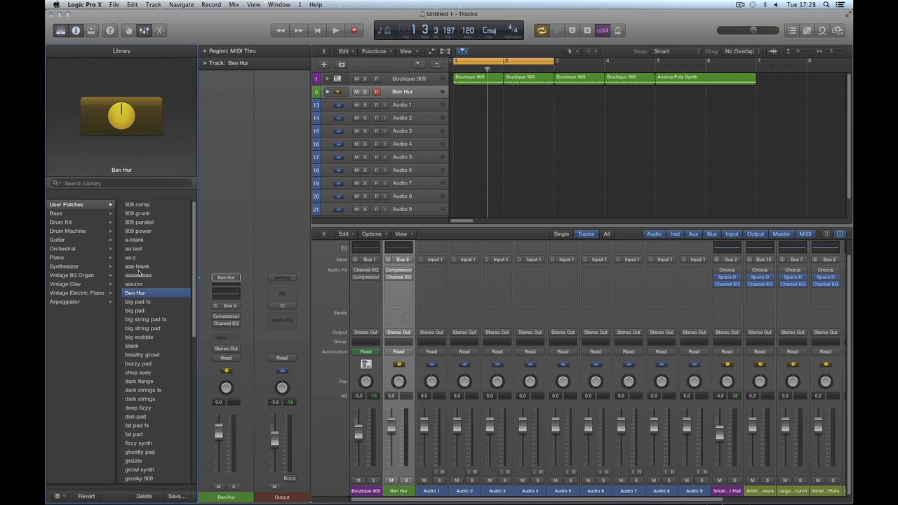
Step: Hide the Library, move the Analog Poly Synth region to Ben Hur at bar 1, and play it
click(60, 30)
drag(535, 77, 337, 92)
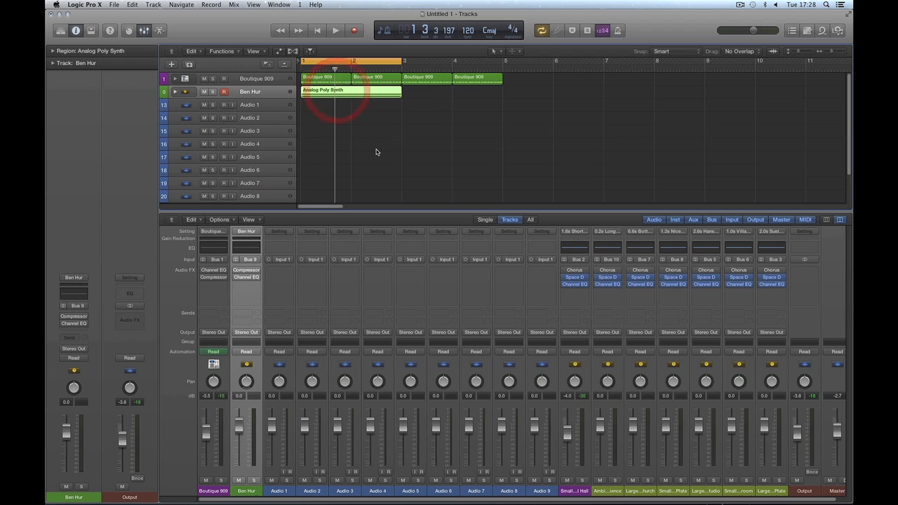
key(space)
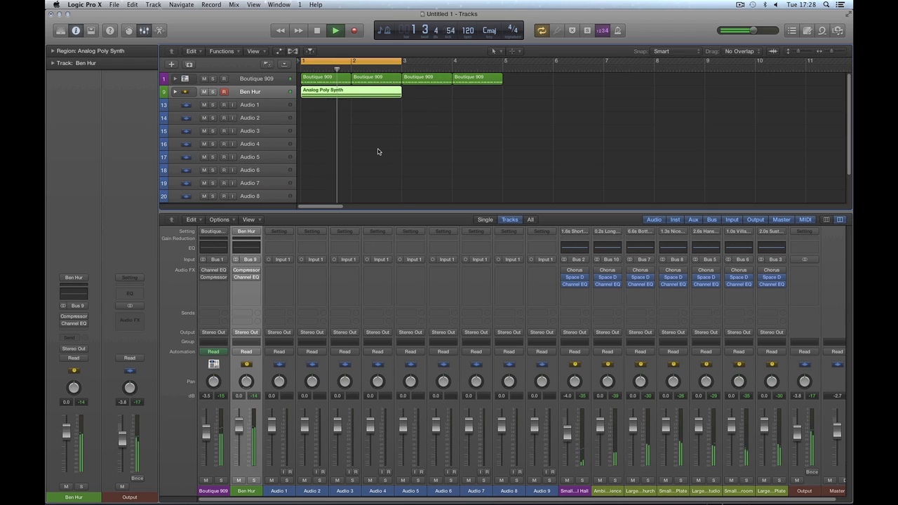
key(space)
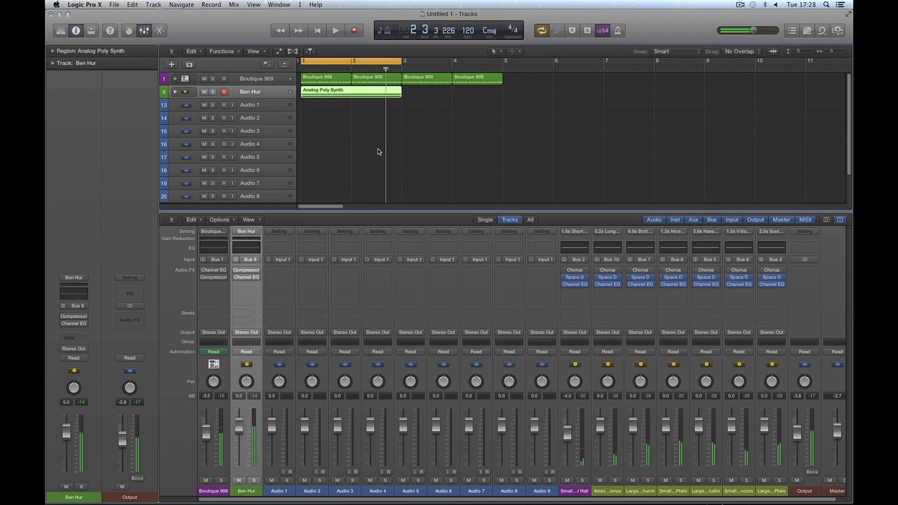
click(175, 92)
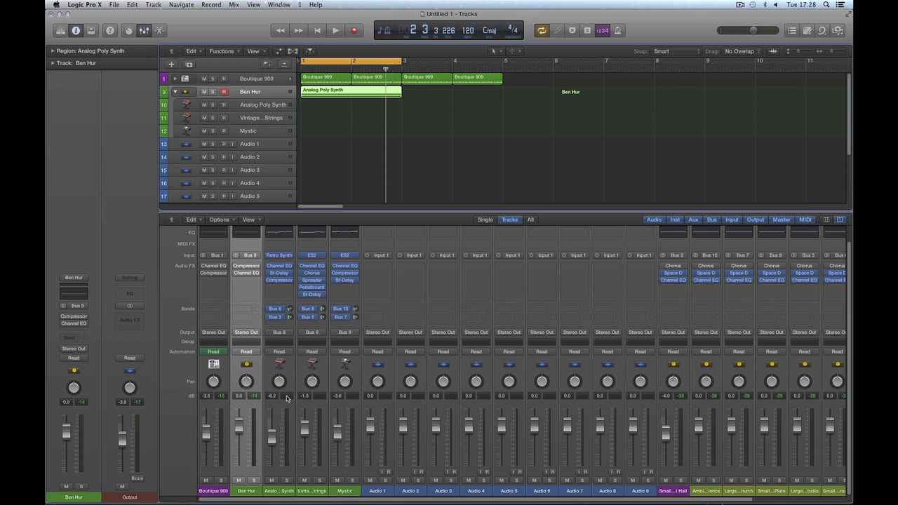
drag(279, 492, 380, 498)
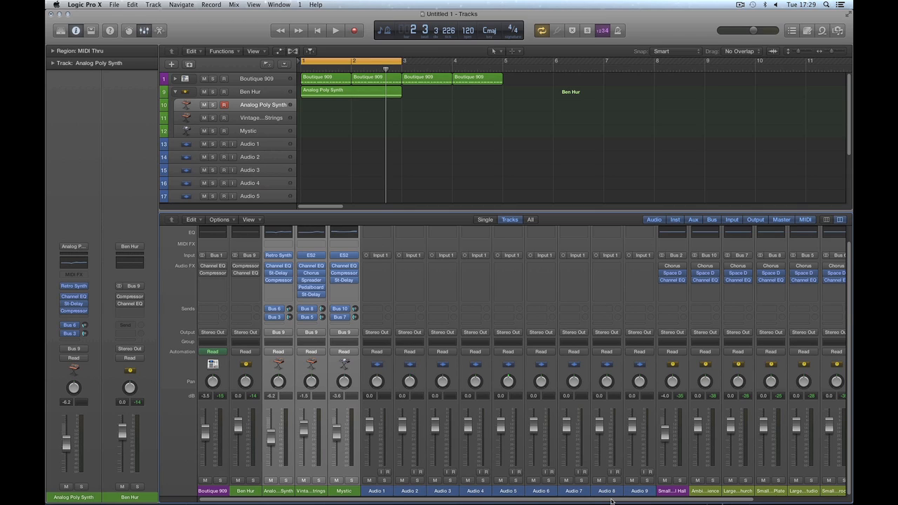
drag(611, 501, 613, 498)
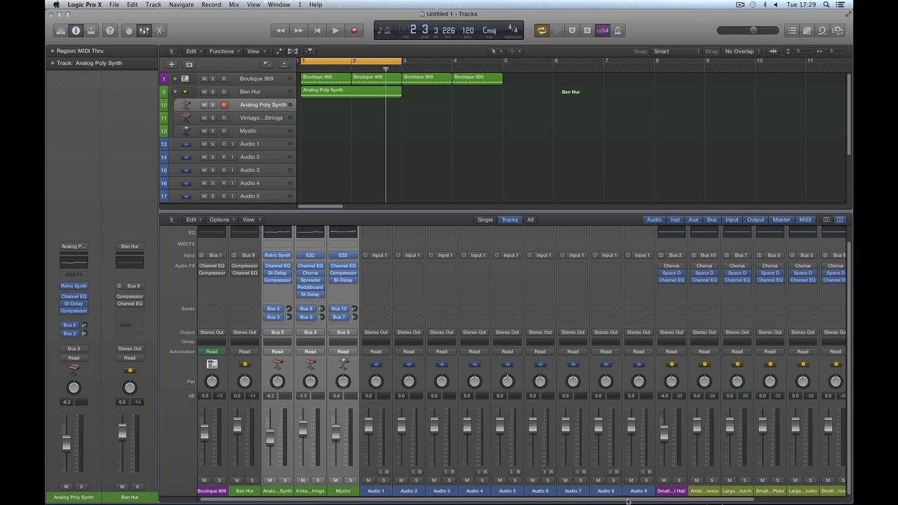
scroll(627, 500, right, 5)
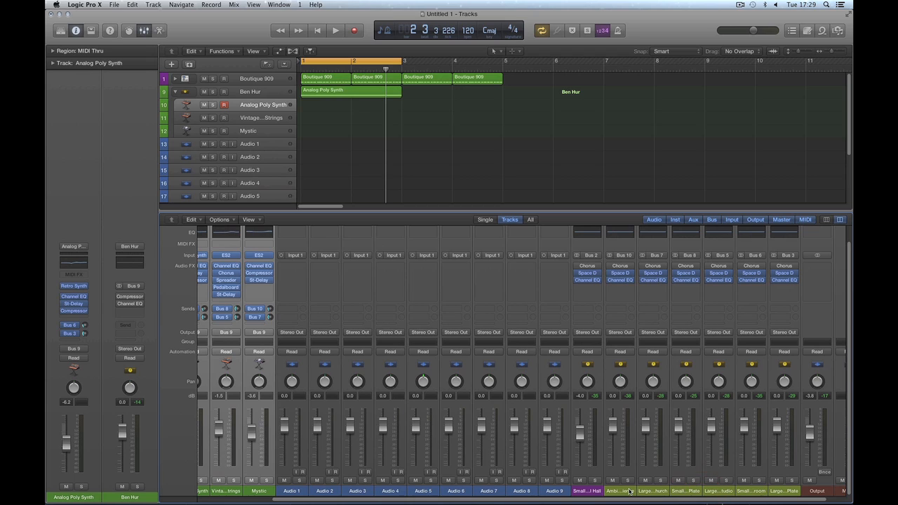
click(626, 493)
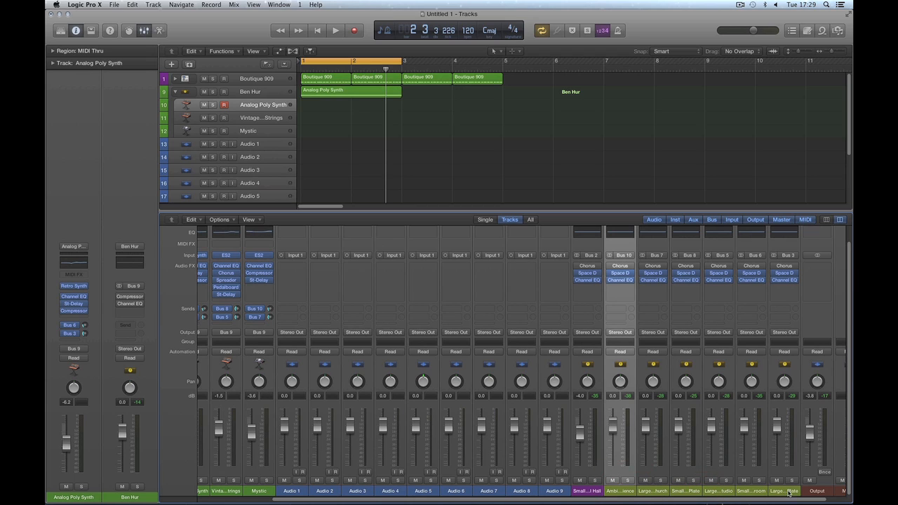
shift+click(789, 493)
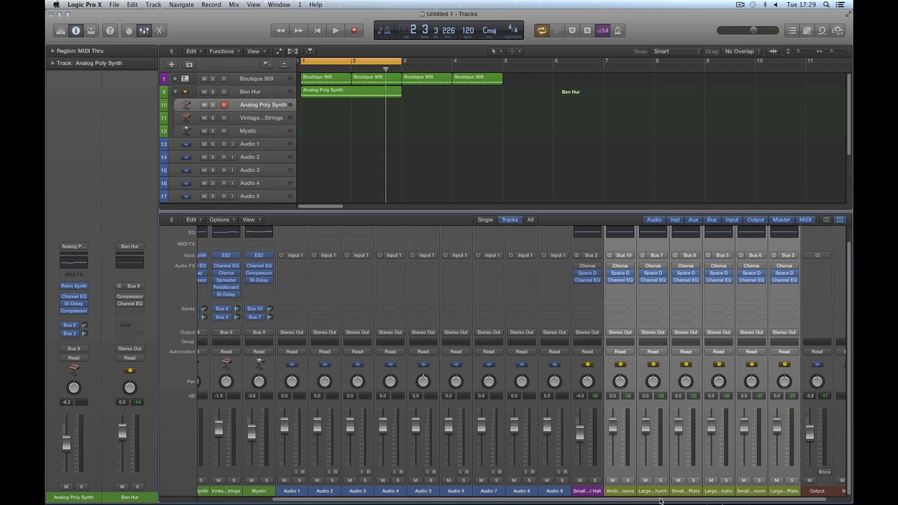
scroll(660, 500, left, 5)
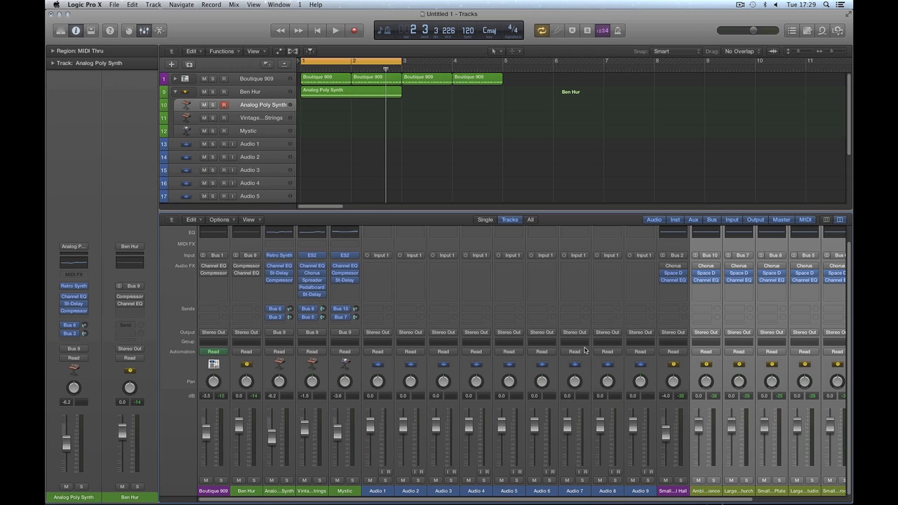
click(286, 492)
shift+click(344, 491)
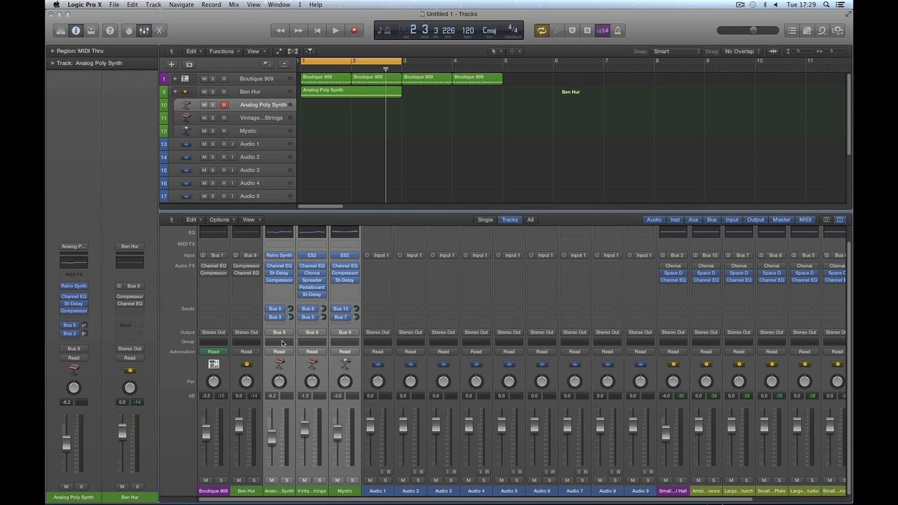
Step: Play the Ben Hur stack and set its level to -0.8 dB
click(247, 490)
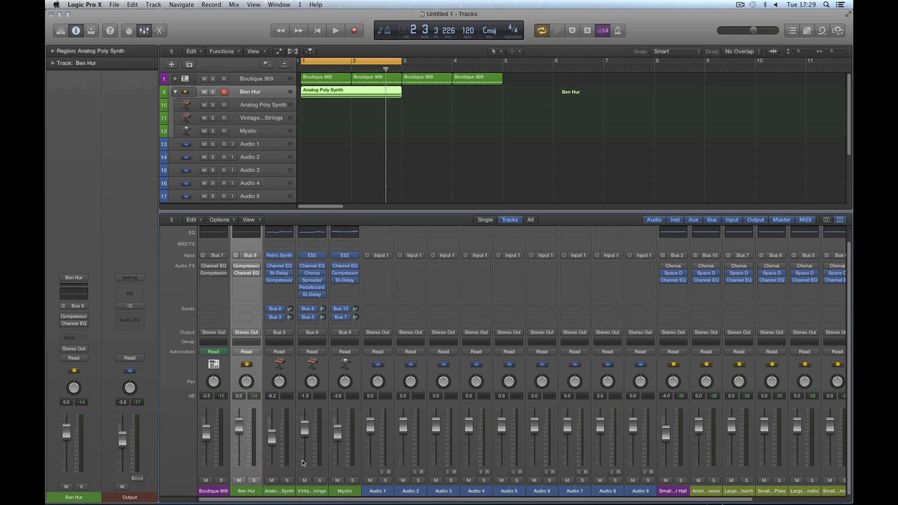
key(space)
mouse_move(240, 426)
mouse_down()
mouse_move(240, 465)
mouse_move(242, 428)
mouse_up()
key(space)
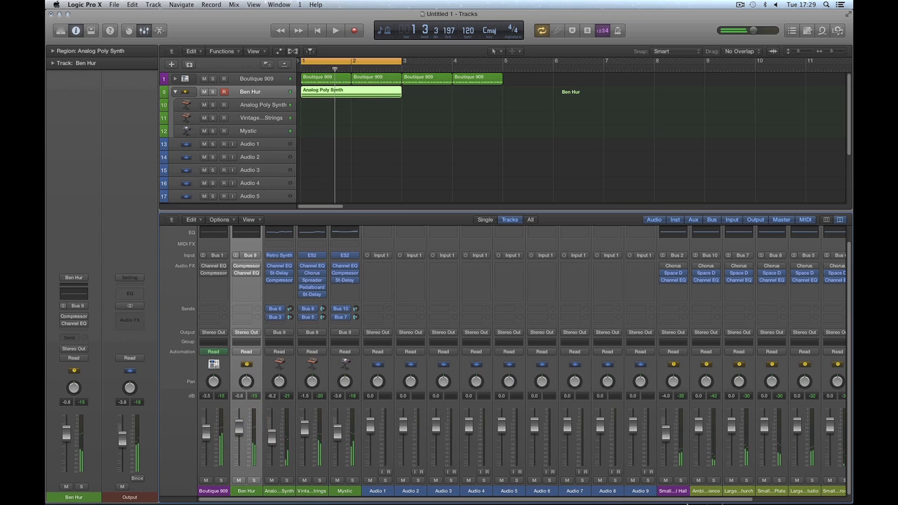
Step: Select the Ambience and neighbouring reverb aux channels in the Mixer
drag(632, 498, 782, 498)
click(601, 491)
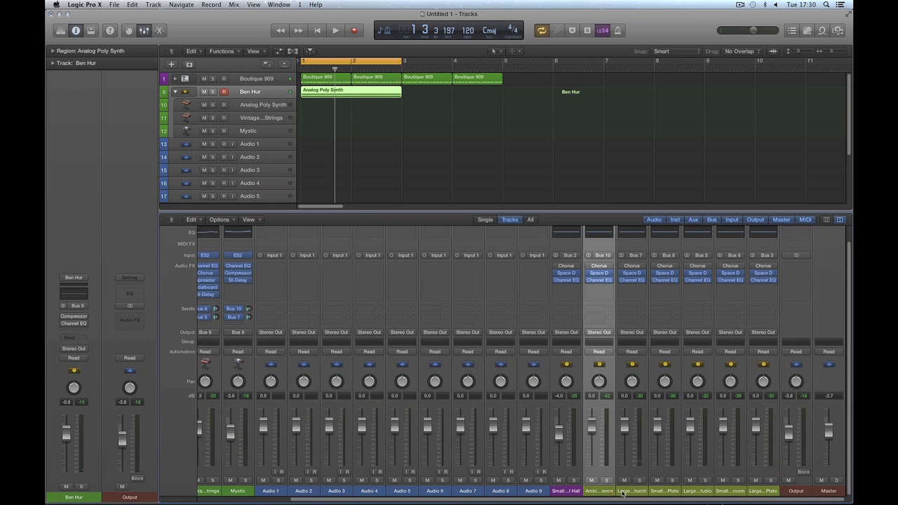
shift+click(763, 487)
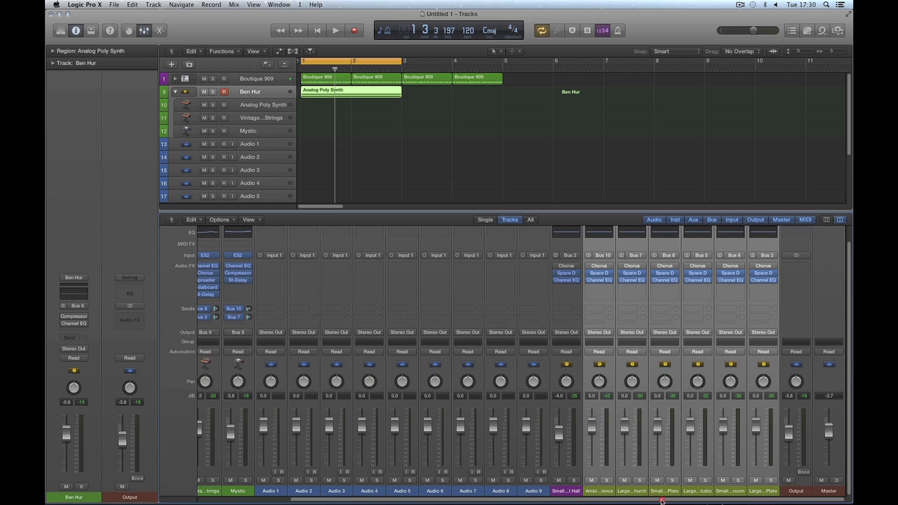
drag(662, 499, 441, 495)
Step: Inspect the Analog Poly Synth, Vintage Synth Strings and Mystic subtrack strips
click(284, 486)
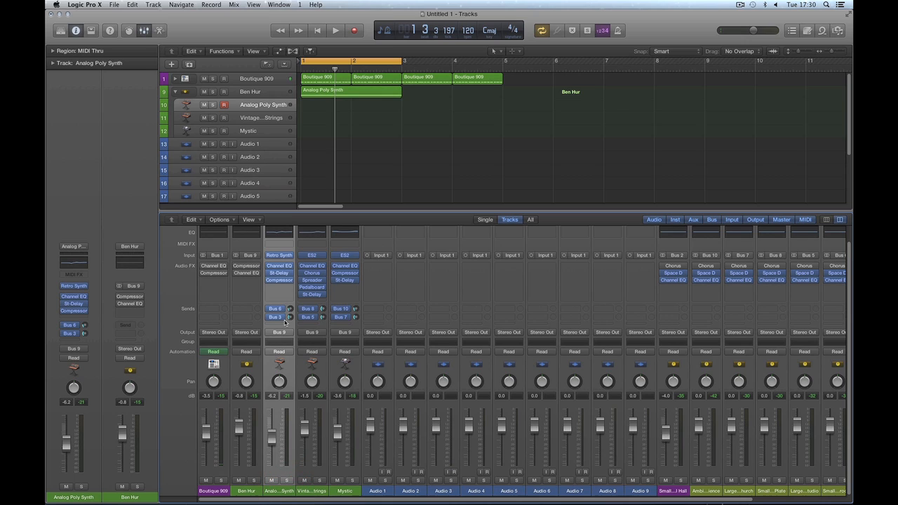
click(319, 494)
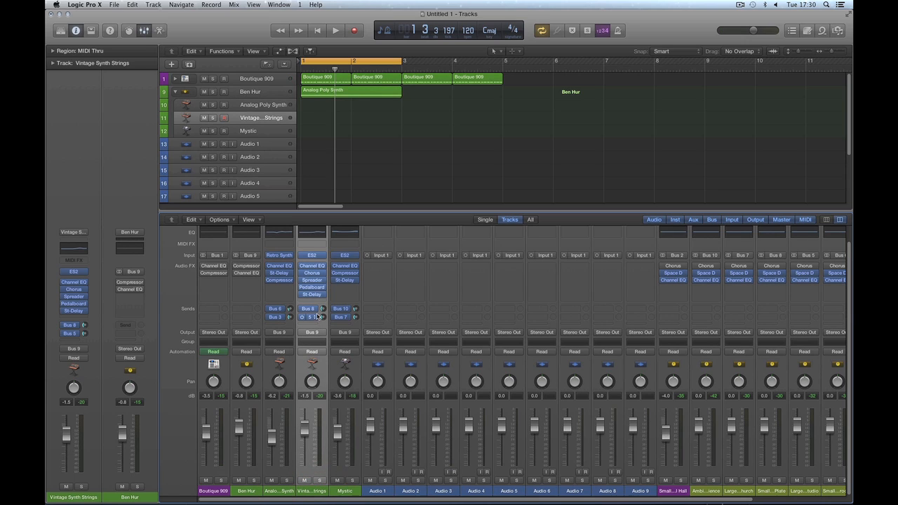
click(346, 491)
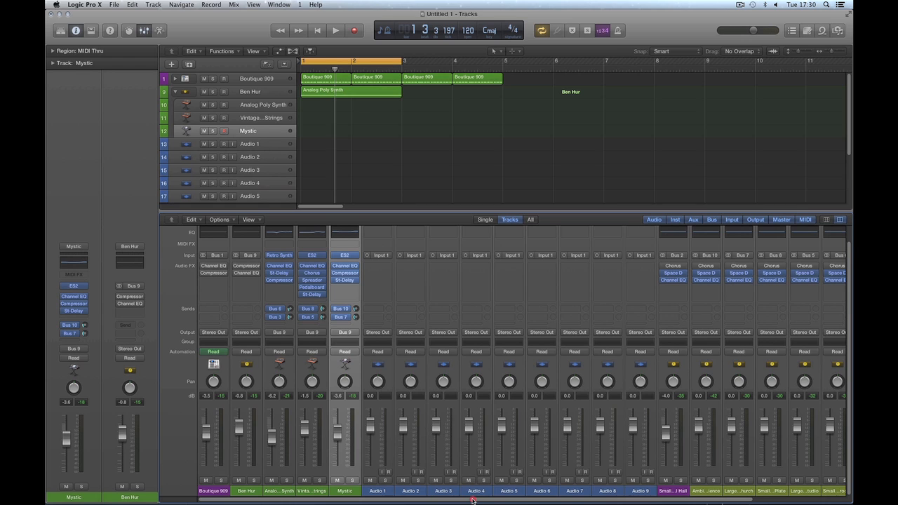
drag(472, 500, 559, 499)
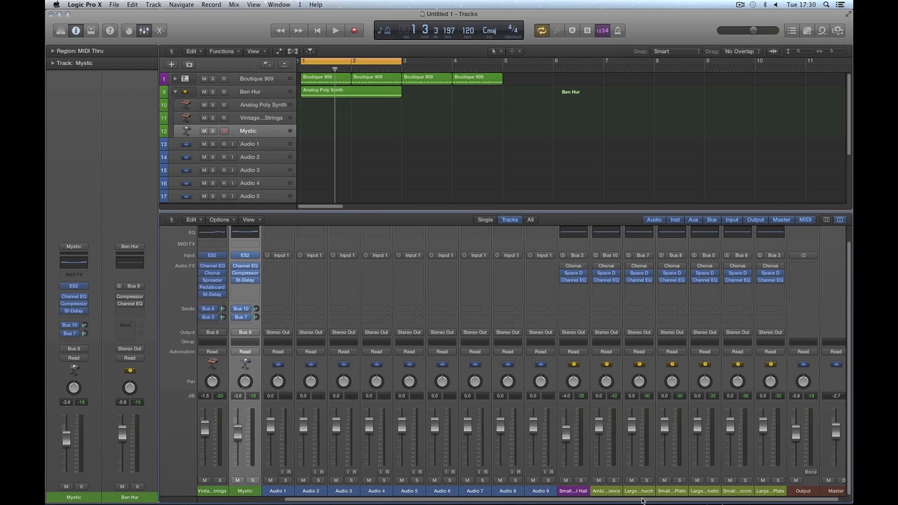
drag(640, 501, 456, 501)
click(279, 491)
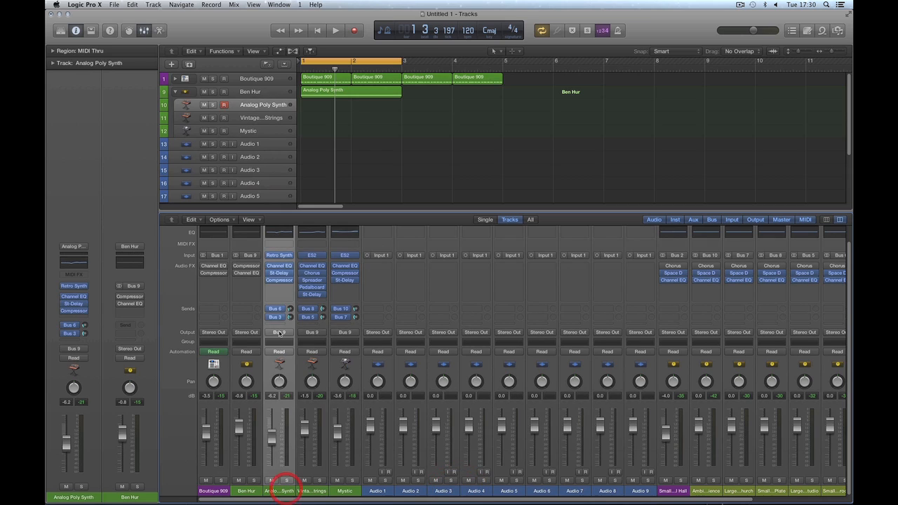
drag(416, 501, 509, 500)
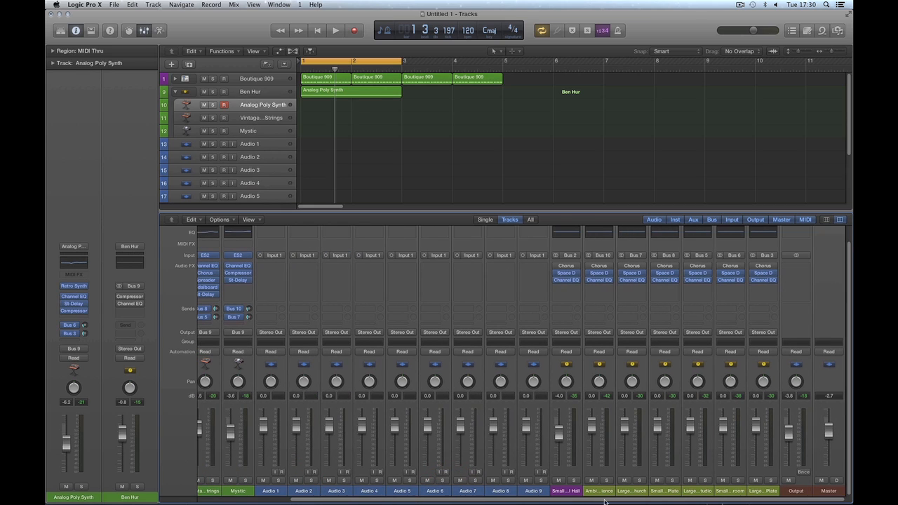
Step: Check the small room, large plate, small plate and large studio reverb auxes with Vintage Synth Strings
click(732, 491)
shift+click(763, 491)
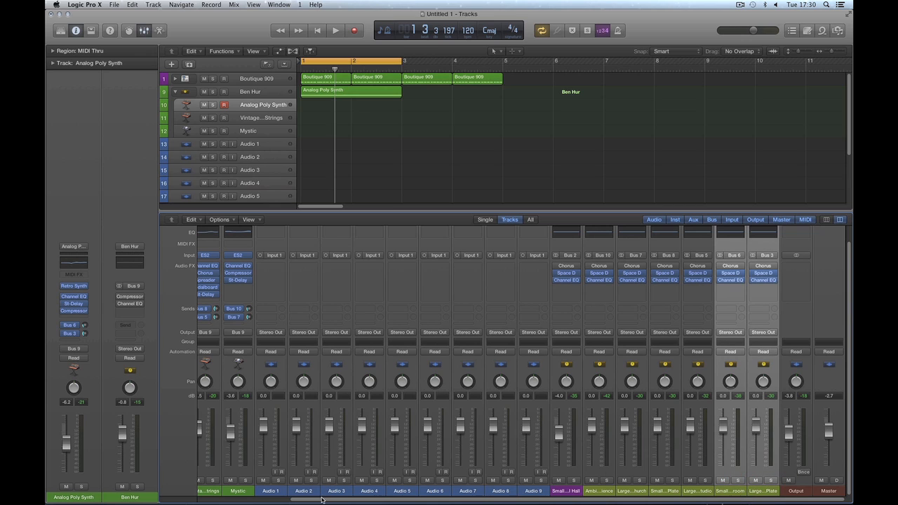
drag(322, 500, 288, 500)
click(249, 491)
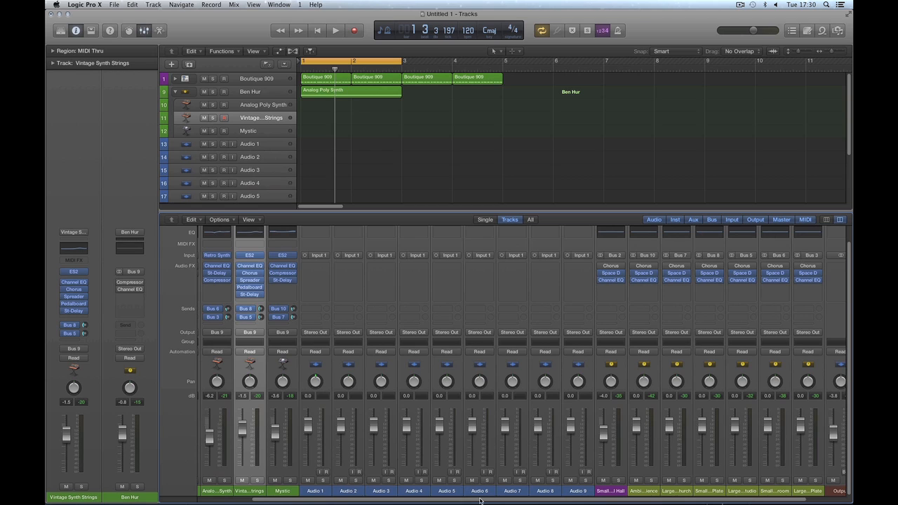
scroll(481, 501, right, 2)
click(673, 491)
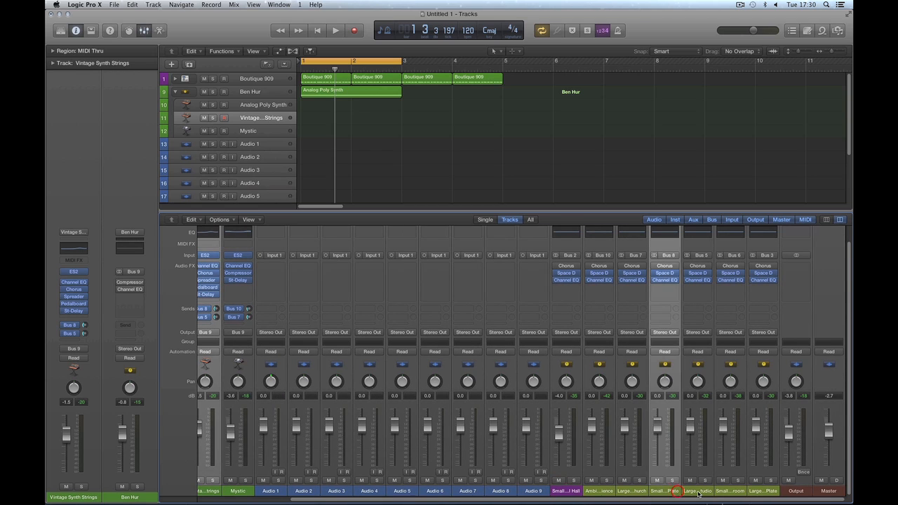
click(699, 491)
Step: Check the Mystic subtrack with the Ambience, large church and remaining reverb auxes
click(244, 491)
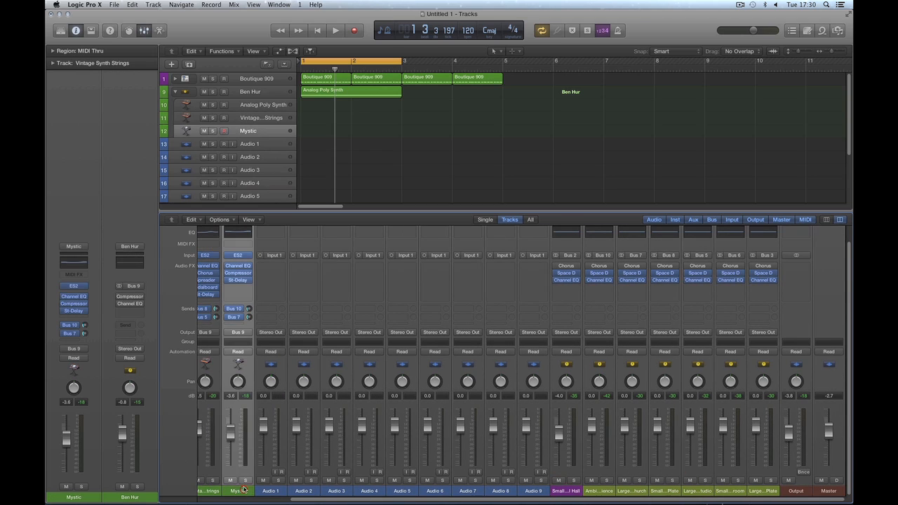
shift+click(610, 491)
shift+click(629, 489)
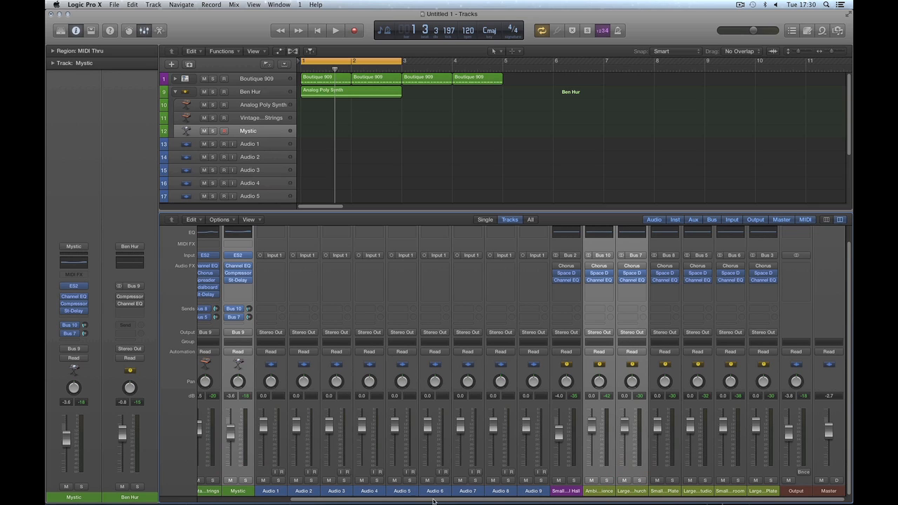
drag(434, 500, 392, 500)
shift+click(812, 491)
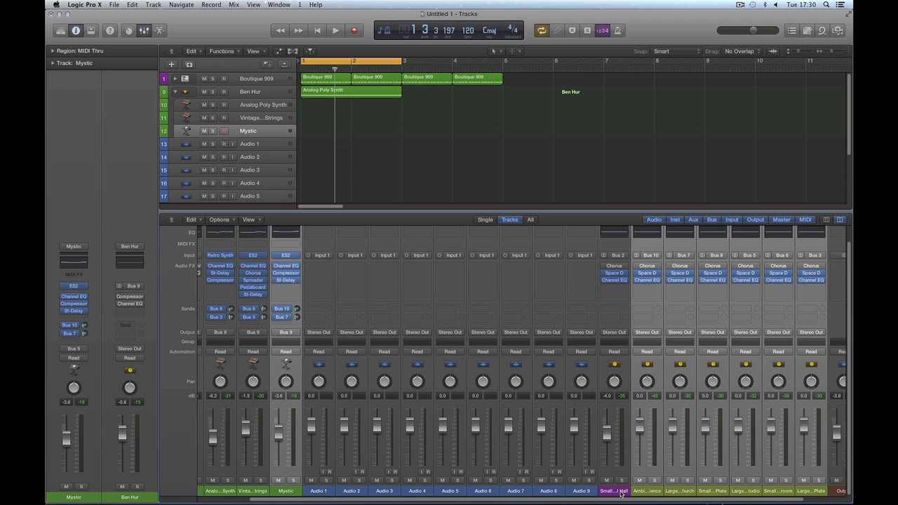
Step: Select all three Ben Hur subtracks, then Mystic alone, and play from bar 1
scroll(607, 501, left, 3)
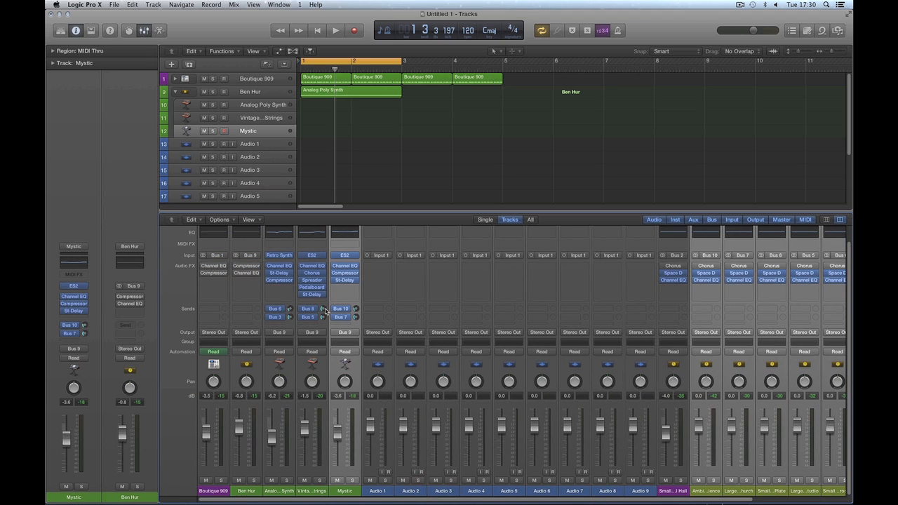
shift+click(281, 490)
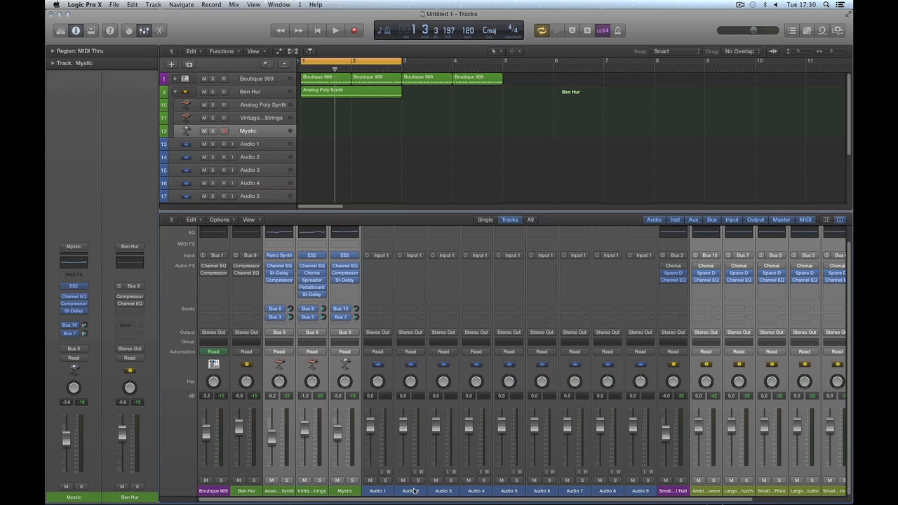
mouse_move(416, 499)
mouse_down()
mouse_move(589, 500)
mouse_move(340, 493)
mouse_up()
click(345, 492)
key(space)
key(space)
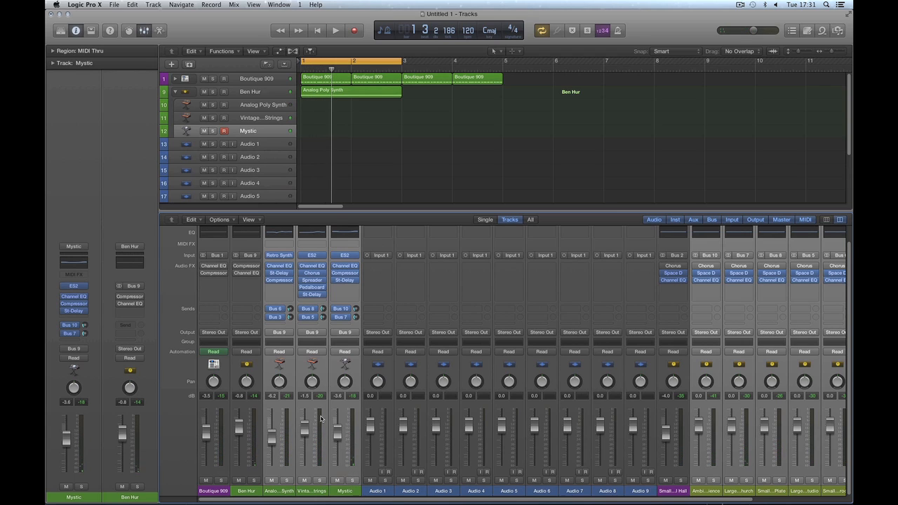
Step: Collapse the Ben Hur stack and lower its level to -1.2 dB during playback
click(177, 93)
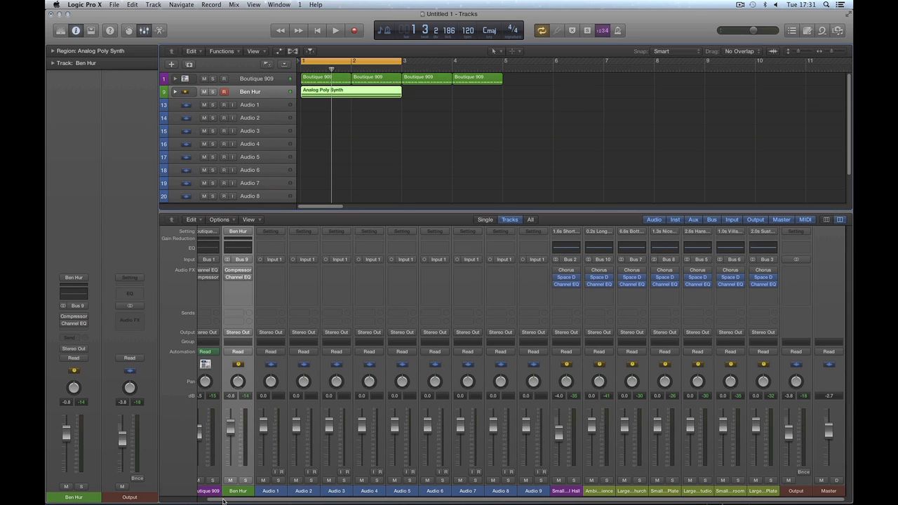
drag(223, 501, 202, 500)
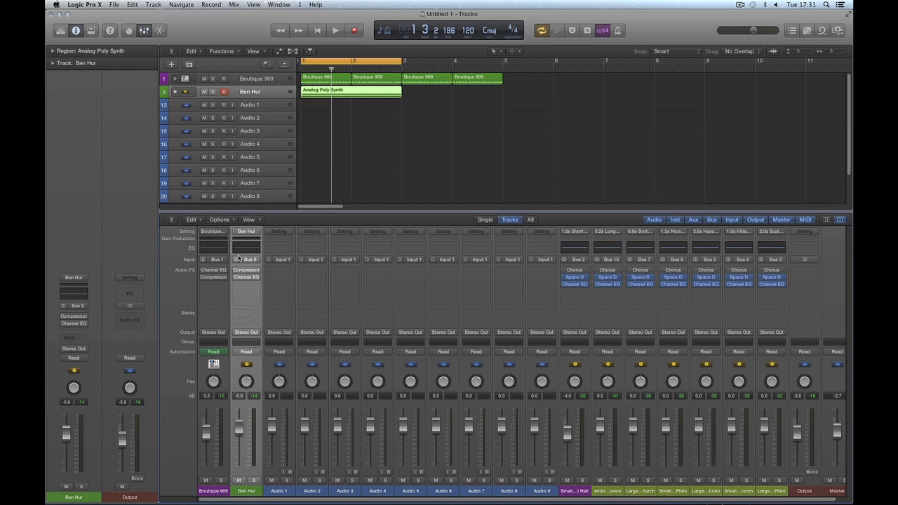
mouse_move(240, 422)
mouse_down()
mouse_move(240, 457)
mouse_move(245, 428)
mouse_up()
key(space)
key(space)
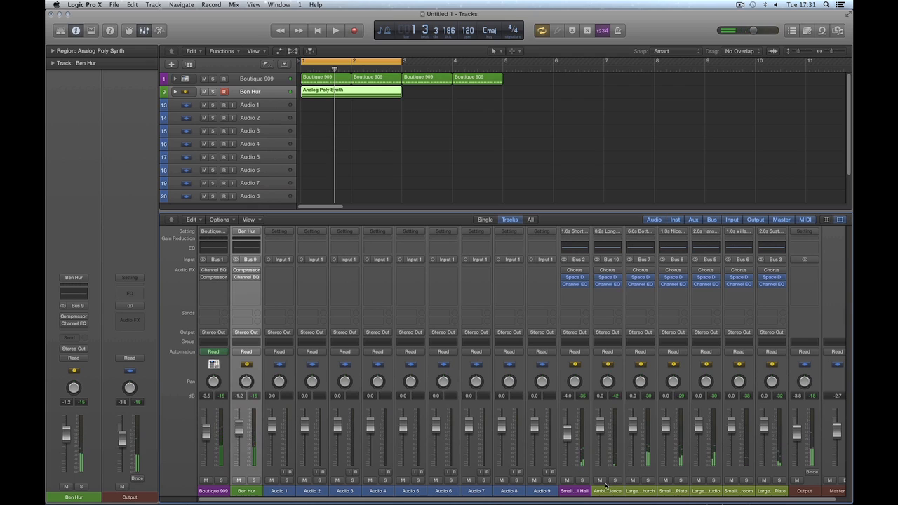
Step: Select the Ambience, church and plate reverb auxes, then refocus the Ben Hur channel
drag(608, 490, 769, 491)
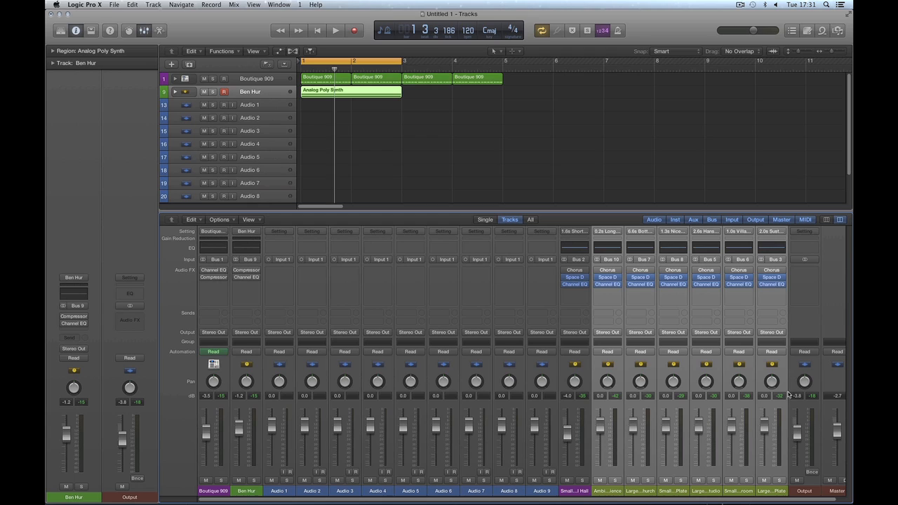
click(246, 491)
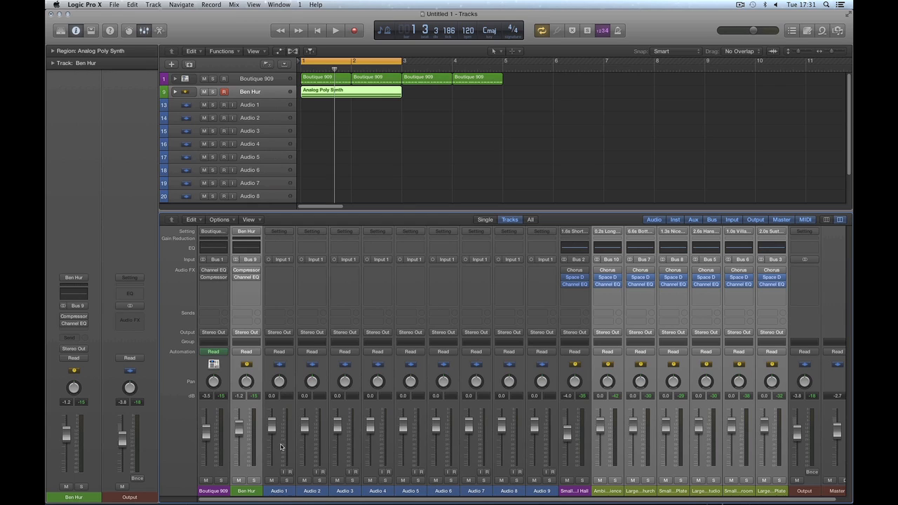
click(245, 492)
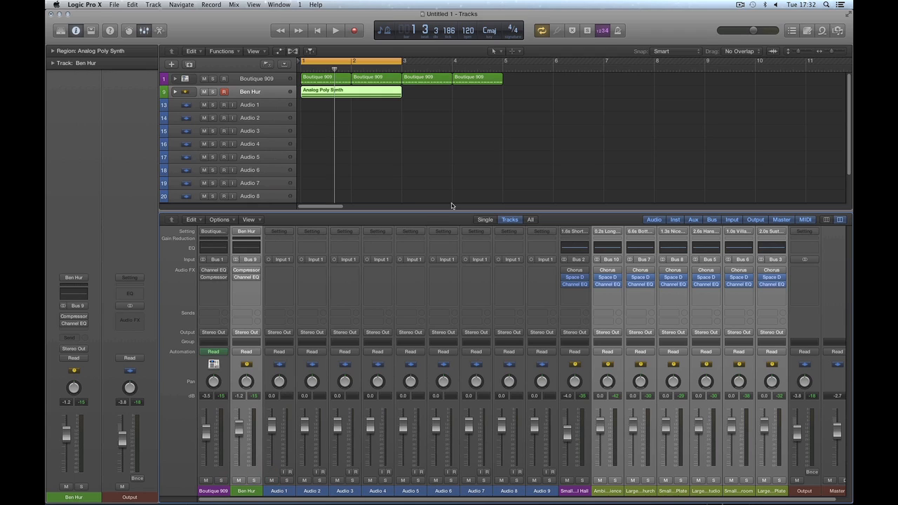
Step: Deselect the Analog Poly Synth region, select the Ambience aux strip and open its options
click(481, 161)
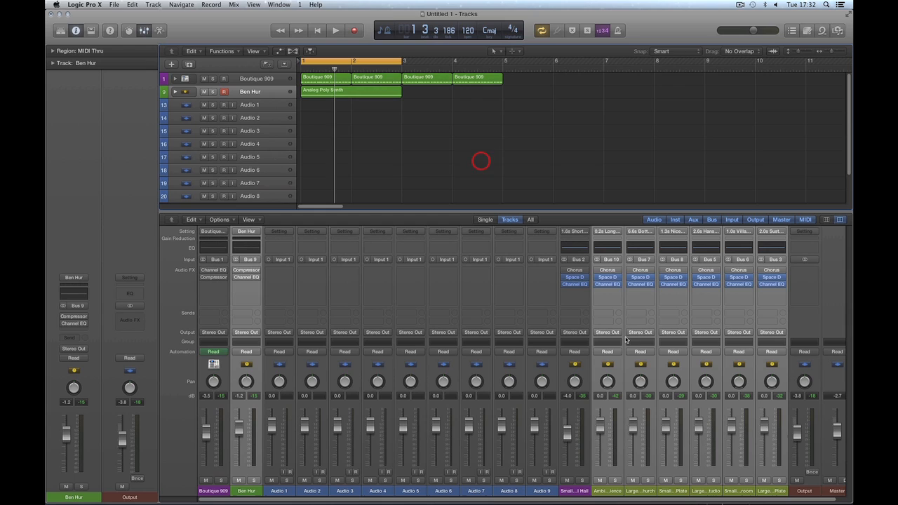
click(414, 160)
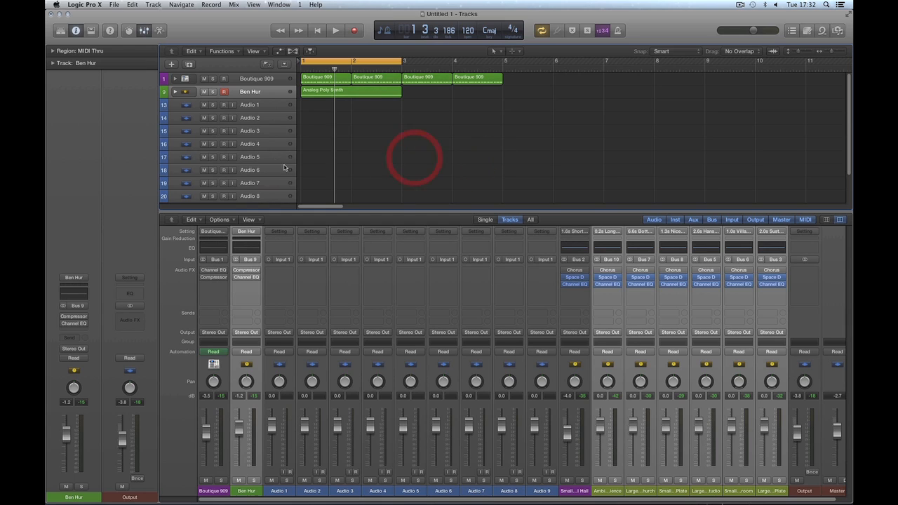
click(616, 491)
right_click(642, 491)
mouse_move(678, 496)
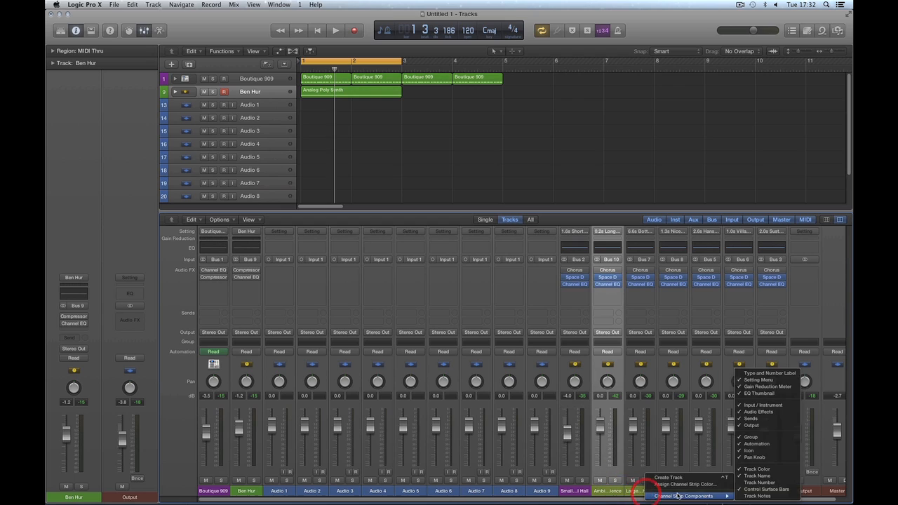
Step: Select the six reverb aux strips, from Large Hall through Large Plate, and create tracks for them
click(632, 492)
shift+click(608, 491)
shift+click(672, 491)
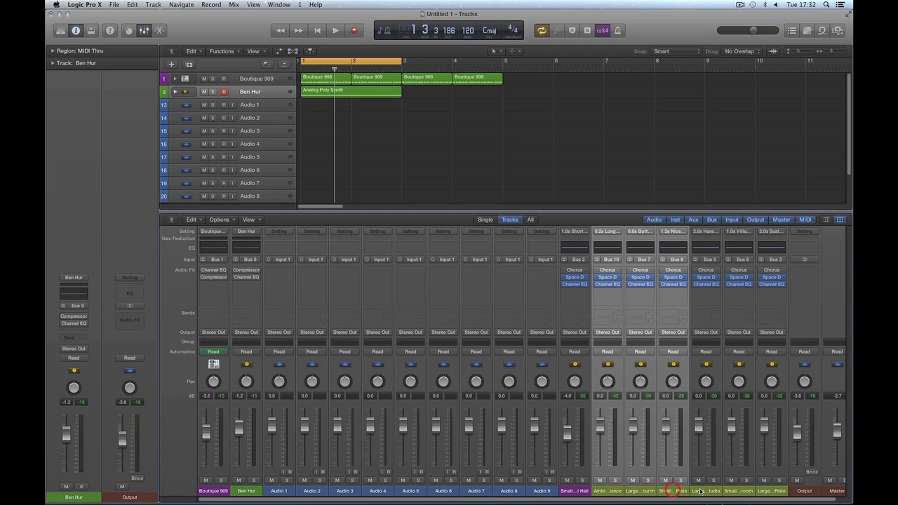
shift+click(700, 491)
shift+click(729, 493)
shift+click(763, 493)
right_click(705, 475)
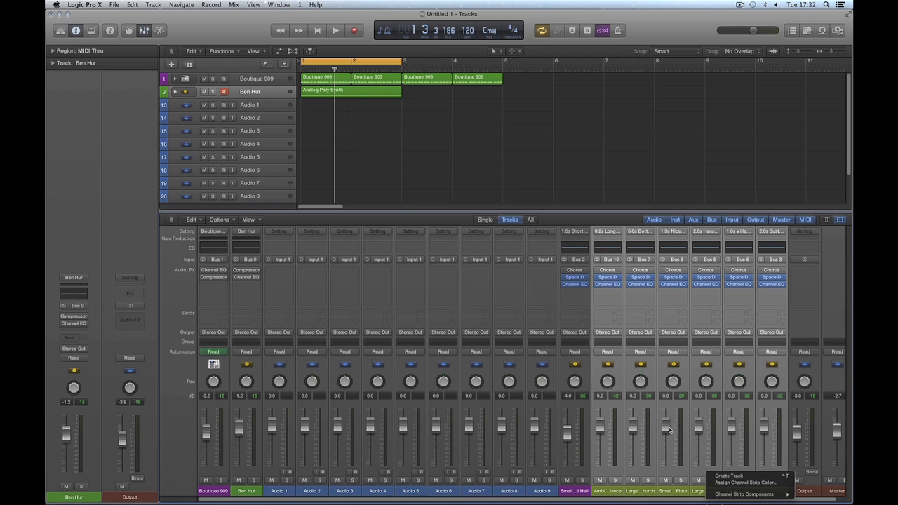
click(722, 477)
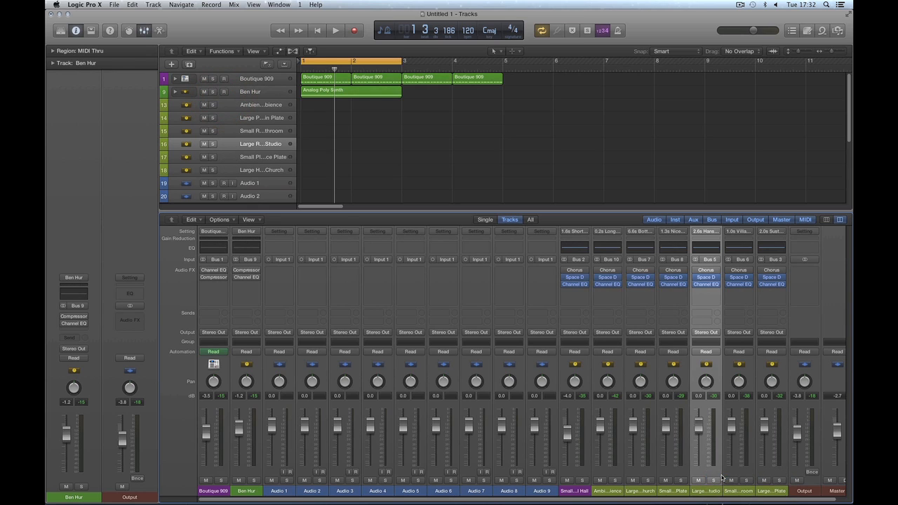
Step: Select the six reverb tracks, drag them up the track list, then select Ben Hur
shift+click(256, 171)
shift+click(256, 131)
shift+click(256, 118)
shift+click(255, 106)
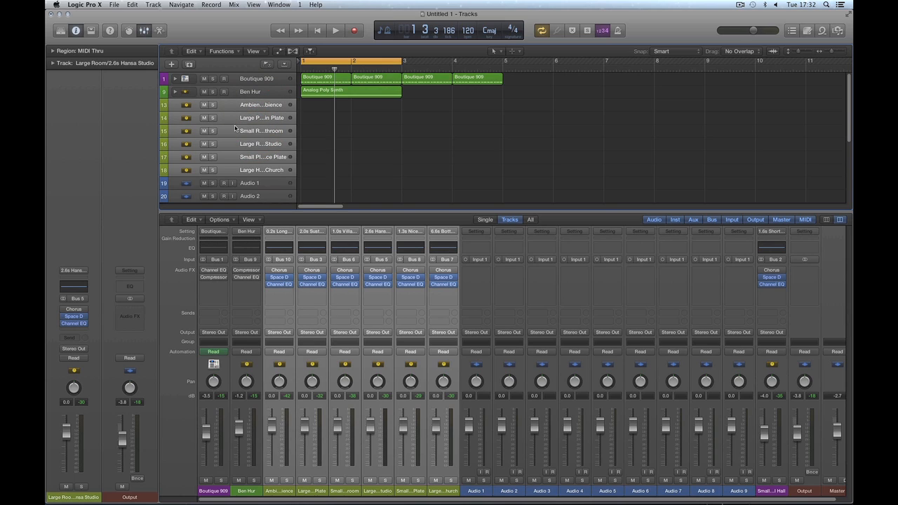
mouse_move(231, 109)
mouse_down()
mouse_move(231, 128)
mouse_move(230, 102)
mouse_up()
click(228, 91)
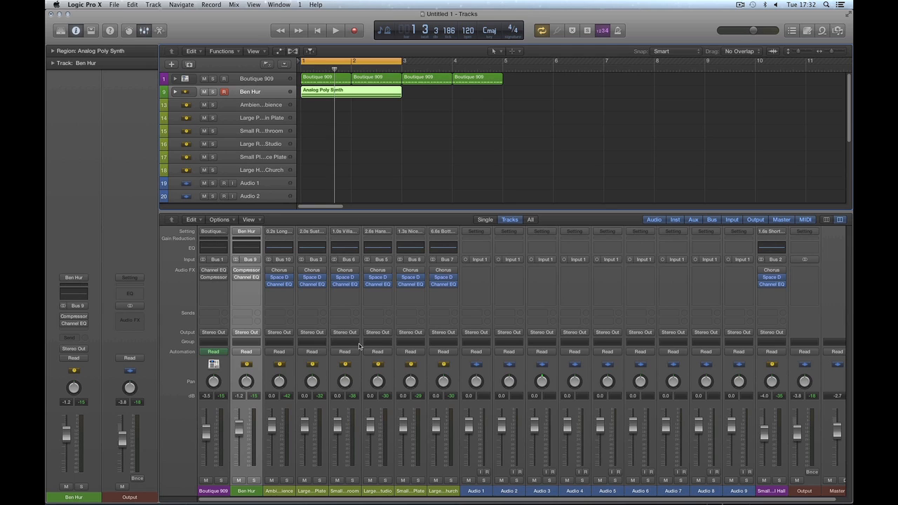
Step: Reselect the six reverb tracks and drag them toward the Ben Hur stack twice more
click(241, 170)
shift+click(239, 105)
drag(239, 131, 239, 130)
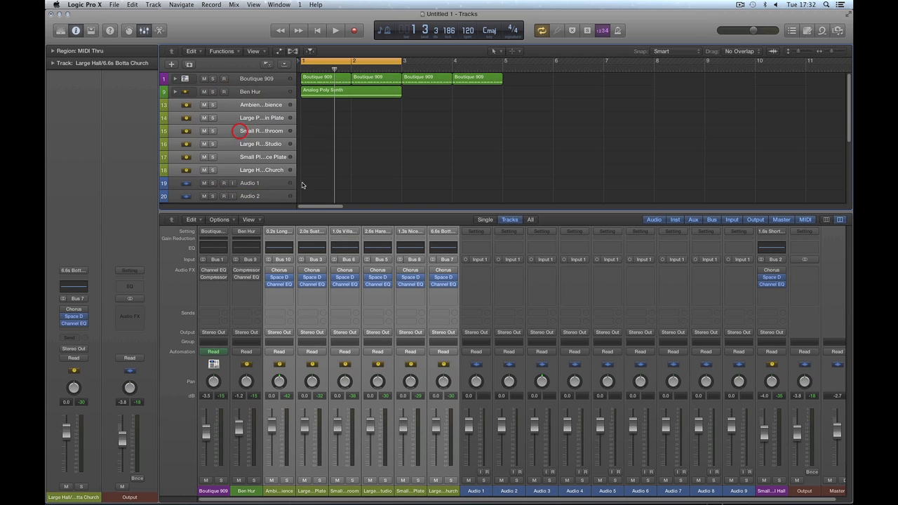
click(248, 491)
click(242, 170)
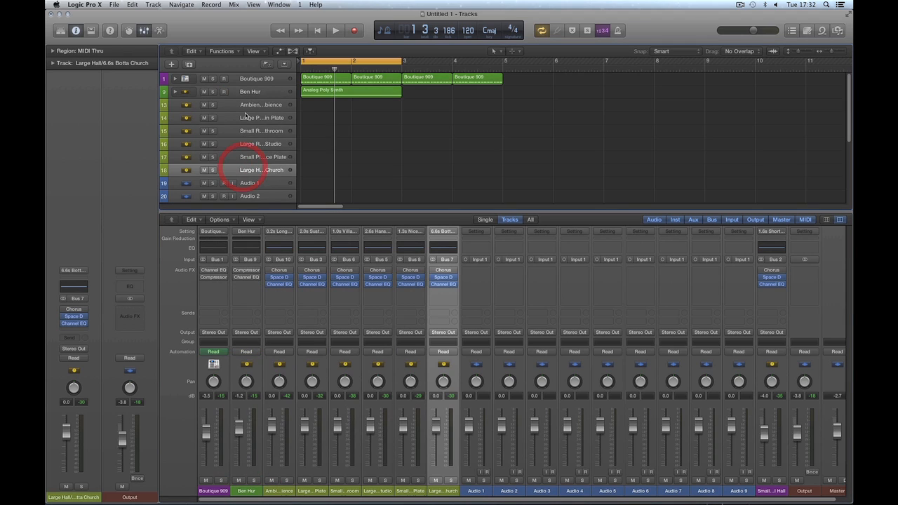
shift+click(241, 104)
drag(240, 105, 241, 109)
click(252, 488)
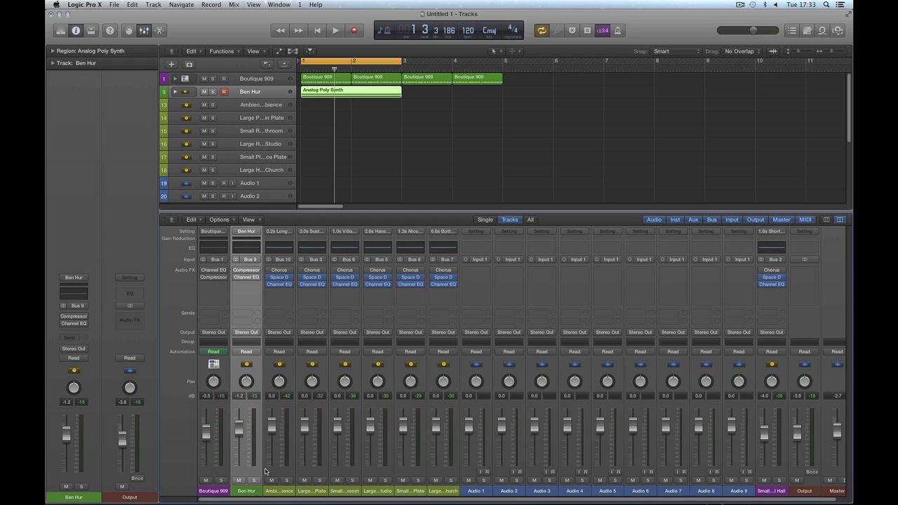
Step: Select the Ambience through Large Hall mixer strips, then deselect the Analog Poly Synth region
drag(284, 488, 440, 495)
click(253, 492)
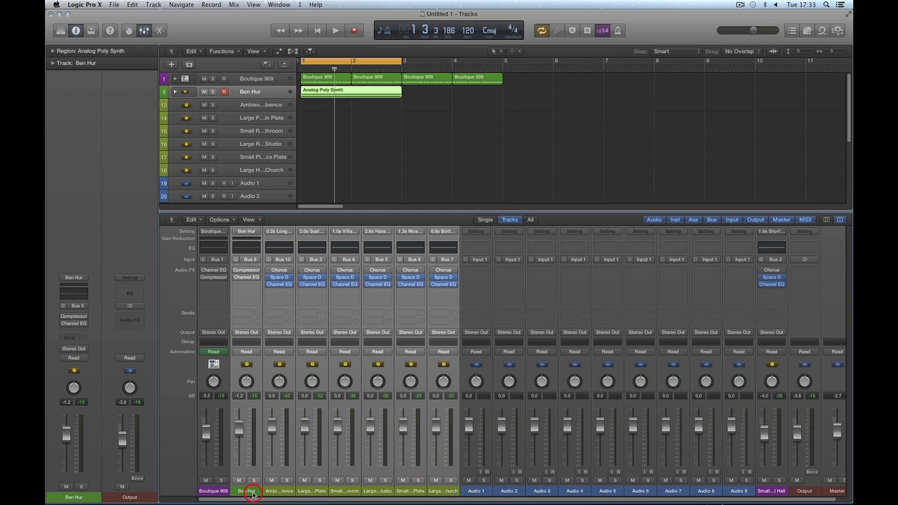
click(381, 145)
Step: Expand the Ben Hur stack, hide the mixer and make the track rows taller
click(175, 91)
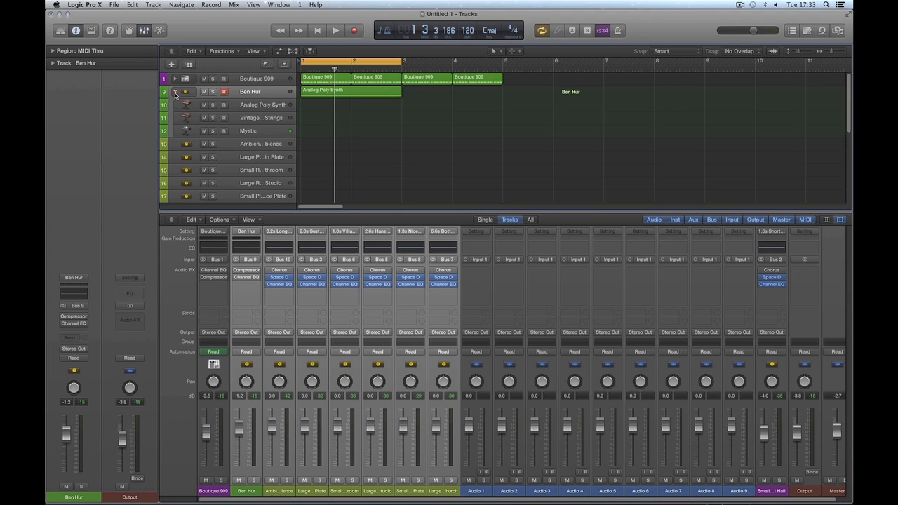
key(x)
key(shift+Down)
key(shift+Down)
key(shift+Down)
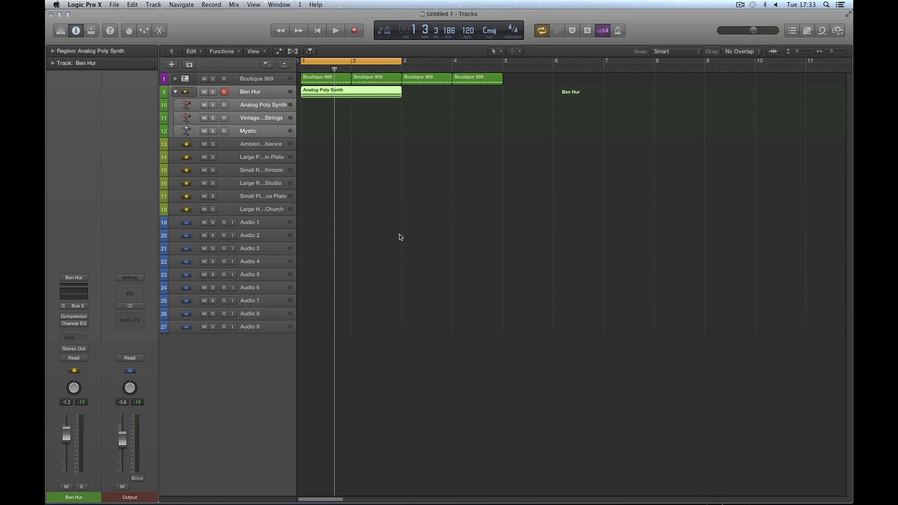
click(427, 223)
key(super+Down)
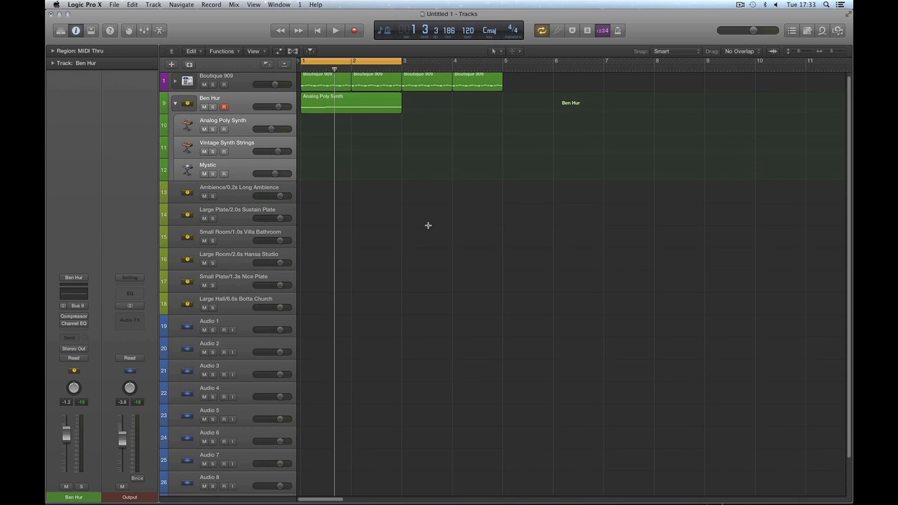
drag(242, 196, 238, 307)
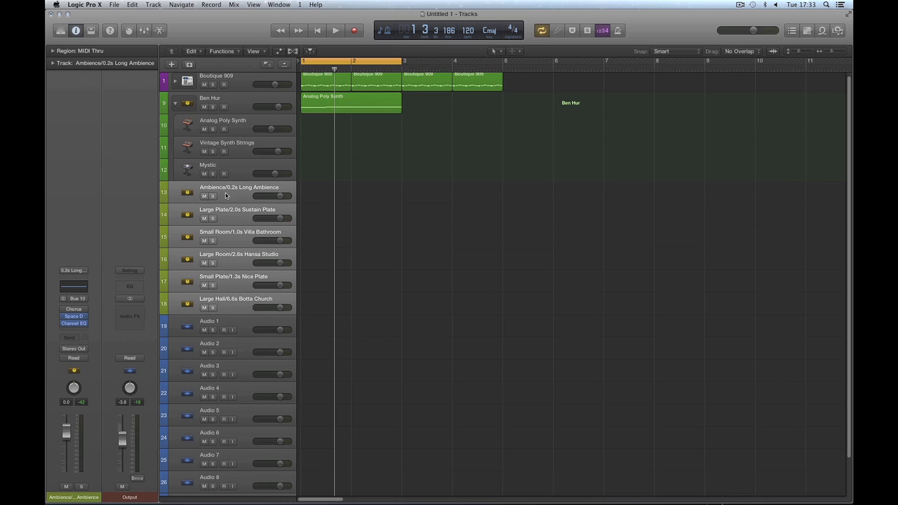
mouse_move(226, 196)
mouse_down()
mouse_move(228, 181)
mouse_move(224, 190)
mouse_up()
key(x)
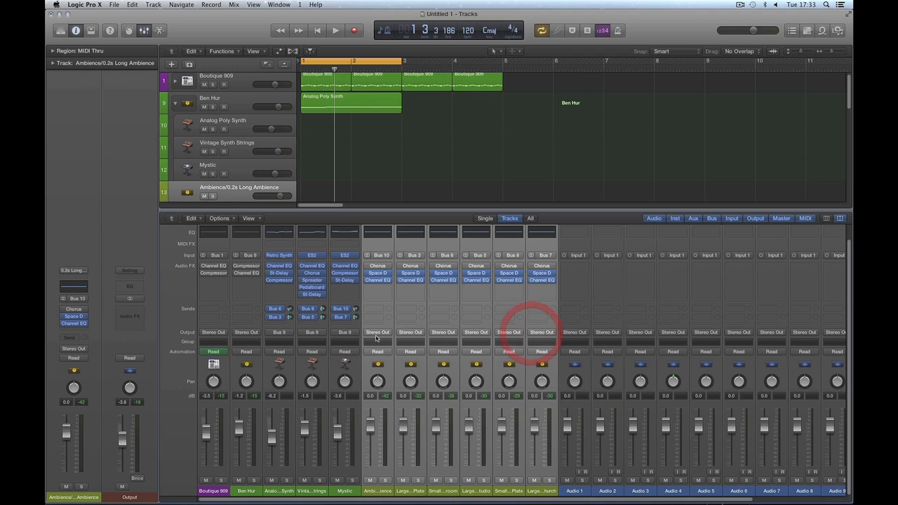
click(282, 491)
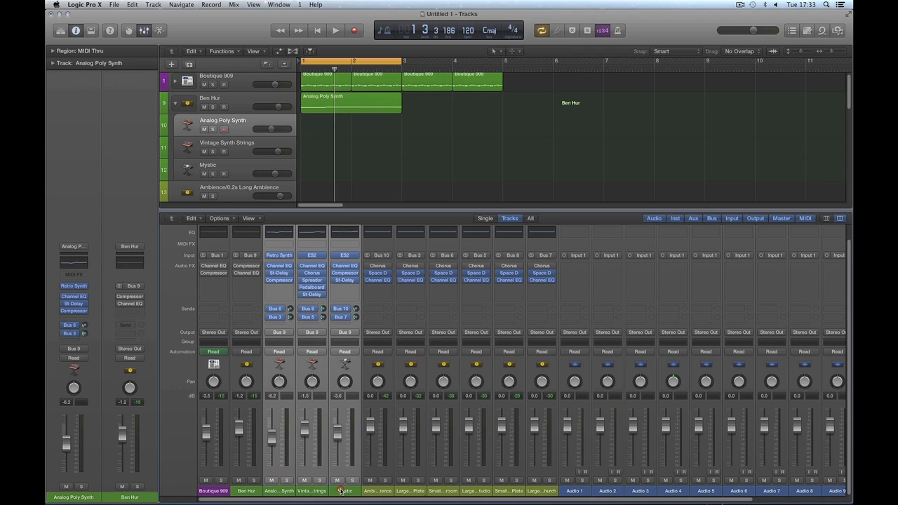
click(249, 493)
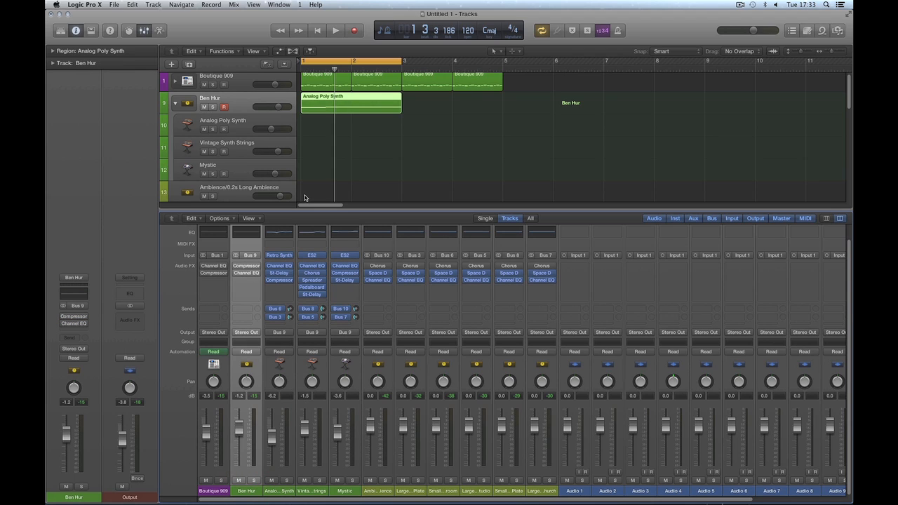
Step: Drag the six reverb tracks into the Ben Hur stack and move Mystic back below Vintage Synth Strings
key(x)
click(235, 195)
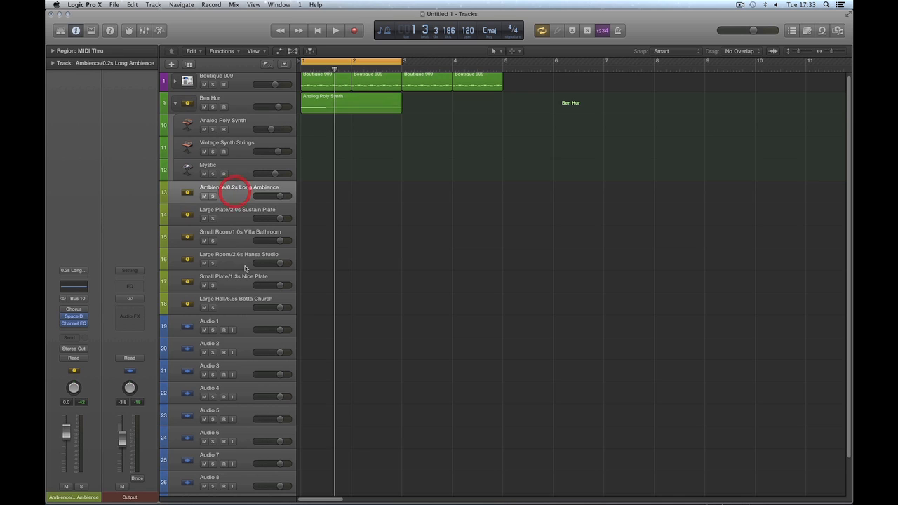
shift+click(237, 301)
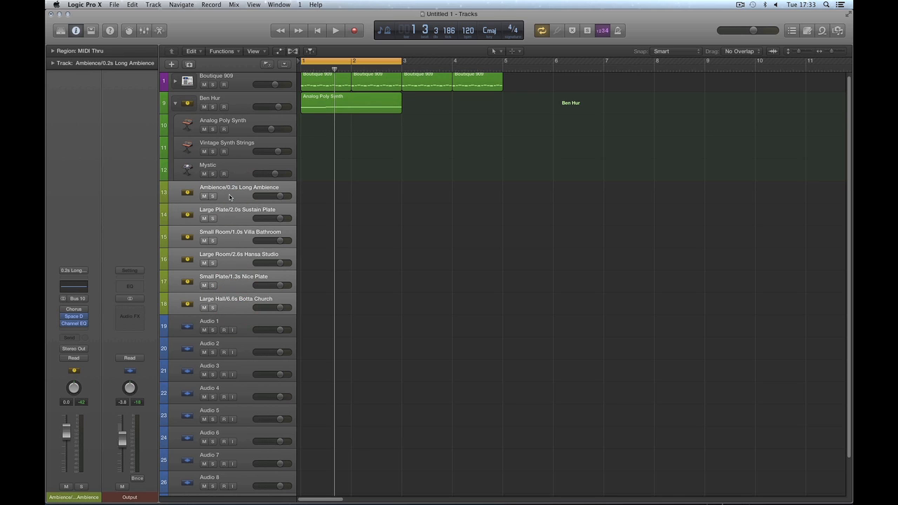
drag(229, 197, 241, 156)
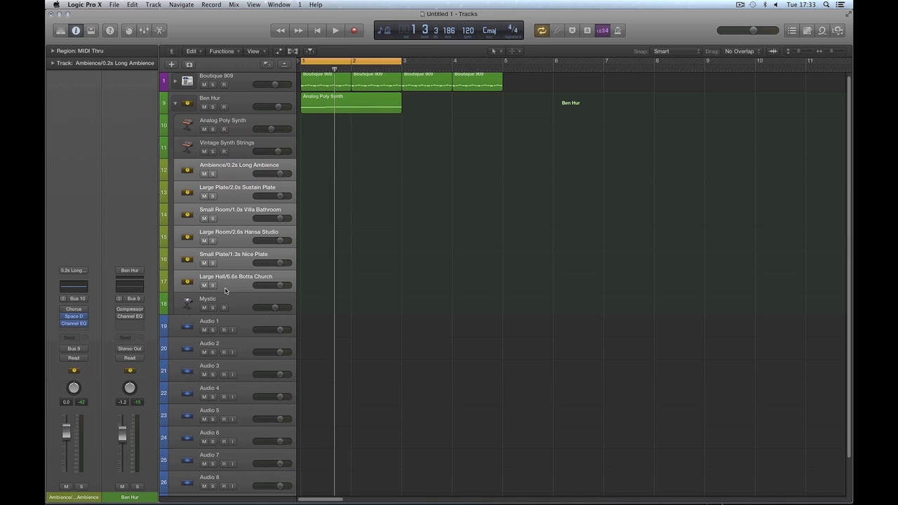
drag(234, 305, 250, 167)
Step: Check each stack track, from Analog Poly Synth through Large Hall, then show the mixer
click(237, 121)
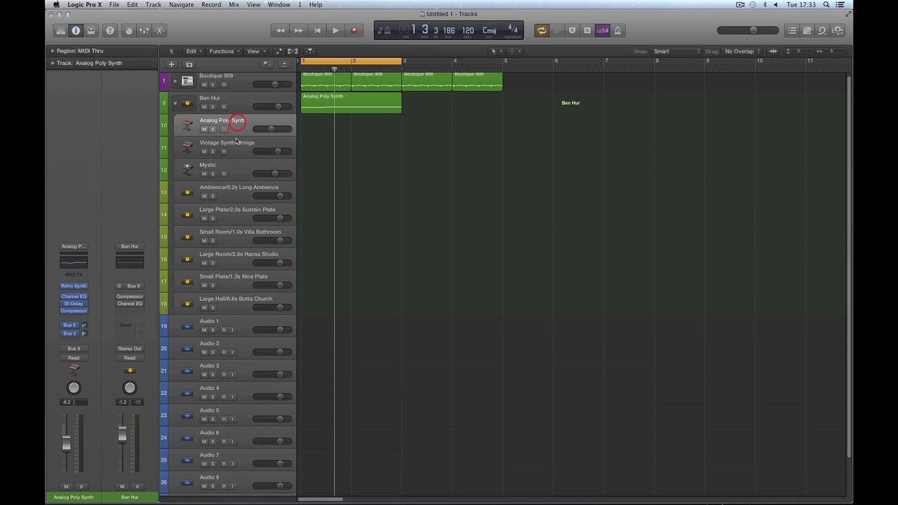
click(237, 142)
click(242, 163)
click(237, 192)
shift+click(237, 211)
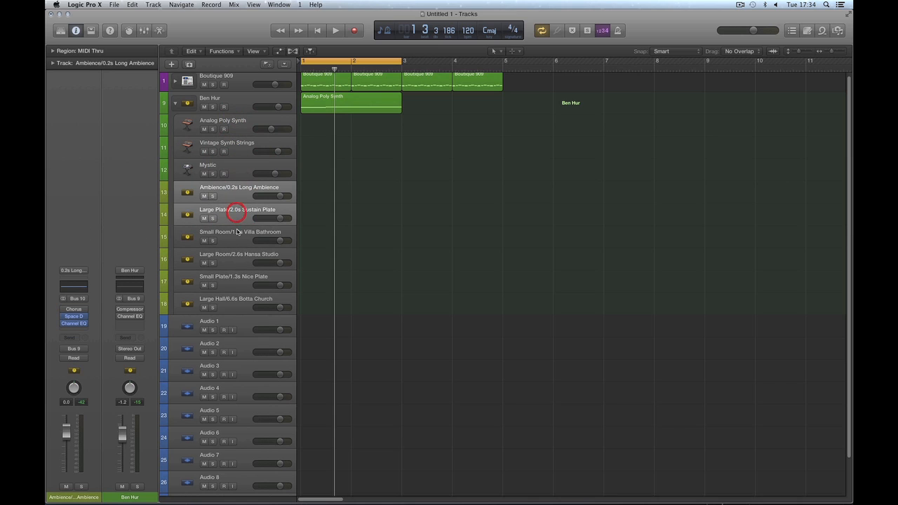
shift+click(237, 233)
shift+click(238, 254)
shift+click(237, 276)
shift+click(237, 299)
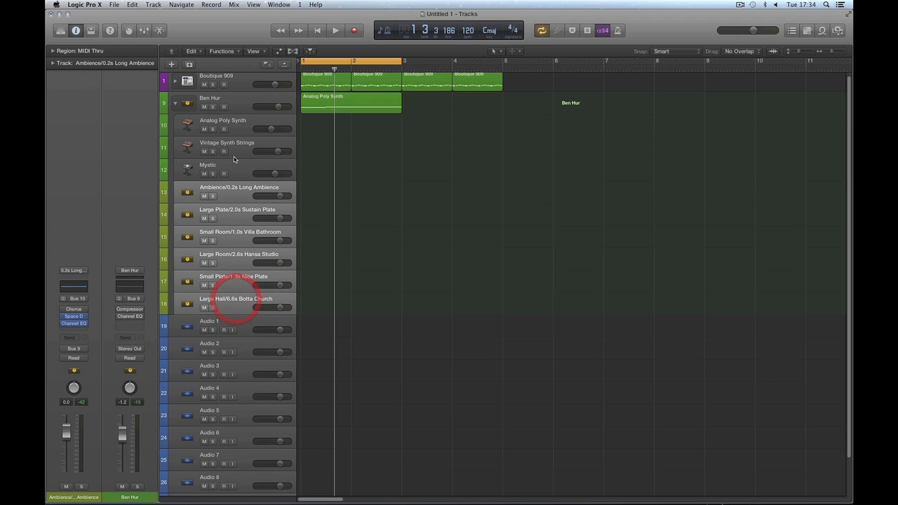
key(x)
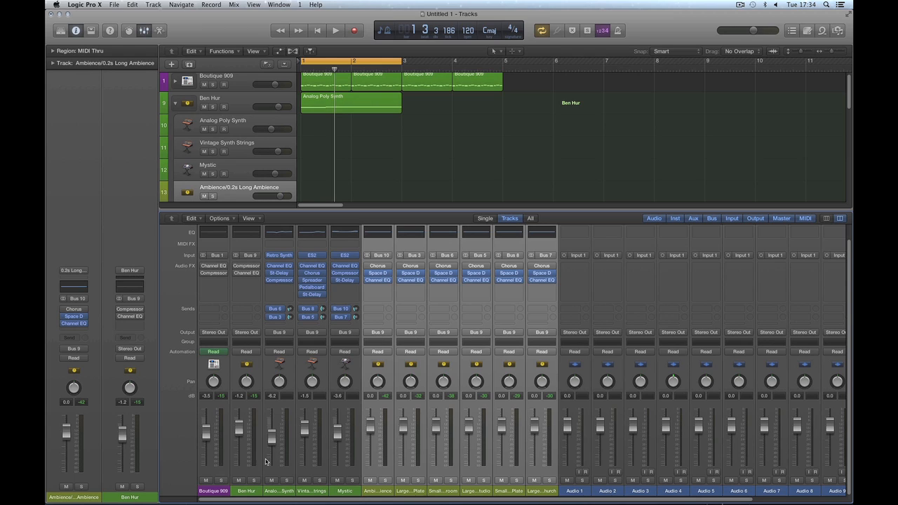
Step: Audition the Ben Hur stack, lowering its volume and collapsing it during playback
drag(290, 494, 541, 494)
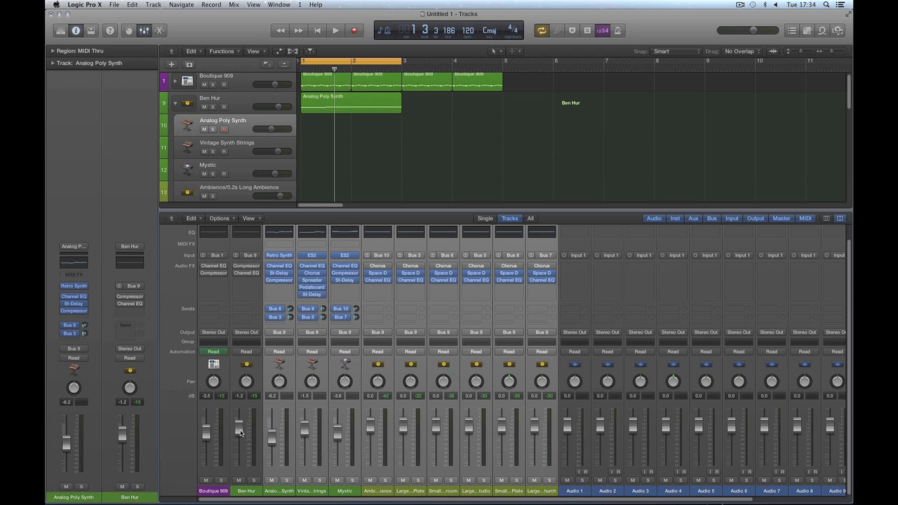
key(space)
drag(241, 433, 241, 467)
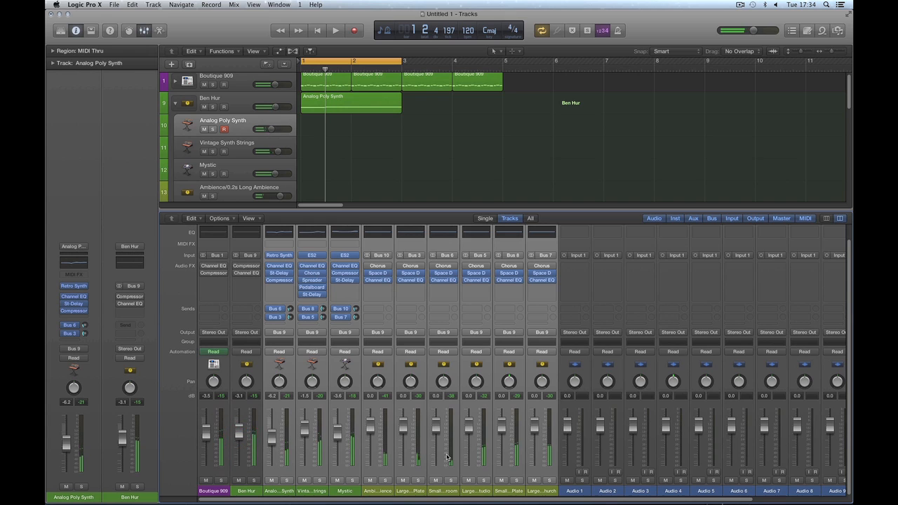
click(425, 165)
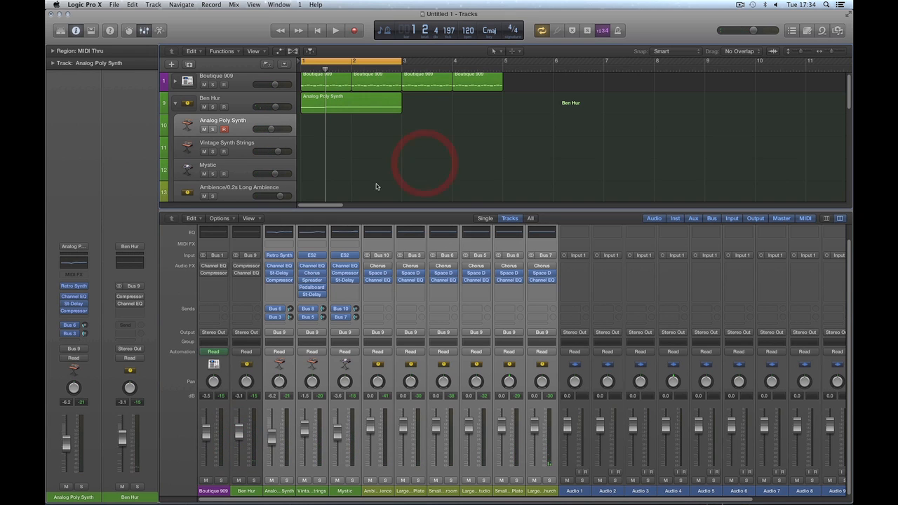
click(174, 106)
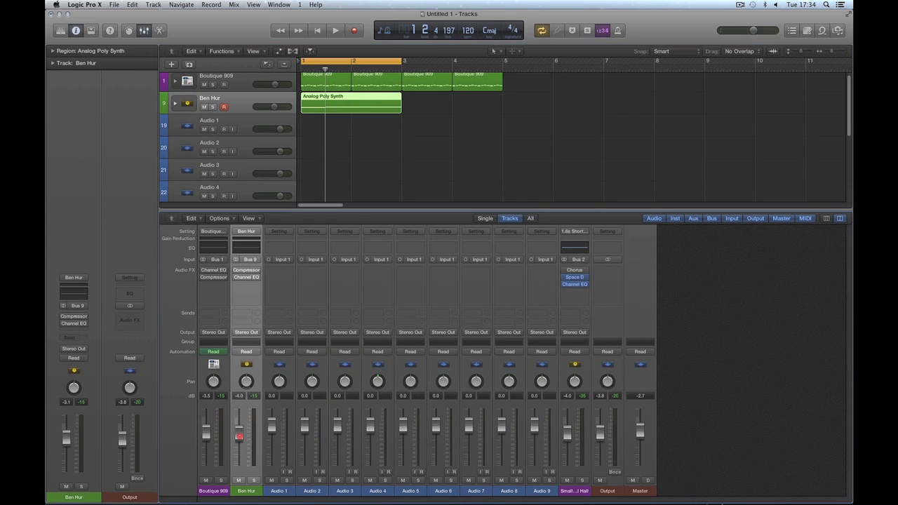
mouse_move(239, 428)
mouse_down()
mouse_move(240, 472)
mouse_move(239, 426)
mouse_up()
key(space)
key(space)
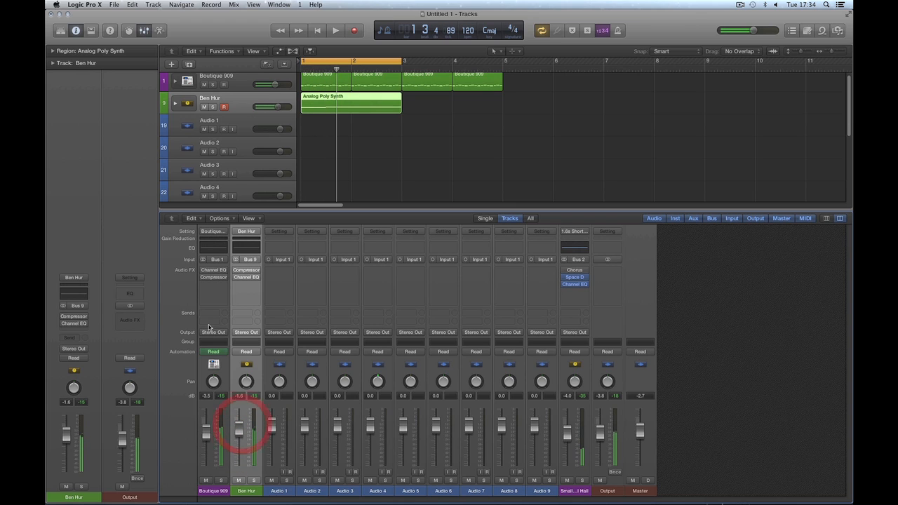
Step: Expand the Ben Hur stack and step through its channel strips from Analog Poly Synth to Large Hall
click(174, 104)
click(289, 491)
click(312, 491)
click(344, 491)
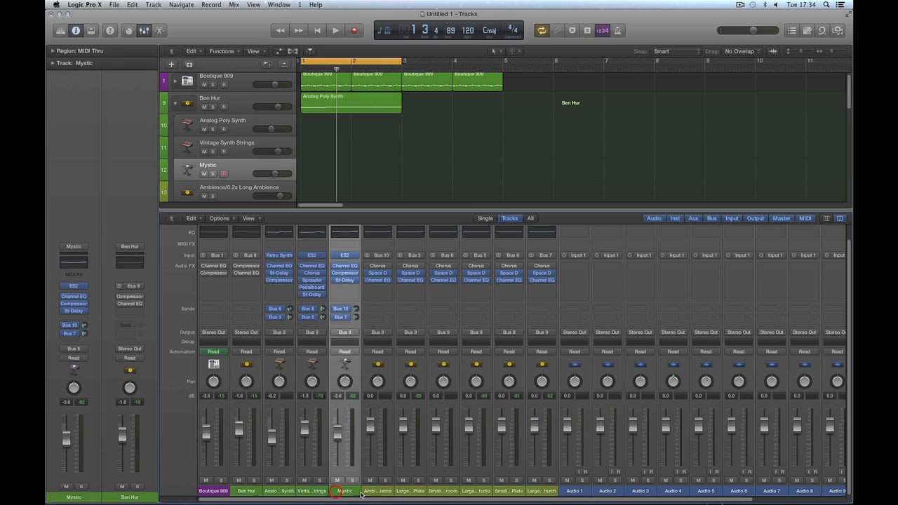
click(378, 491)
click(410, 491)
click(443, 491)
click(474, 491)
click(508, 491)
click(541, 491)
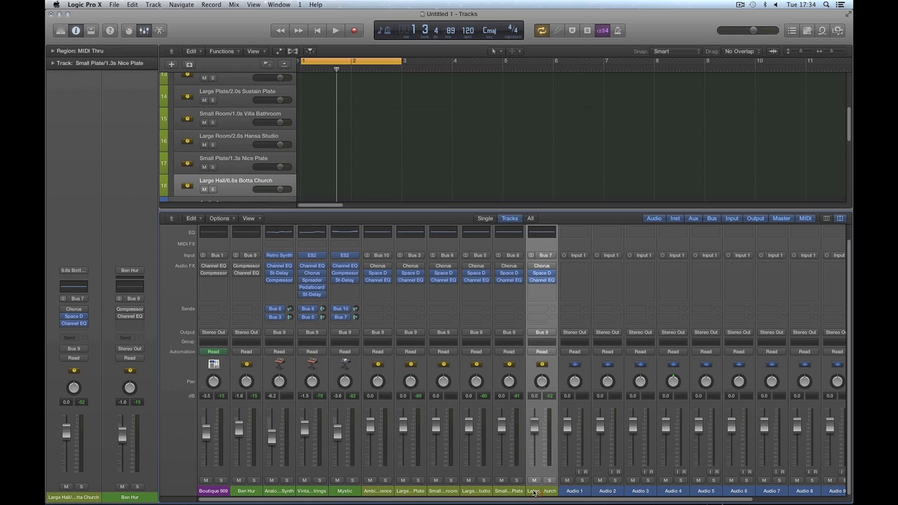
Step: Close the mixer, check each reverb track, then select Ben Hur and show automation lanes
key(x)
click(235, 152)
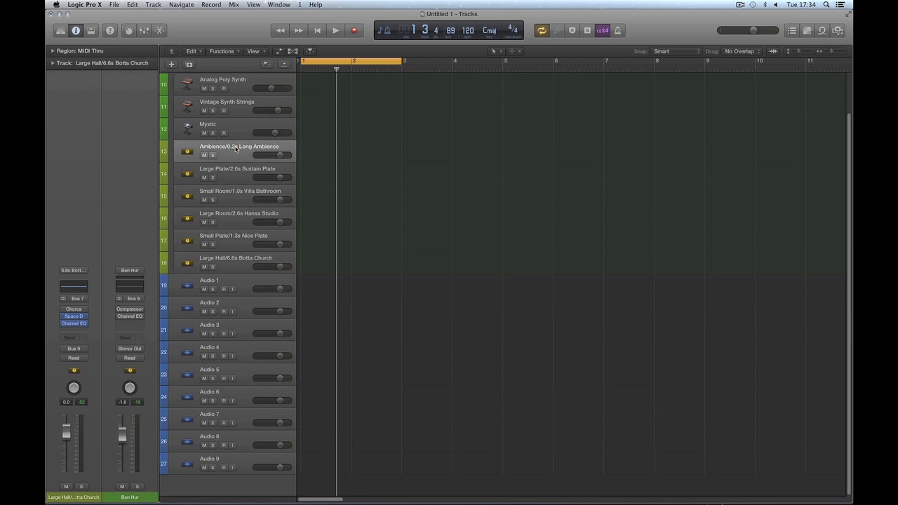
click(235, 173)
click(235, 192)
click(235, 216)
click(236, 239)
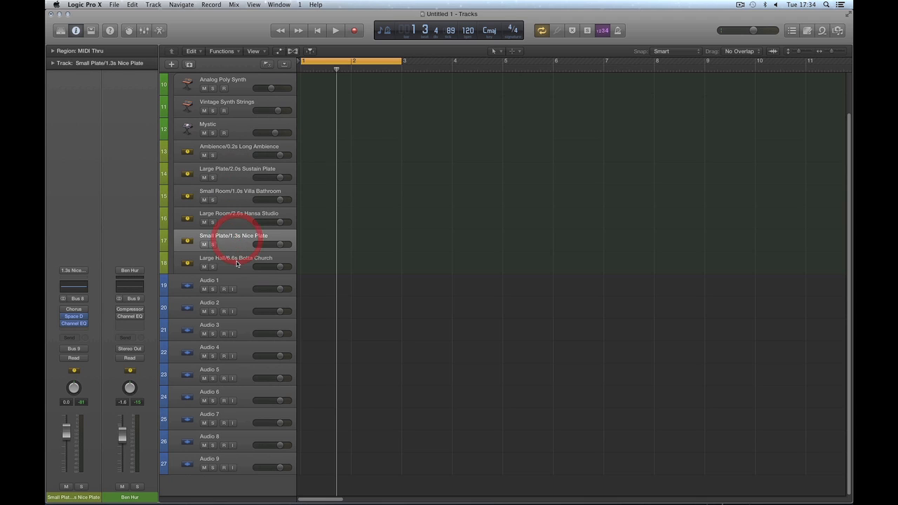
click(236, 262)
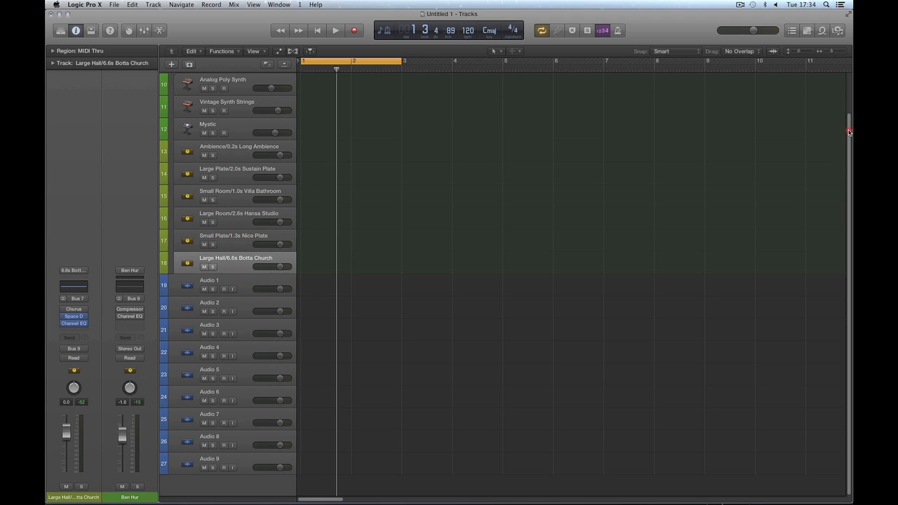
scroll(845, 91, up, 2)
click(240, 104)
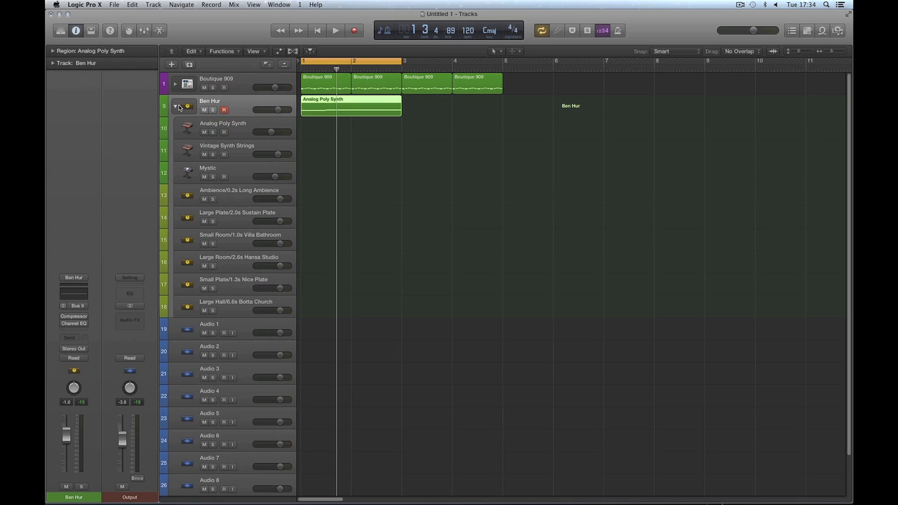
click(277, 52)
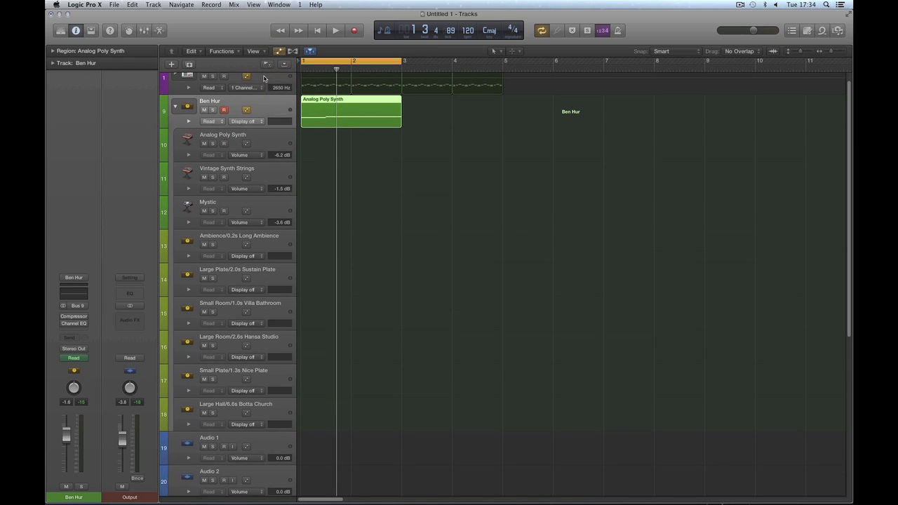
Step: Pull Ben Hur's volume to -16.0 dB during playback, then restore it to -3.5 dB
click(278, 52)
key(space)
mouse_move(277, 110)
mouse_down()
mouse_move(264, 110)
mouse_move(275, 110)
mouse_up()
key(space)
click(240, 102)
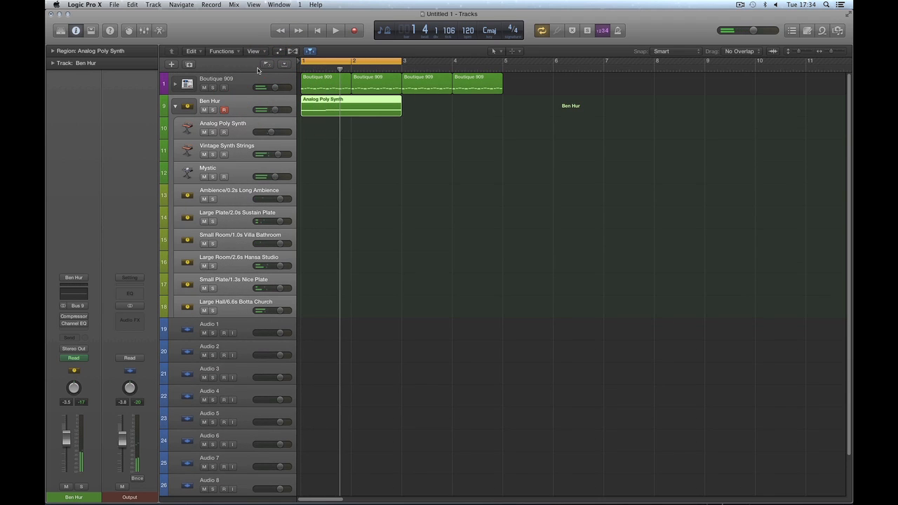
click(278, 52)
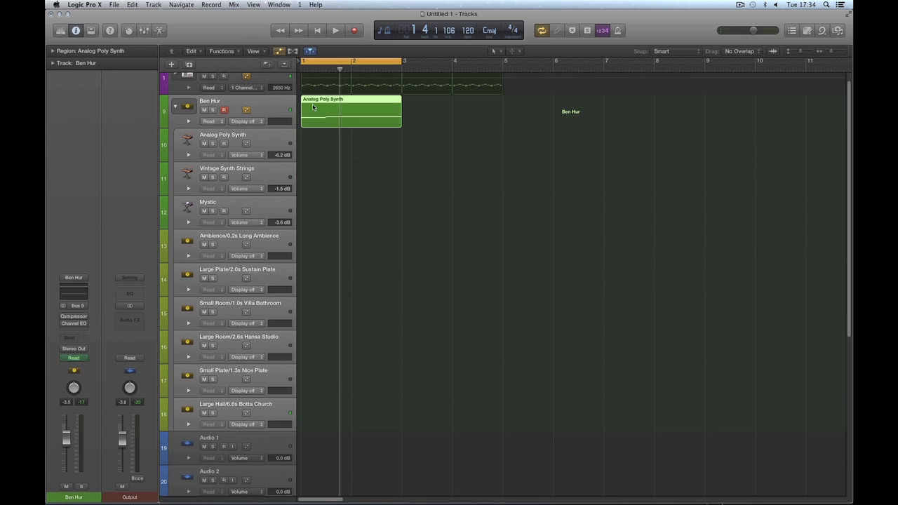
click(351, 175)
Step: Toggle automation Read on and back off for Analog Poly Synth, Vintage Synth Strings and Mystic
click(264, 146)
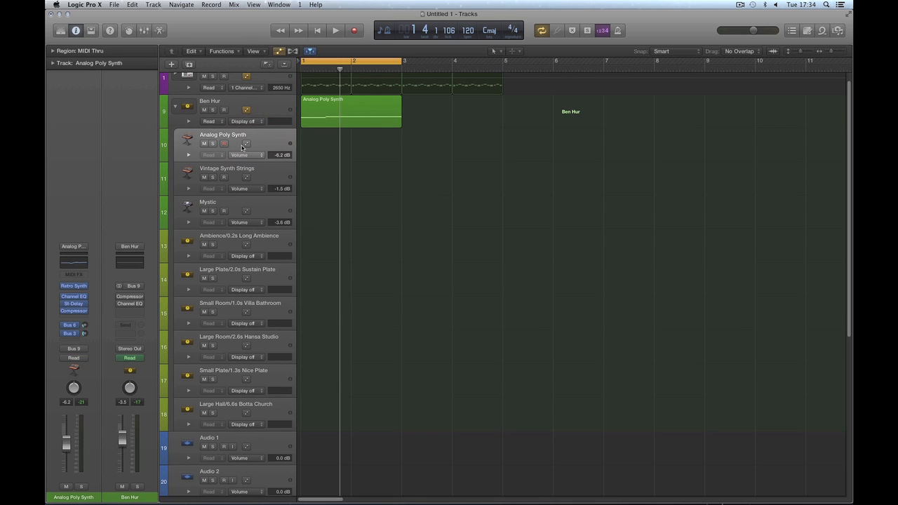
click(245, 143)
click(245, 177)
click(247, 211)
click(260, 179)
shift+click(260, 210)
shift+click(260, 146)
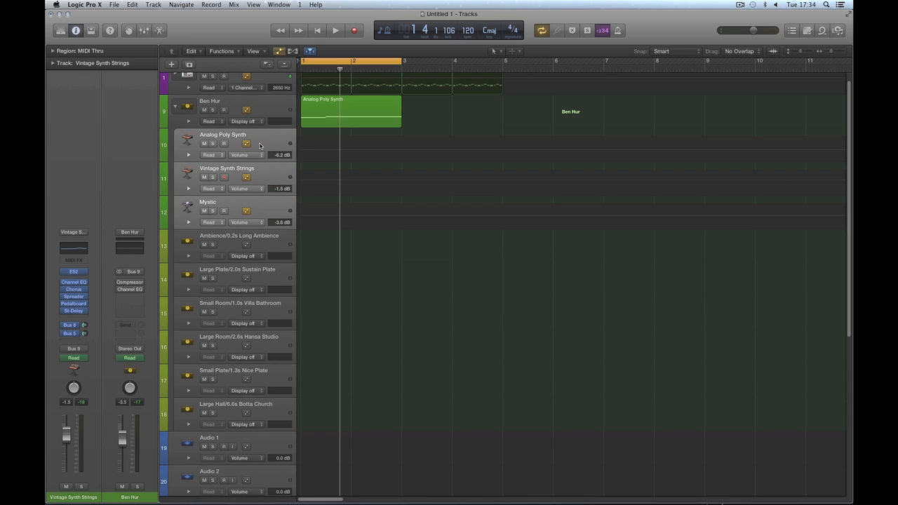
click(246, 210)
click(246, 176)
click(246, 144)
Step: Turn on automation Read for the six reverb tracks, Ambience through Large Hall
click(247, 245)
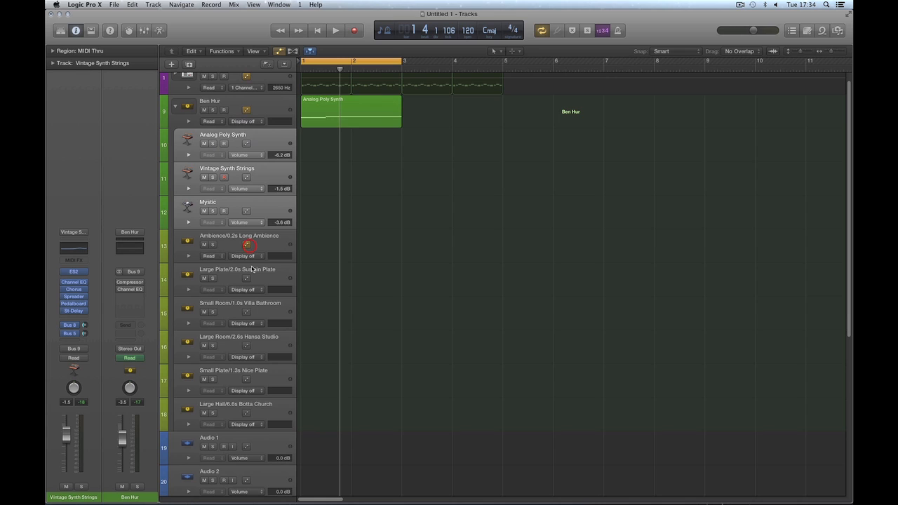
click(266, 245)
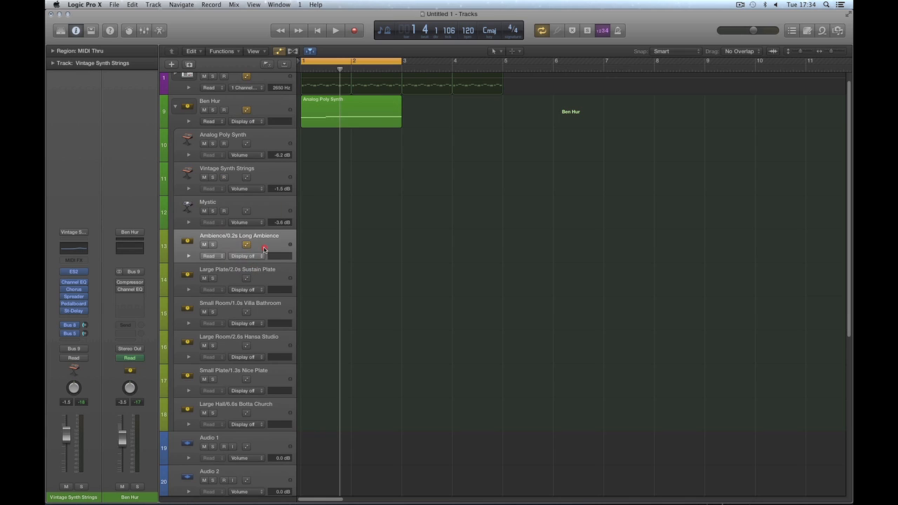
shift+click(272, 410)
click(247, 279)
click(245, 312)
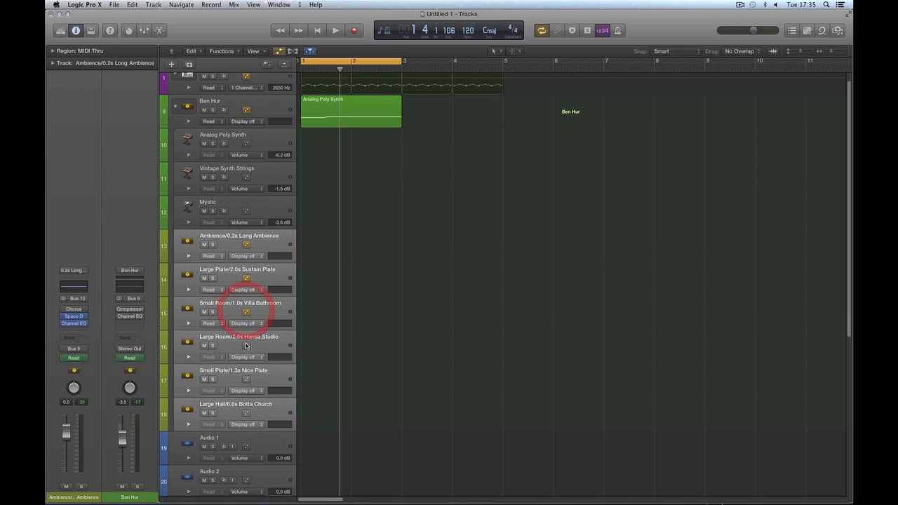
click(246, 345)
click(246, 378)
click(247, 413)
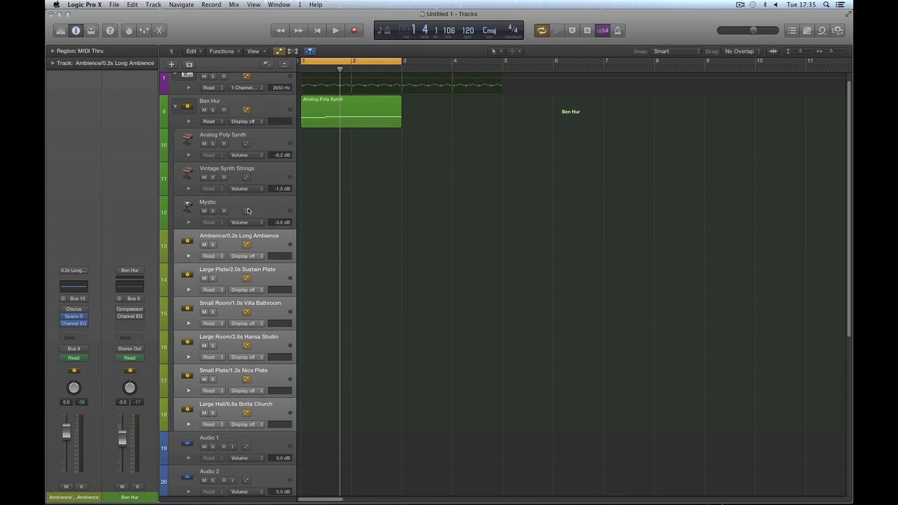
Step: Turn automation Read off again on the six reverb tracks, collapse the Ben Hur stack and open the mixer
click(250, 108)
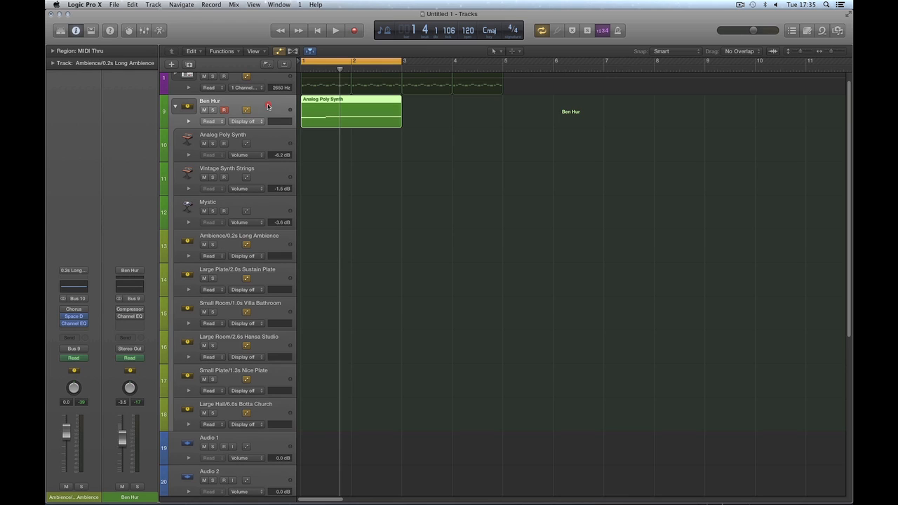
click(245, 244)
click(246, 278)
click(246, 312)
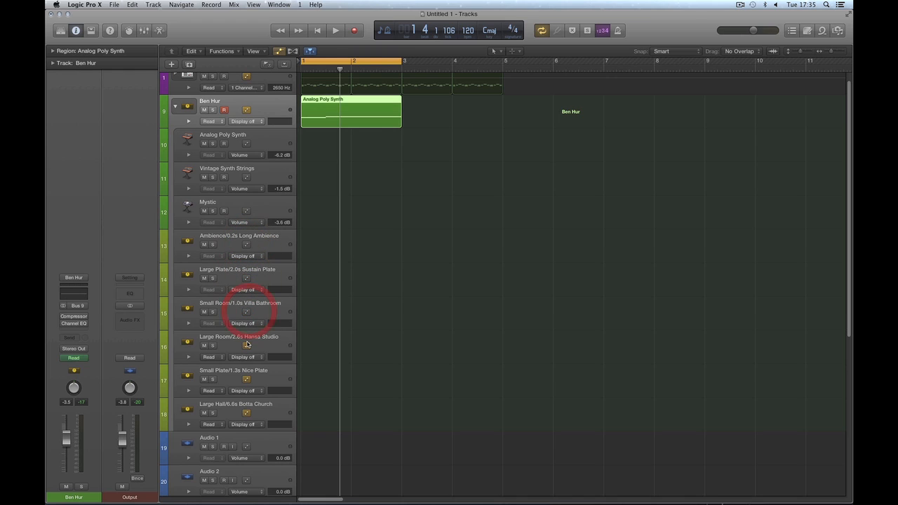
click(247, 344)
click(246, 379)
click(246, 413)
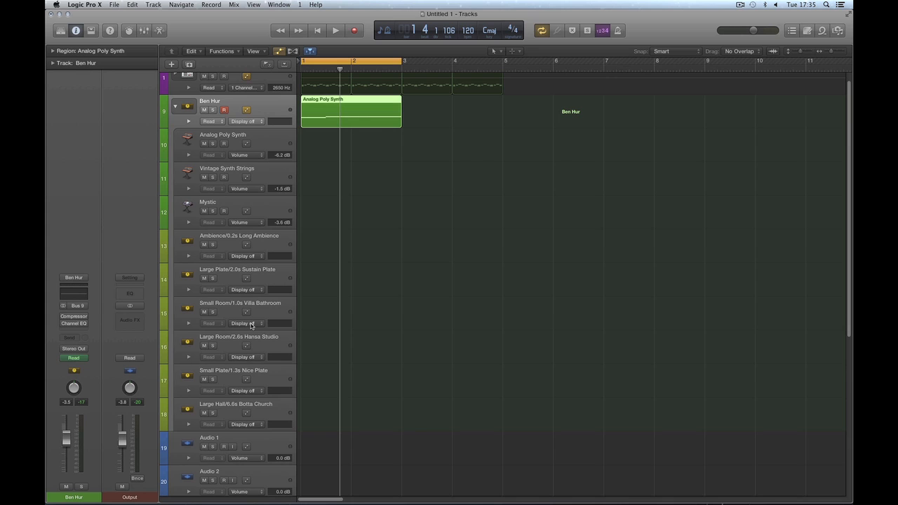
click(176, 104)
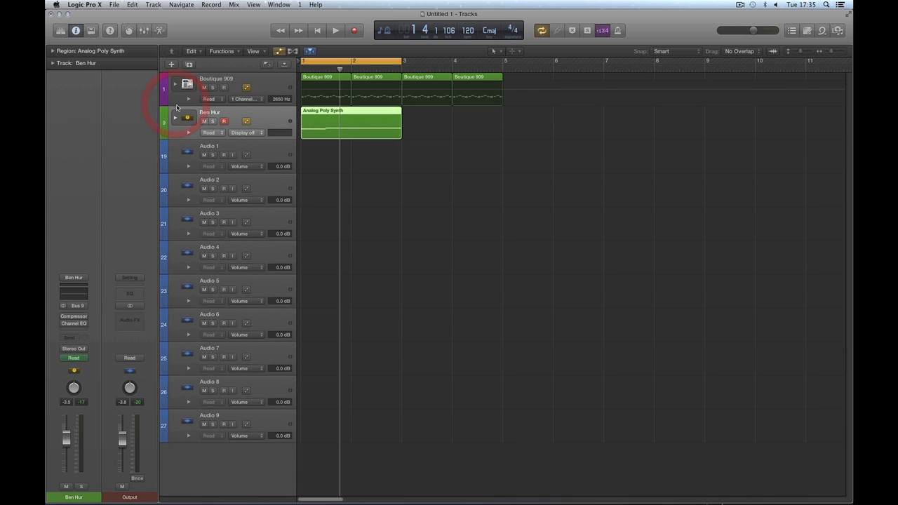
key(x)
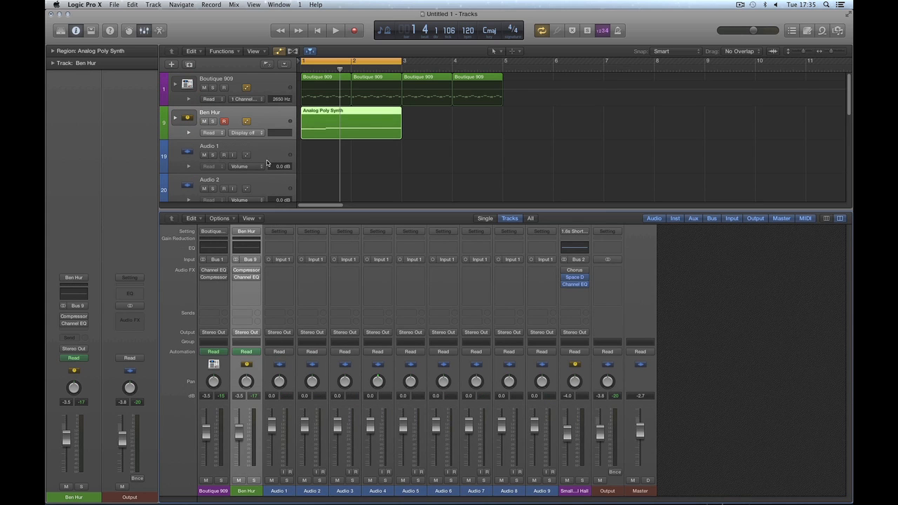
Step: Turn off Ben Hur's automation Read, hide automation and nudge its volume to -3.8 dB
click(245, 122)
click(278, 51)
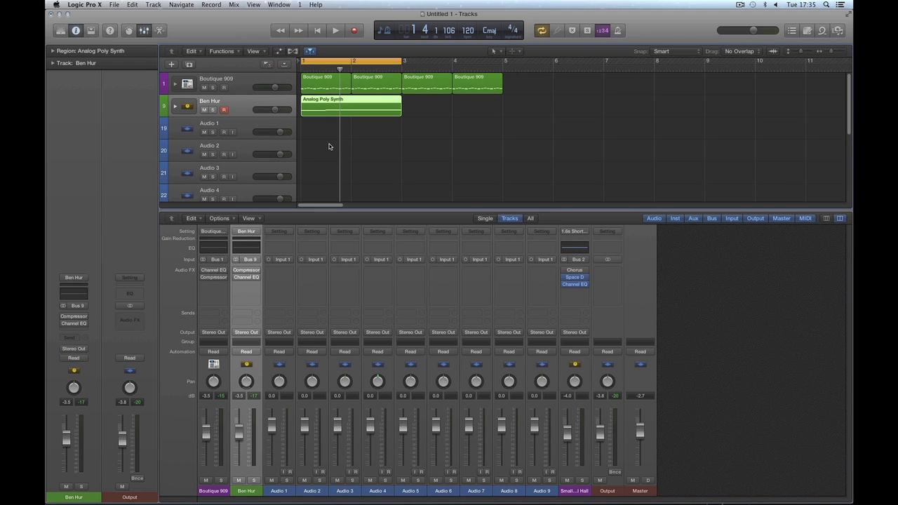
drag(239, 435, 246, 432)
key(space)
key(space)
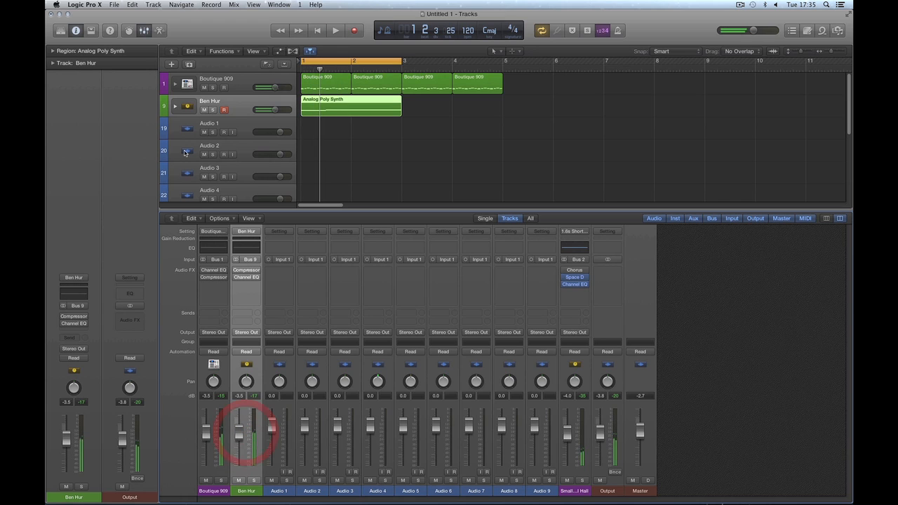
Step: Expand the Ben Hur stack and step through its strips from Analog Poly Synth to Large Hall
click(176, 107)
click(290, 484)
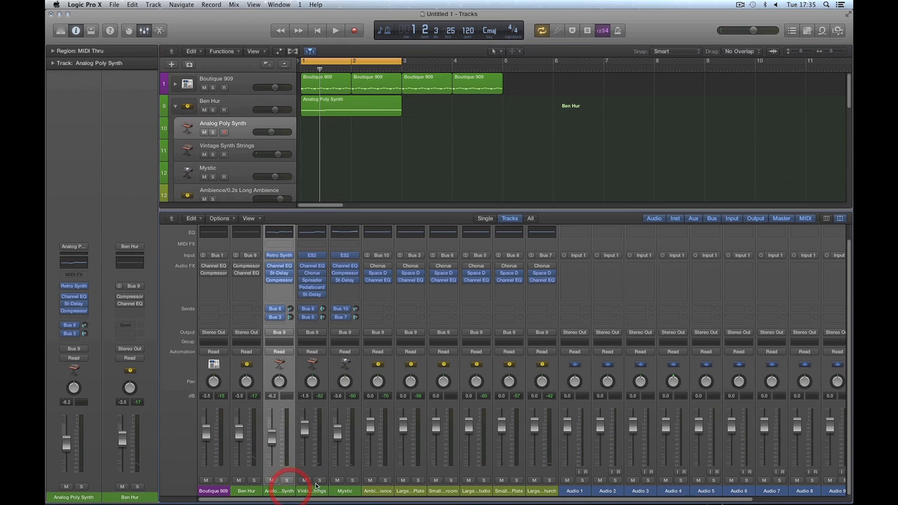
click(344, 491)
click(377, 491)
click(411, 491)
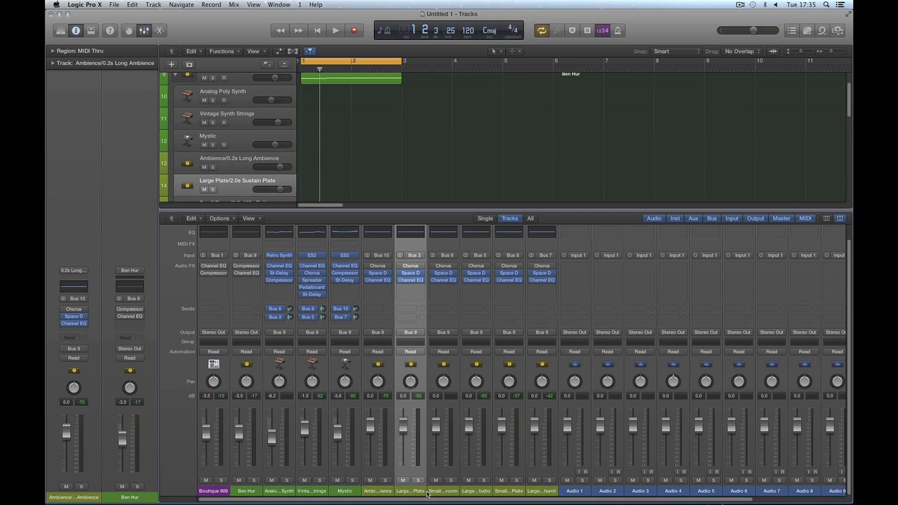
click(443, 492)
click(475, 491)
click(509, 491)
click(540, 492)
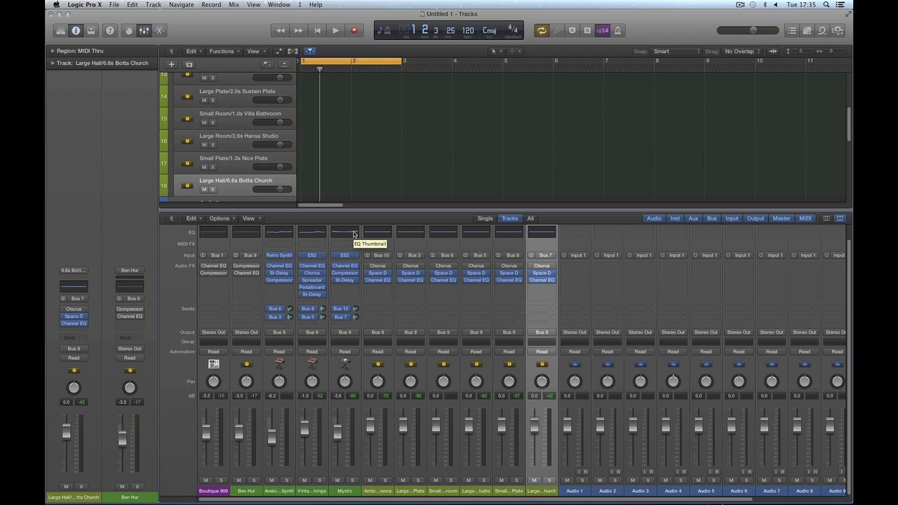
Step: Select the reverb aux strips from Large Hall back to Ambience, then scroll tracks to the top
click(378, 147)
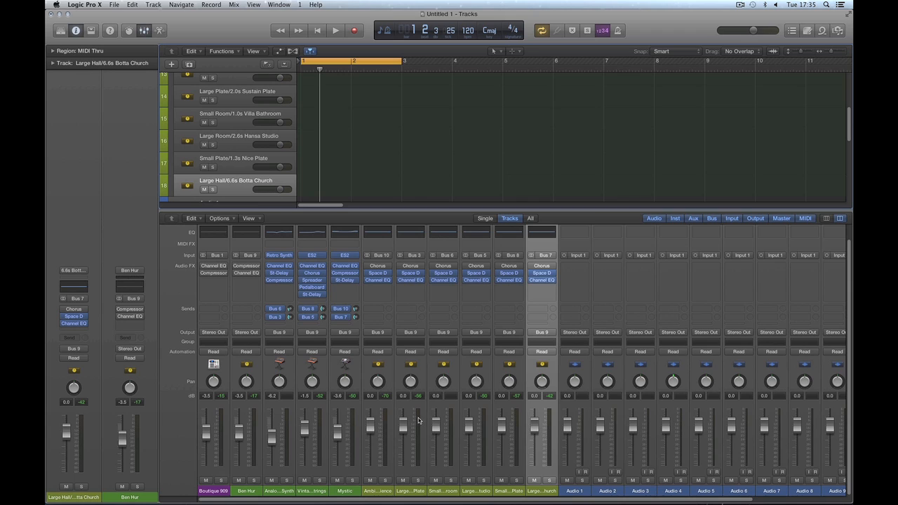
click(516, 494)
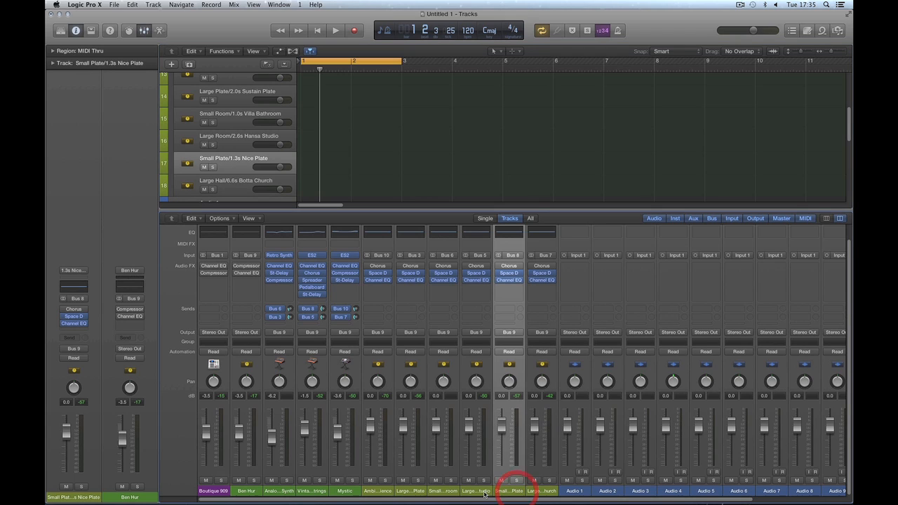
shift+click(536, 492)
drag(474, 493, 376, 497)
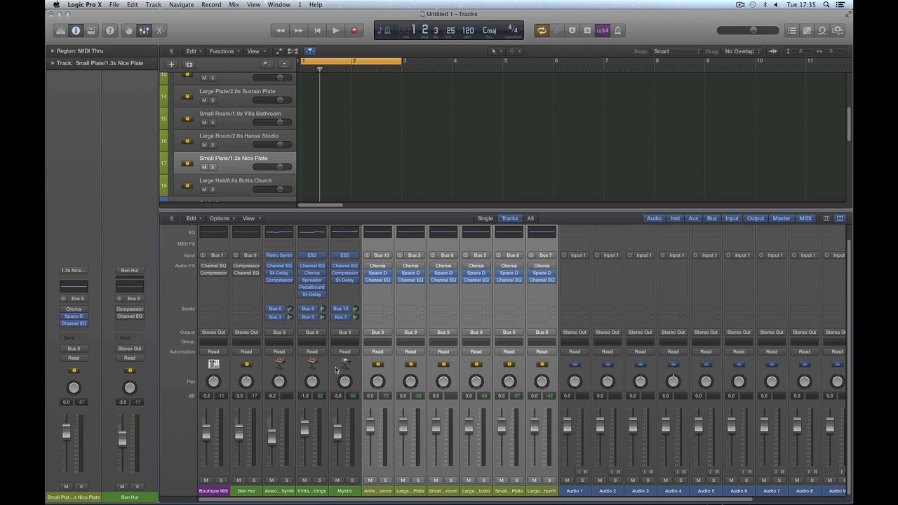
scroll(453, 500, right, 5)
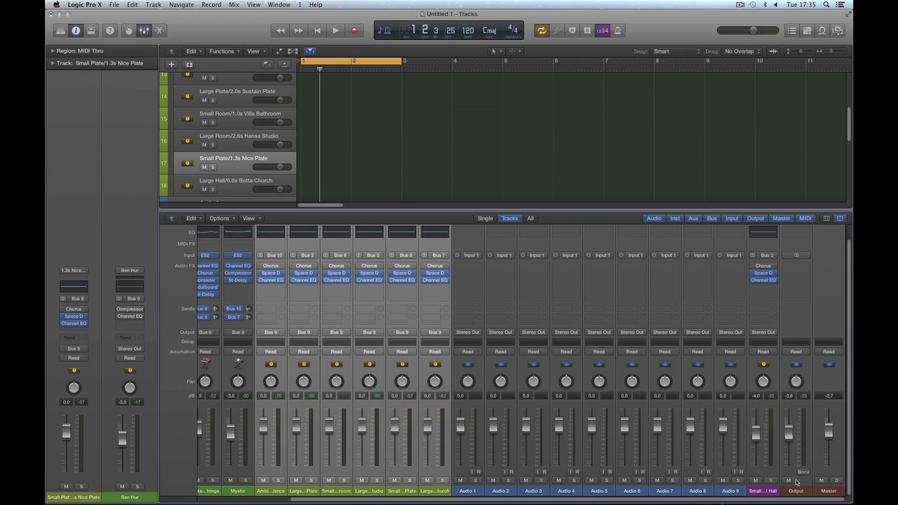
scroll(653, 501, left, 5)
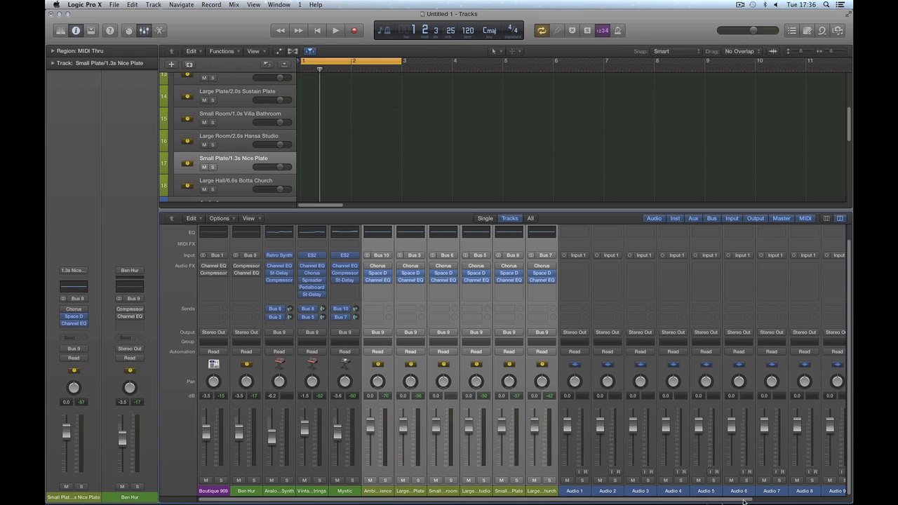
scroll(744, 501, right, 5)
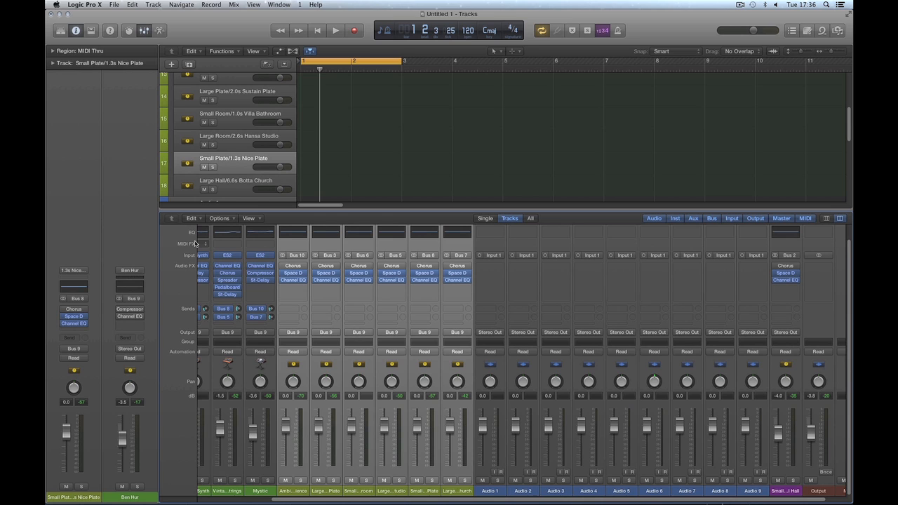
mouse_move(291, 499)
click(228, 498)
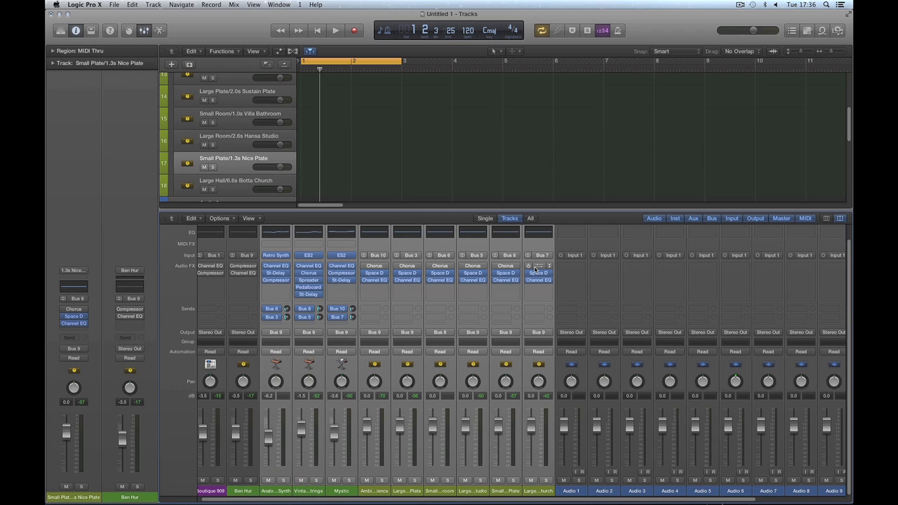
drag(849, 130, 850, 85)
Step: Move the Analog Poly Synth region to bar 5, right after the Boutique 909 regions
click(396, 137)
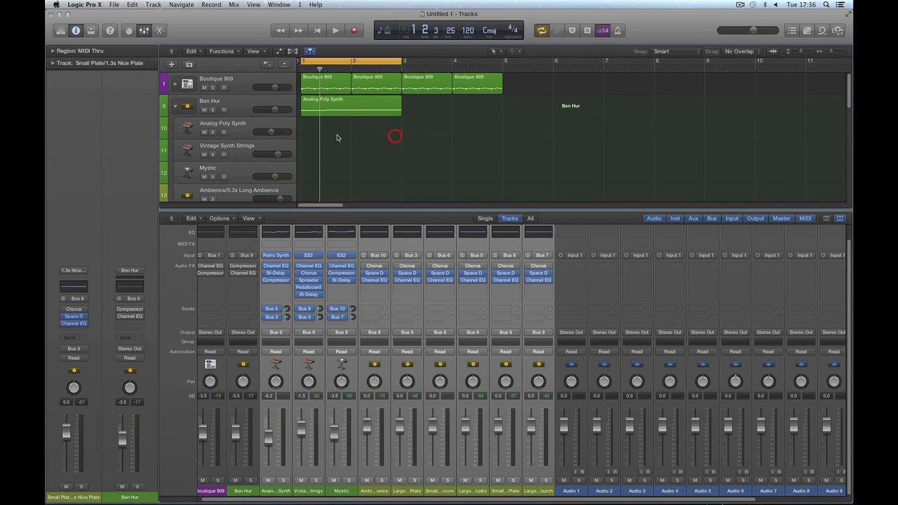
drag(334, 105, 536, 86)
click(456, 117)
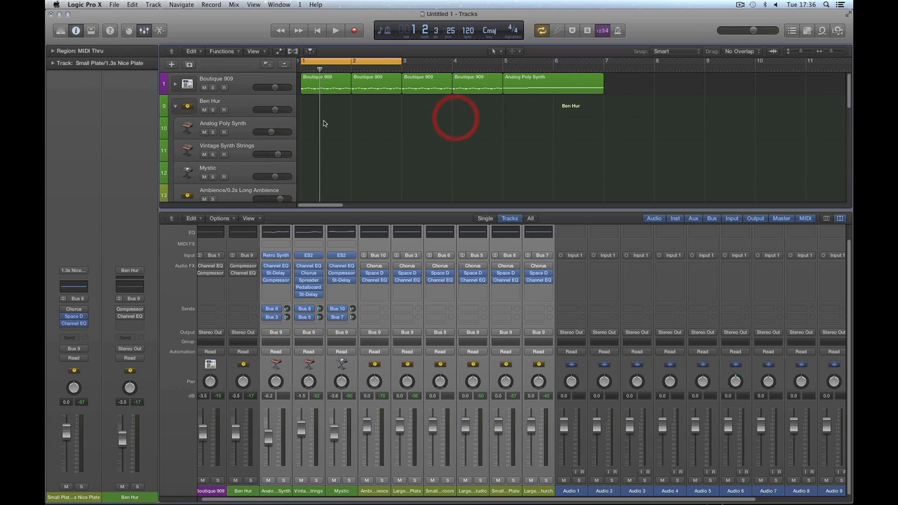
Step: Collapse the Ben Hur track stack so Audio 1–4 sit directly beneath it
click(174, 109)
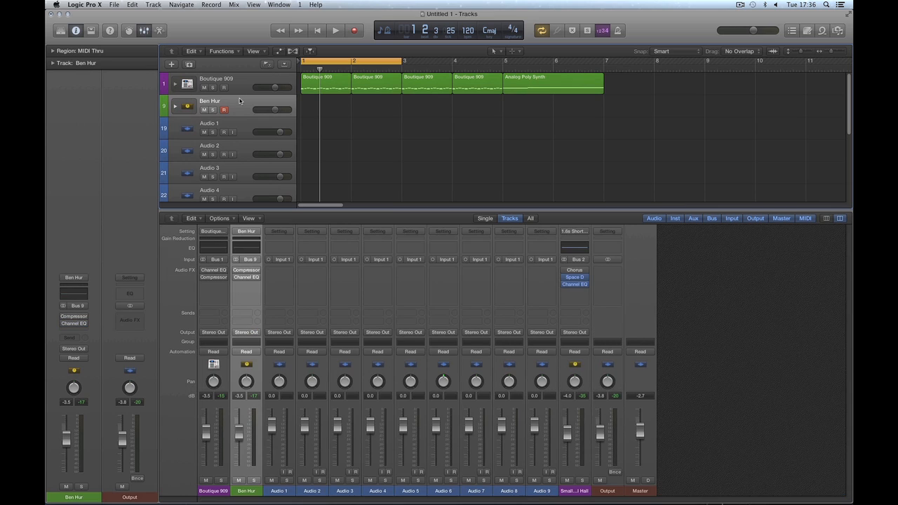
click(175, 106)
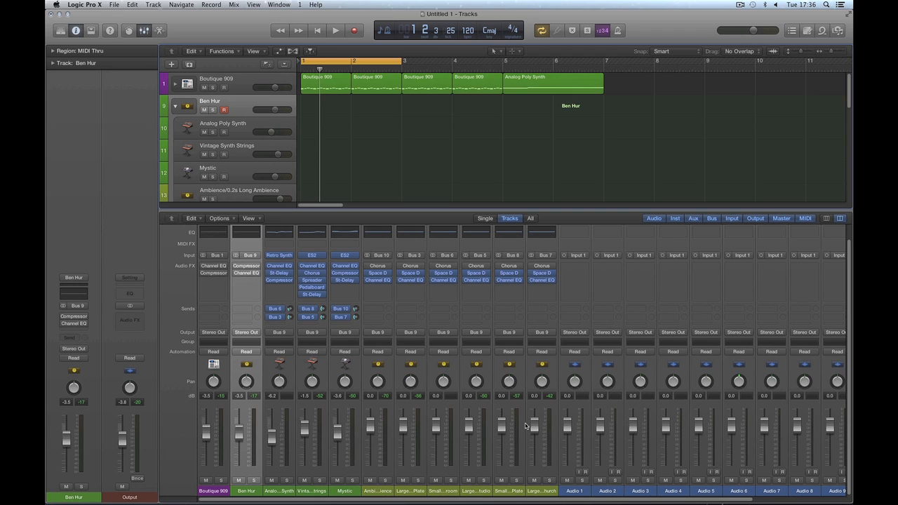
click(174, 106)
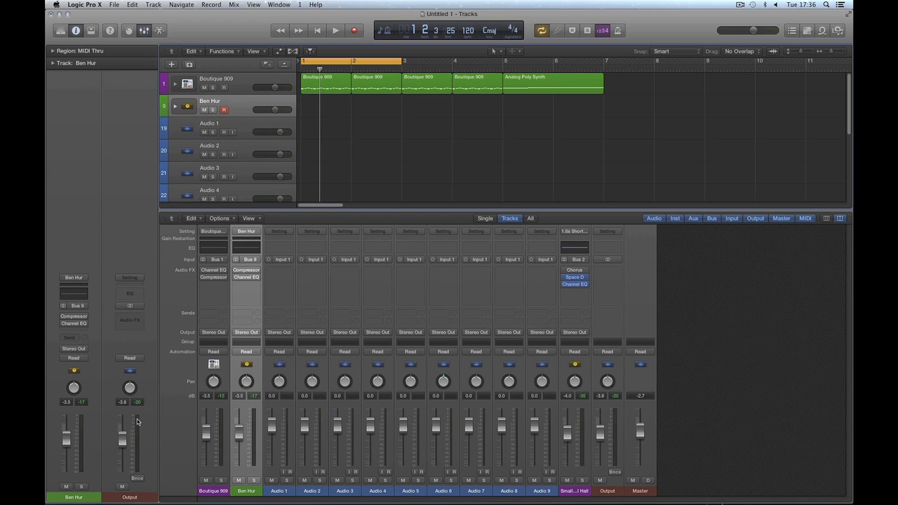
Step: Save the Ben Hur stack from the Library as the patch 'Ben Hur fx'
click(61, 30)
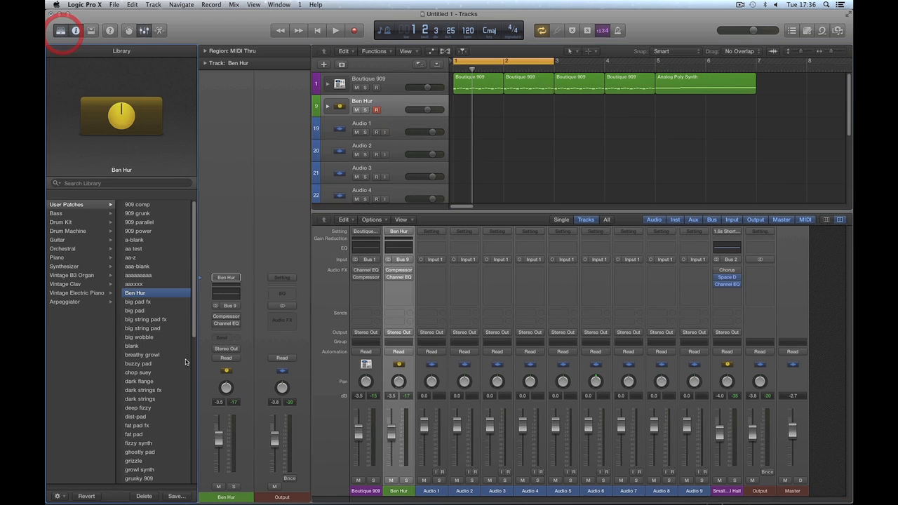
click(175, 496)
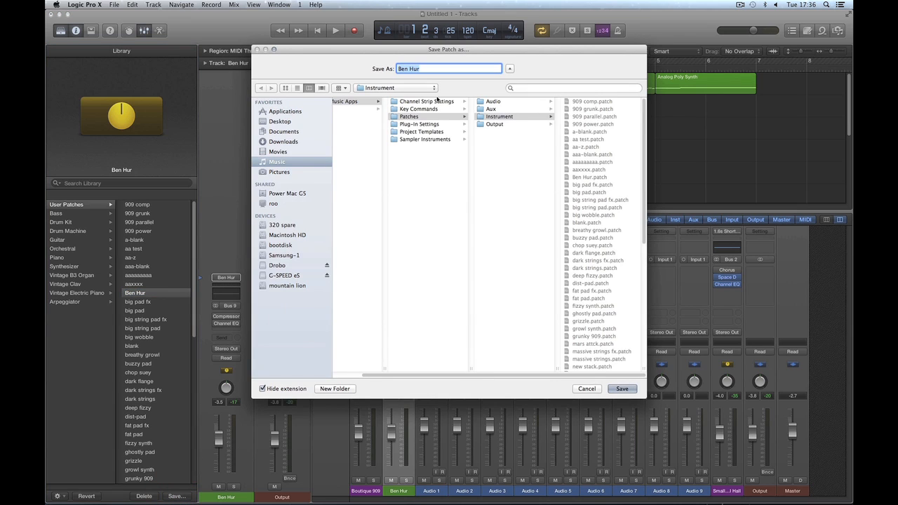
click(427, 70)
text(fx)
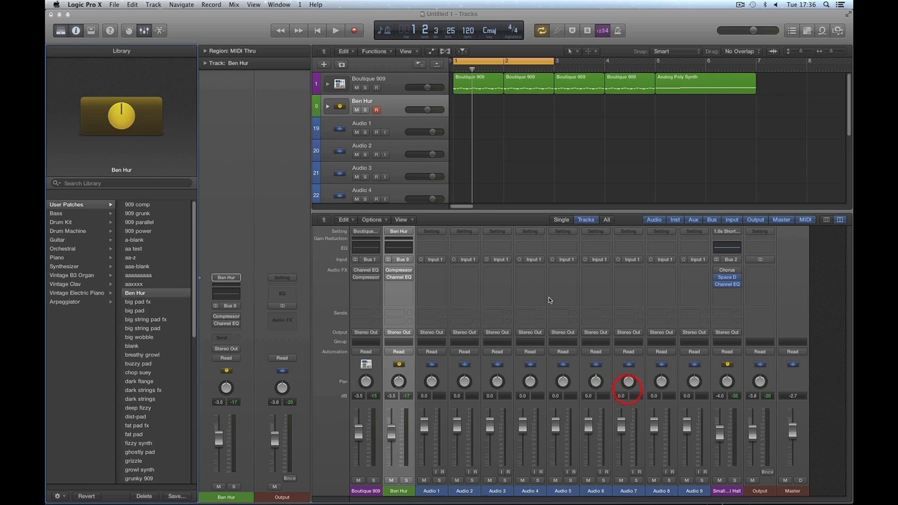
click(622, 388)
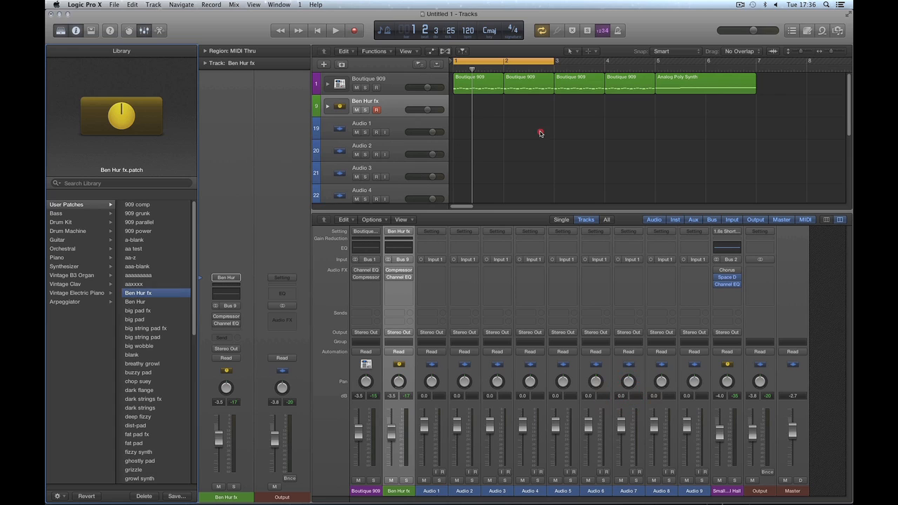
Step: Delete the Ben Hur fx track and its leftover reverb aux channel strips
click(539, 133)
click(384, 110)
key(super+BackSpace)
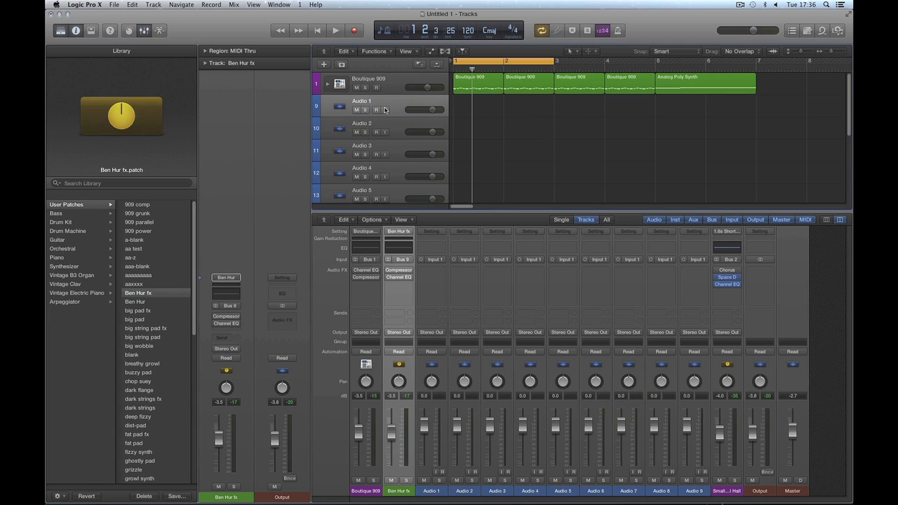
click(59, 28)
drag(574, 490, 741, 491)
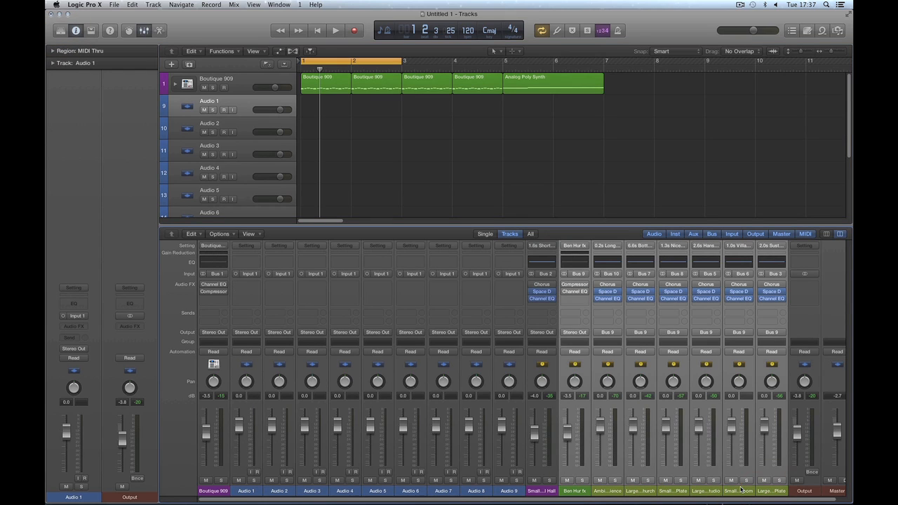
key(Delete)
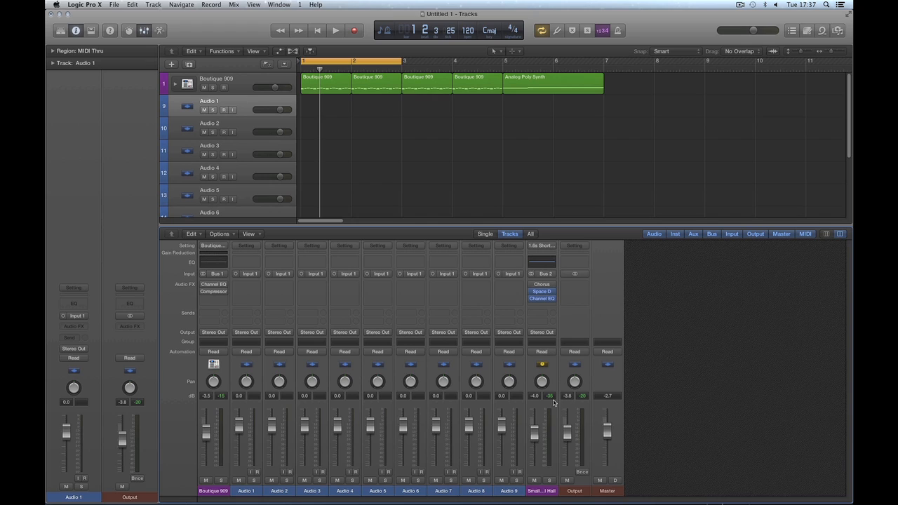
Step: Select the Audio 1 through Master channel strips, then bring up the New Track options
click(236, 88)
click(246, 491)
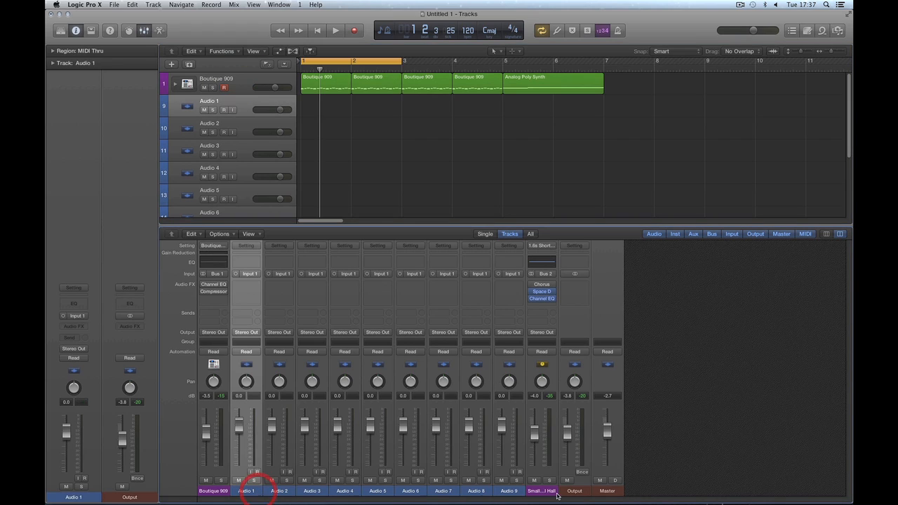
shift+click(509, 491)
click(540, 493)
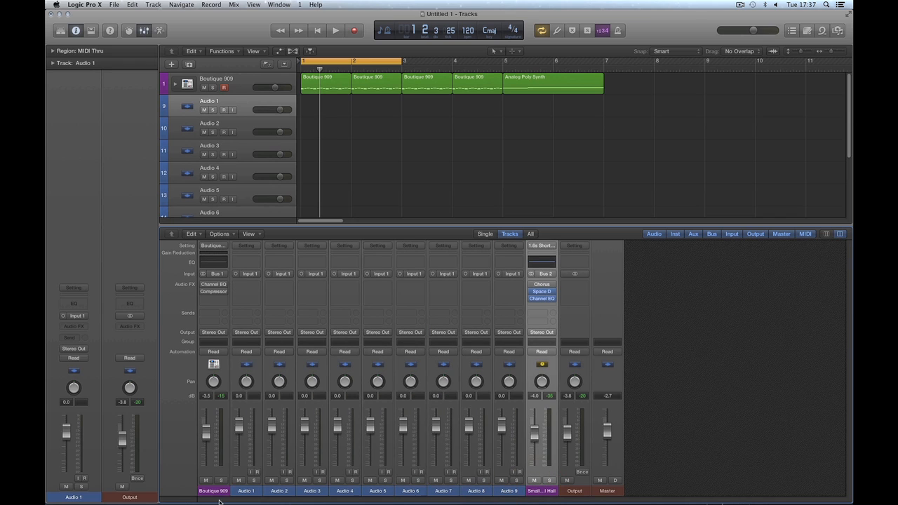
click(576, 491)
click(605, 490)
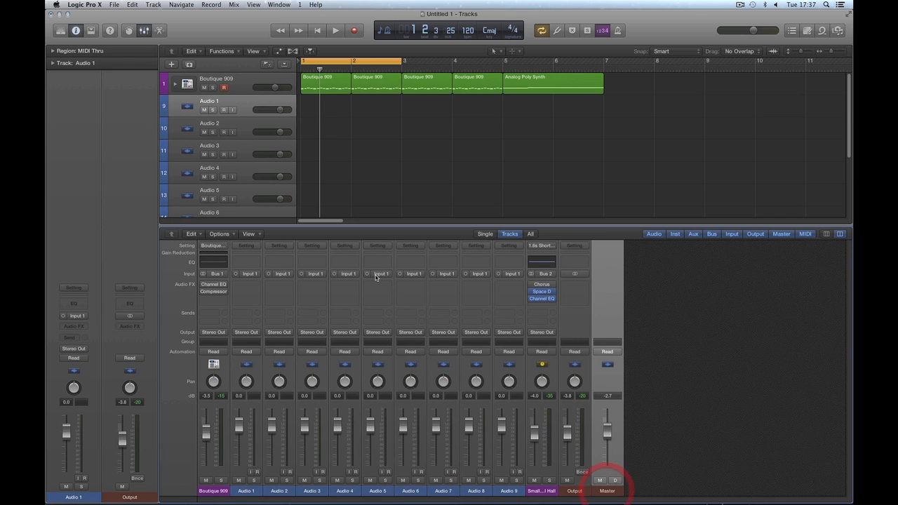
click(445, 159)
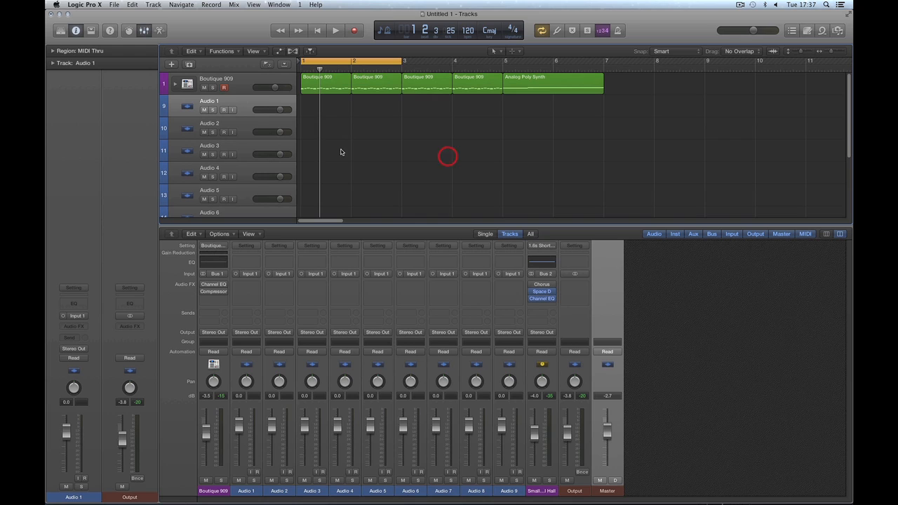
click(172, 64)
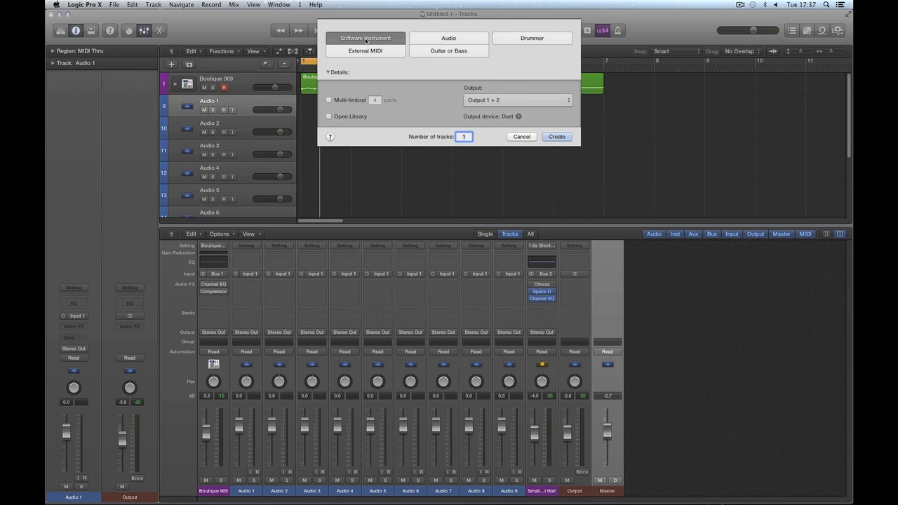
Step: Create a software instrument track under Boutique 909 and load the Ben Hur fx user patch onto it
click(555, 137)
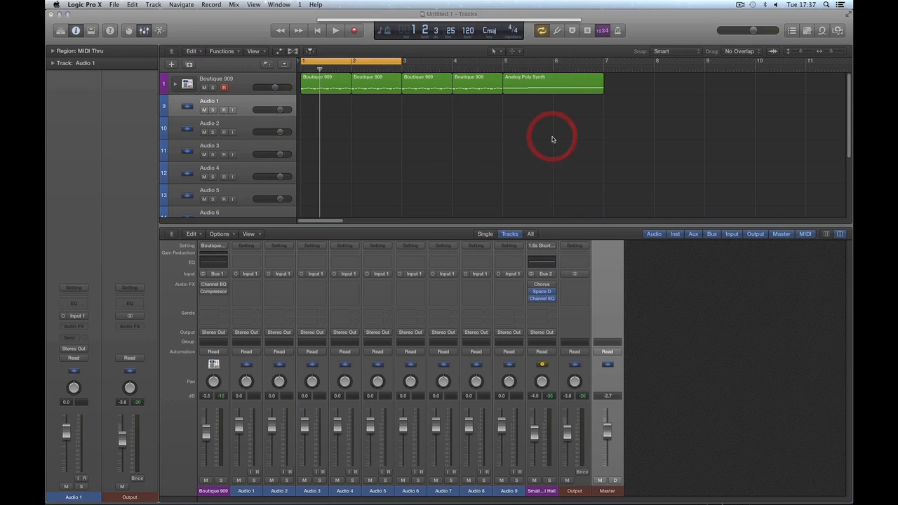
drag(226, 122, 231, 103)
click(61, 30)
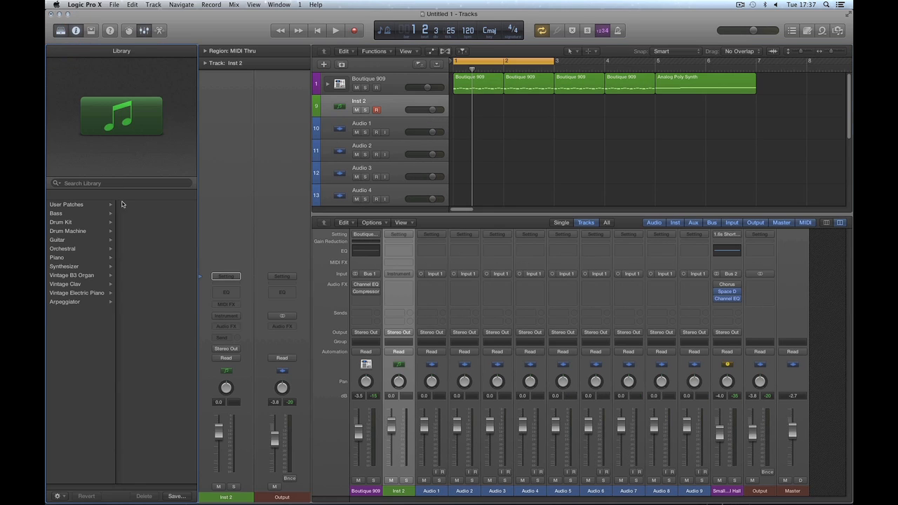
click(81, 204)
scroll(192, 225, down, 2)
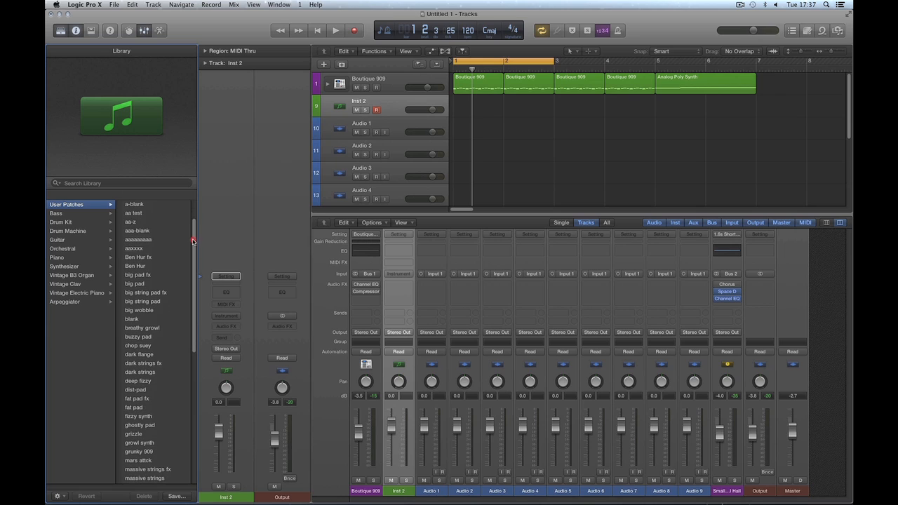
click(141, 256)
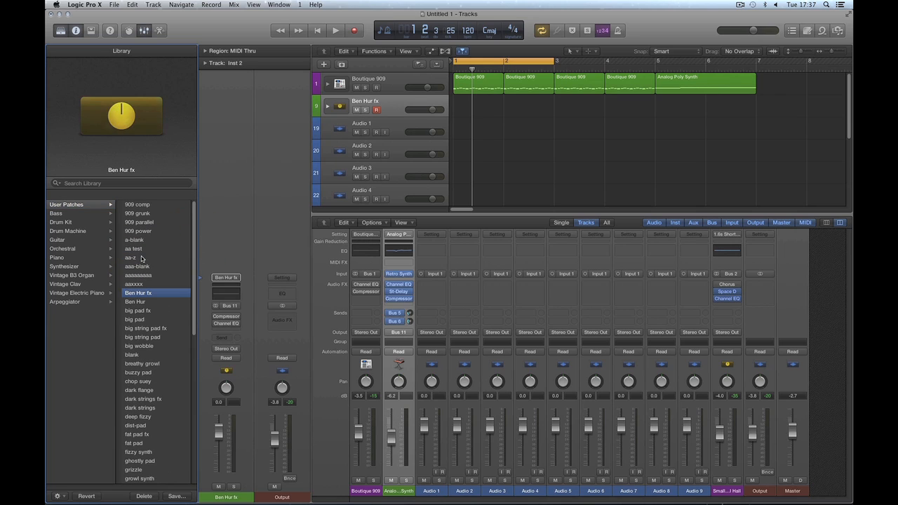
click(61, 30)
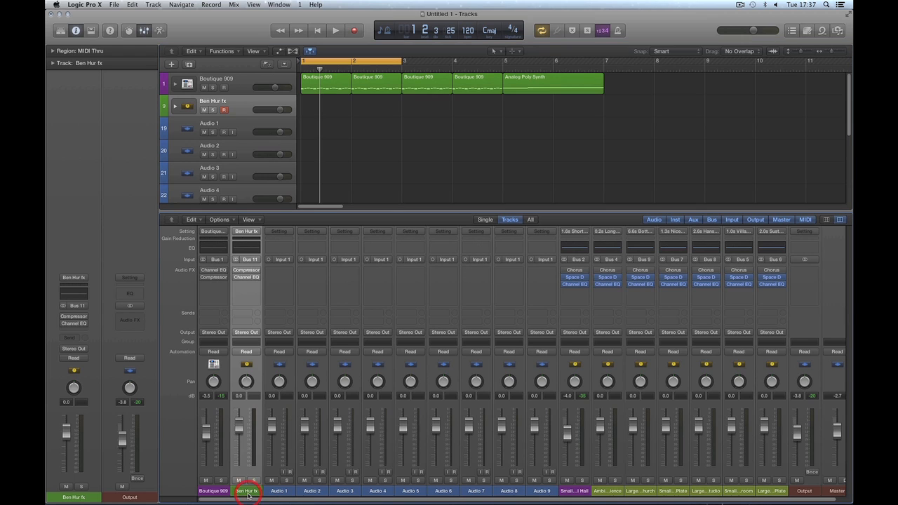
Step: Expand the Ben Hur fx stack and select its synth and reverb channel strips in the mixer
click(175, 106)
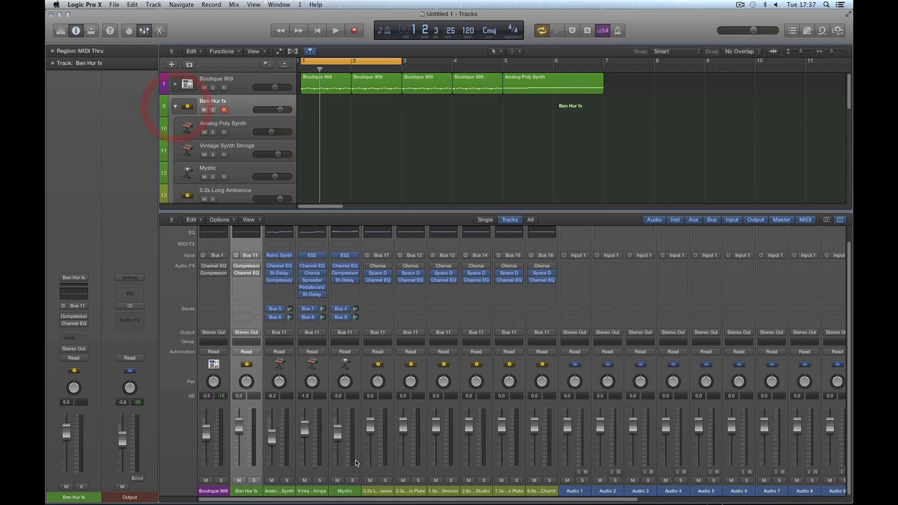
drag(293, 494, 543, 494)
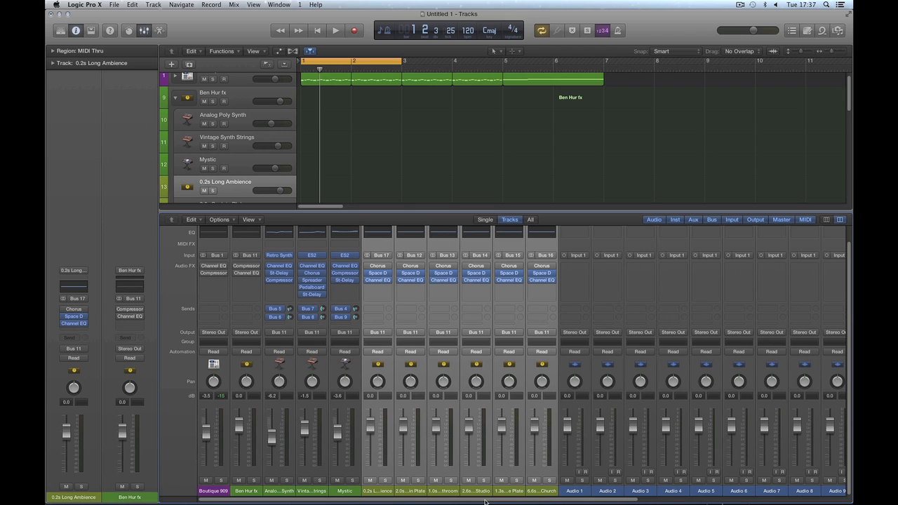
drag(485, 500, 801, 495)
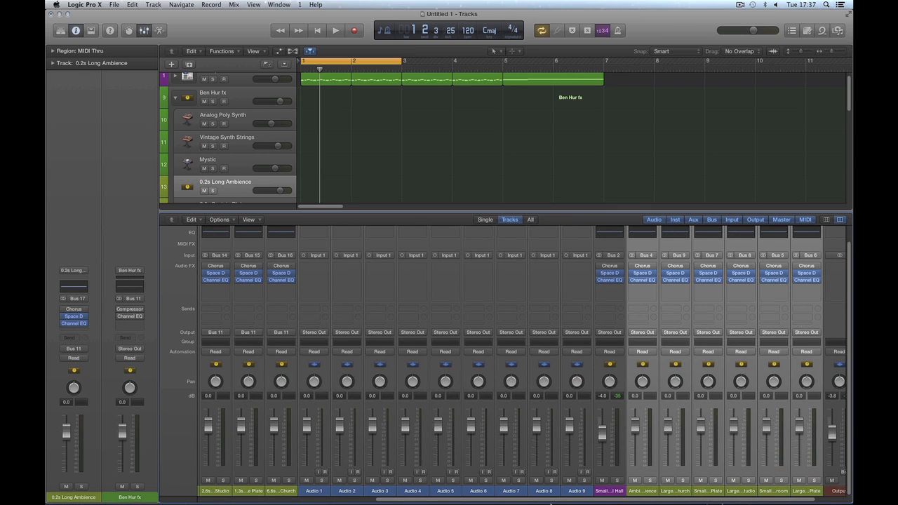
drag(534, 501, 356, 500)
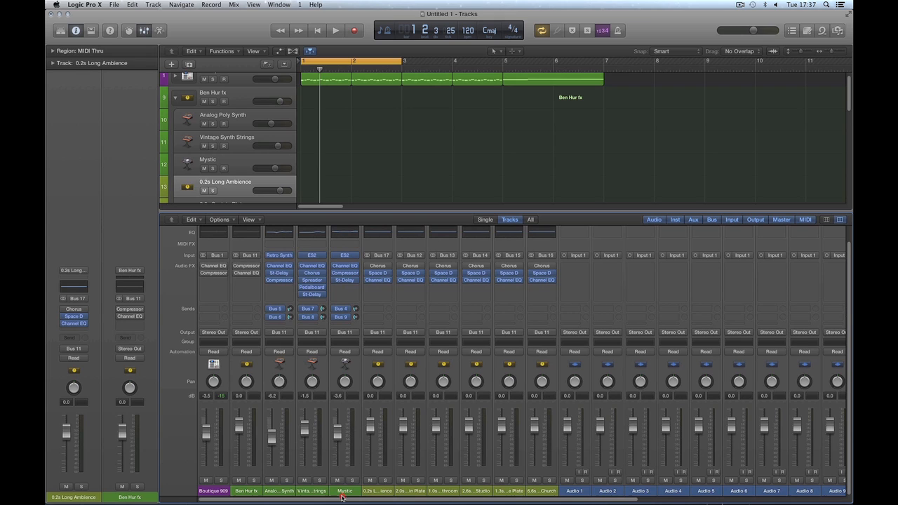
click(288, 491)
click(314, 491)
click(344, 491)
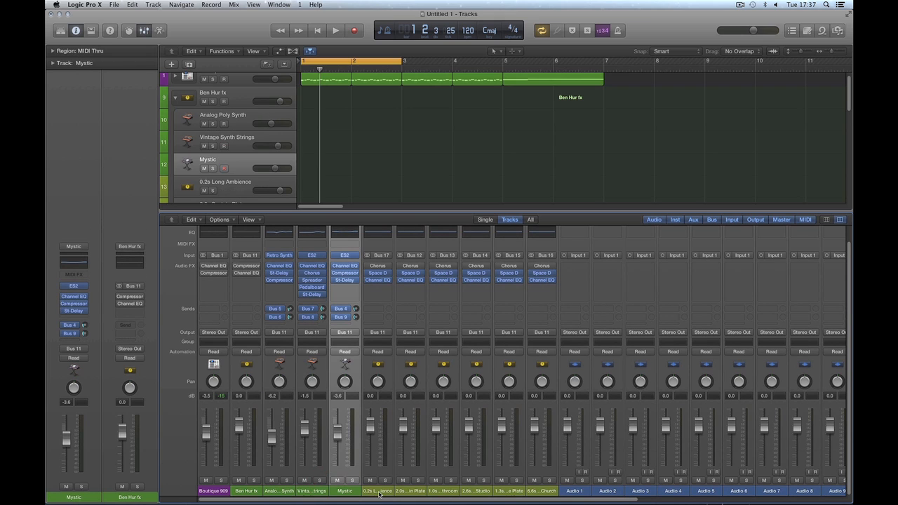
click(377, 490)
shift+click(526, 492)
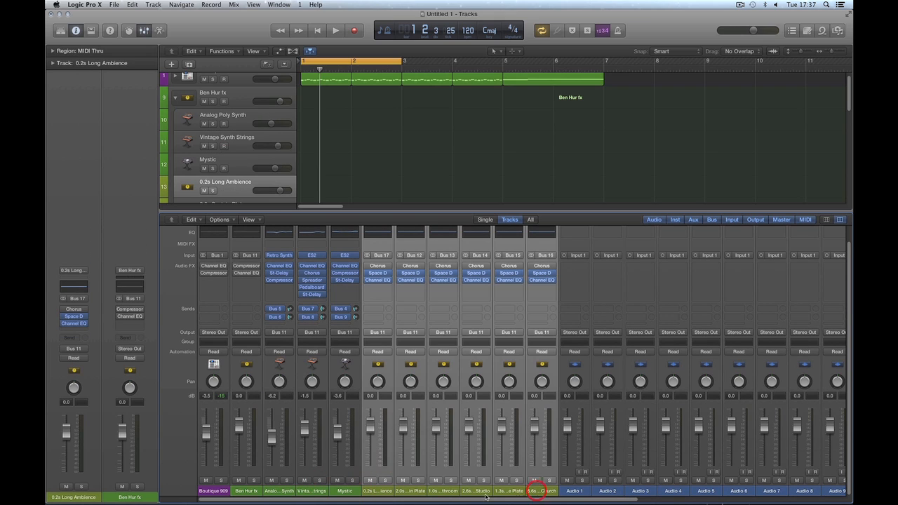
Step: Select the three synth channels, then the Ambience through Large Plate aux strips
click(287, 489)
shift+click(312, 490)
shift+click(347, 491)
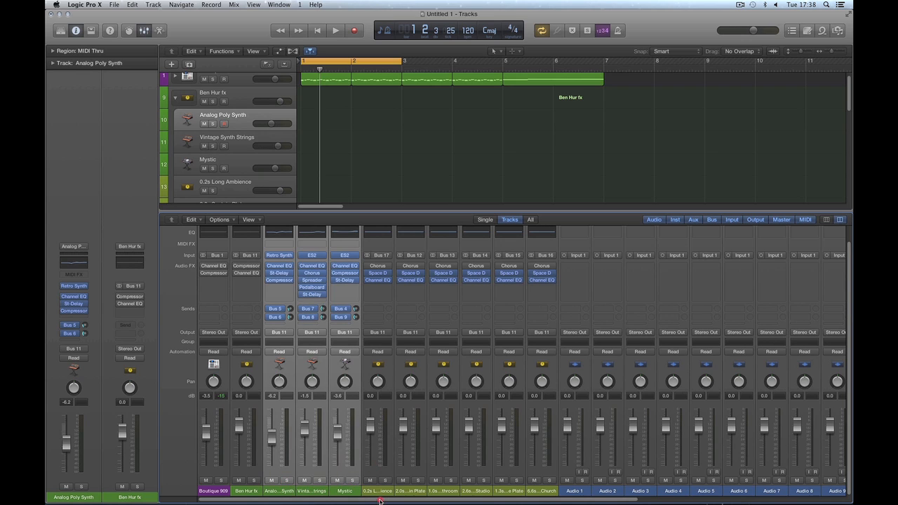
drag(379, 500, 583, 501)
click(600, 491)
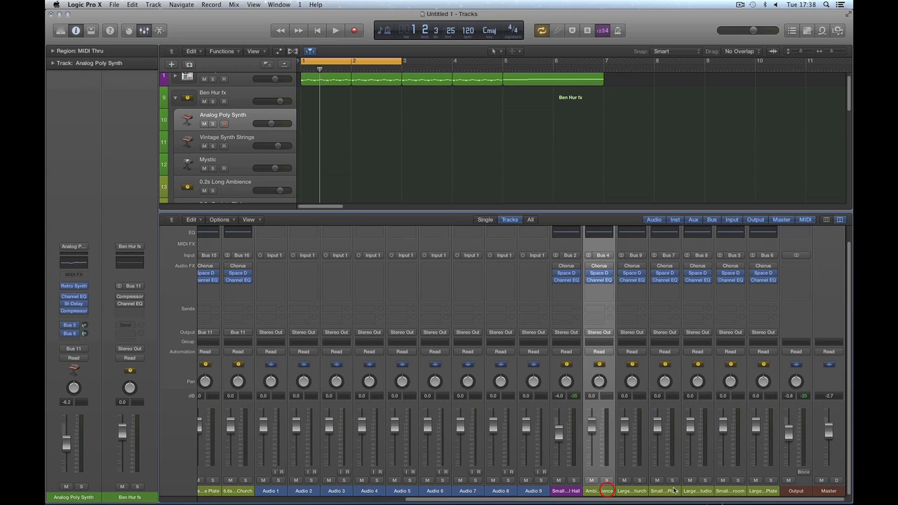
shift+click(761, 491)
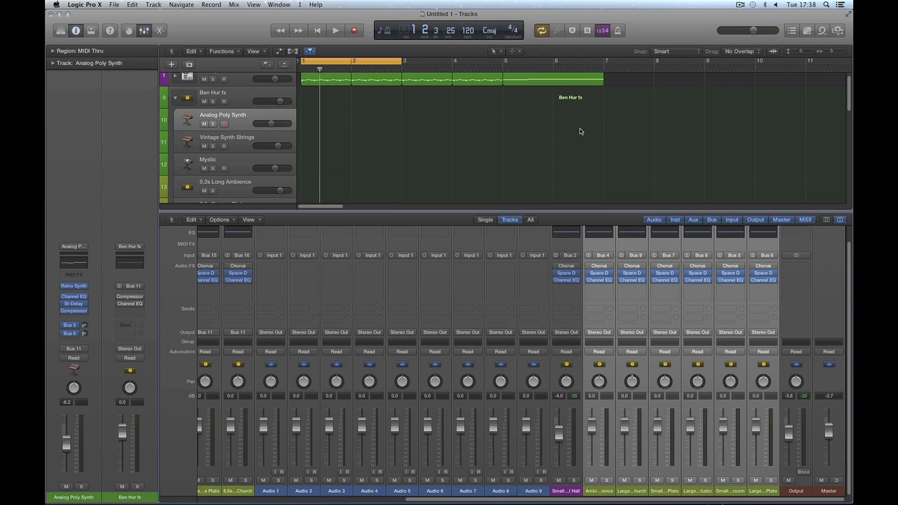
Step: Move the Analog Poly Synth region to bar 1 of Ben Hur fx and audition it
drag(553, 81, 352, 106)
key(space)
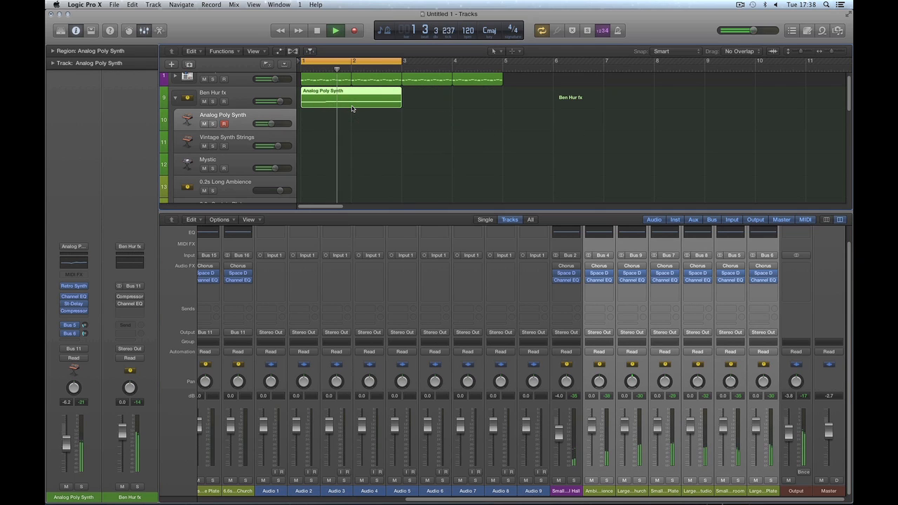
key(space)
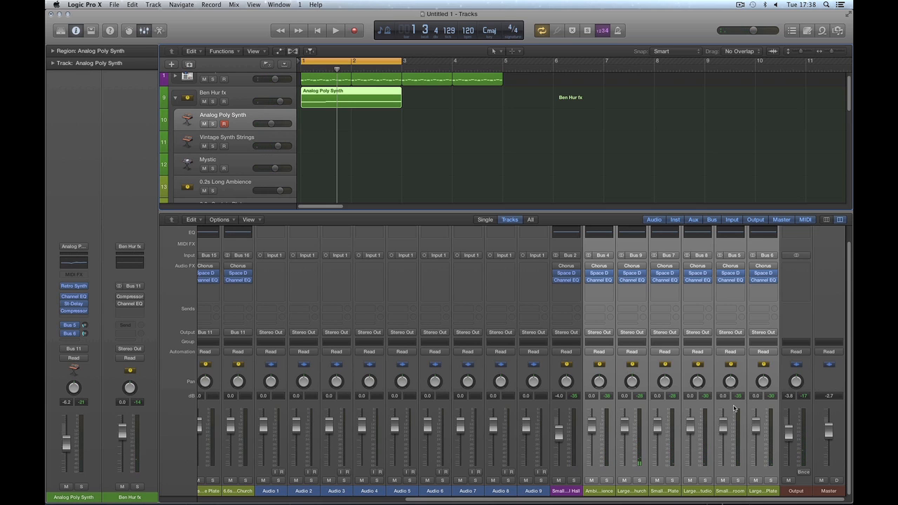
Step: Inspect the stack's reverb strips and the old Ambience–Large Plate auxes, then collapse and re-expand Ben Hur fx
drag(489, 500, 341, 500)
click(309, 489)
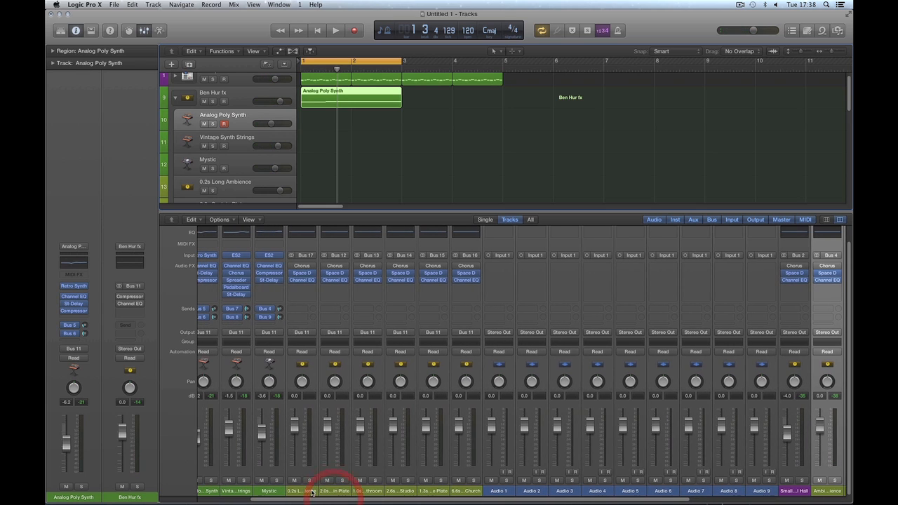
shift+click(466, 490)
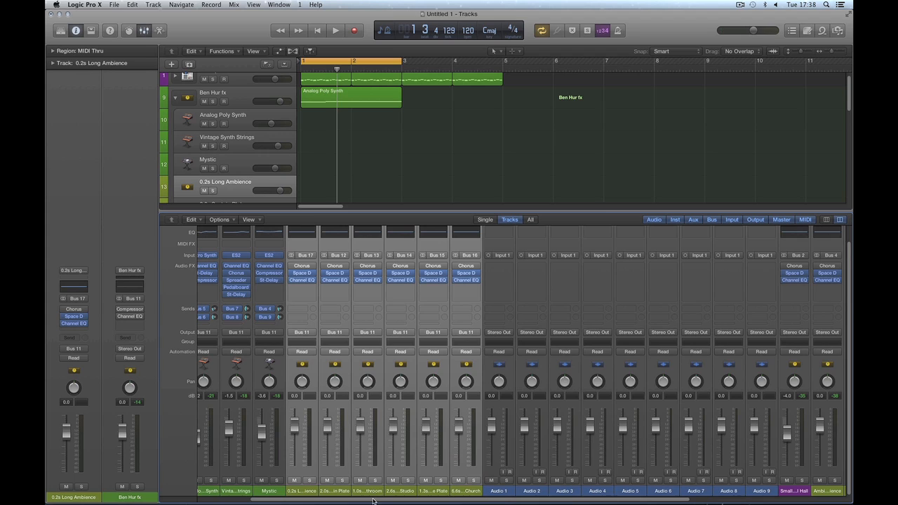
drag(373, 501, 293, 501)
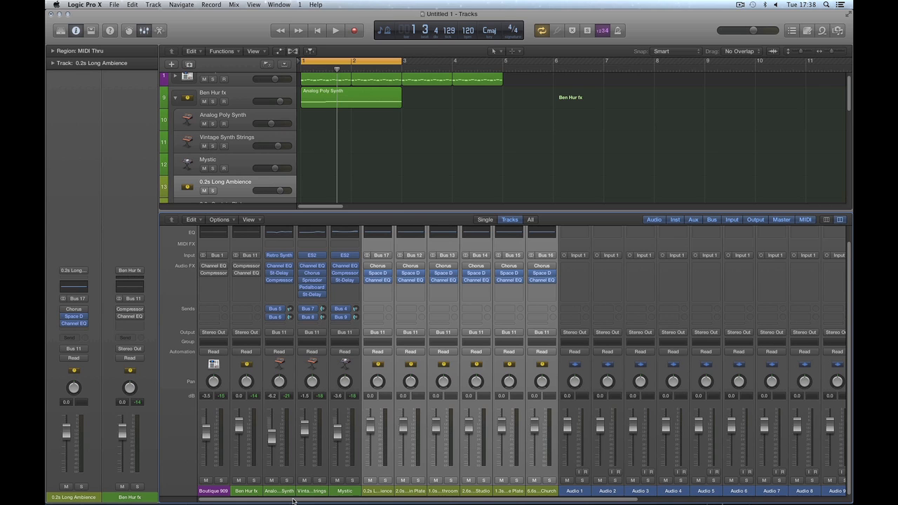
drag(463, 502, 667, 503)
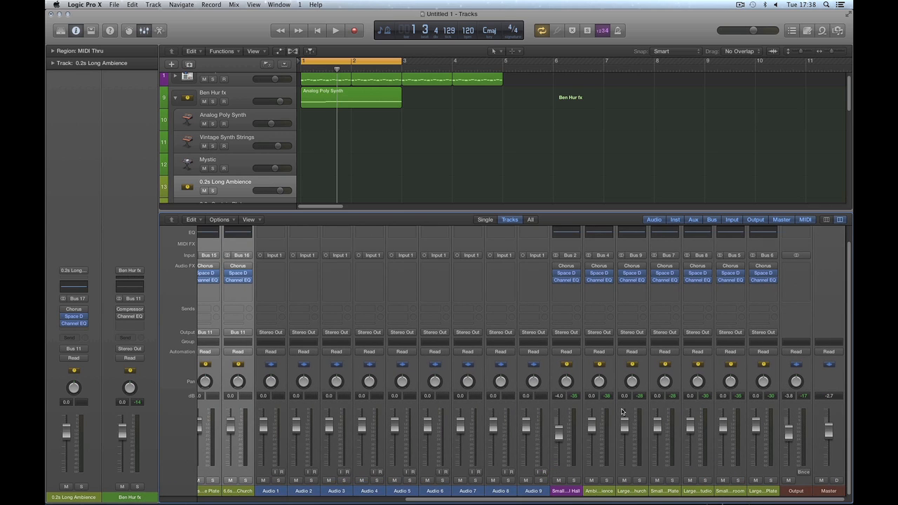
click(603, 484)
shift+click(757, 482)
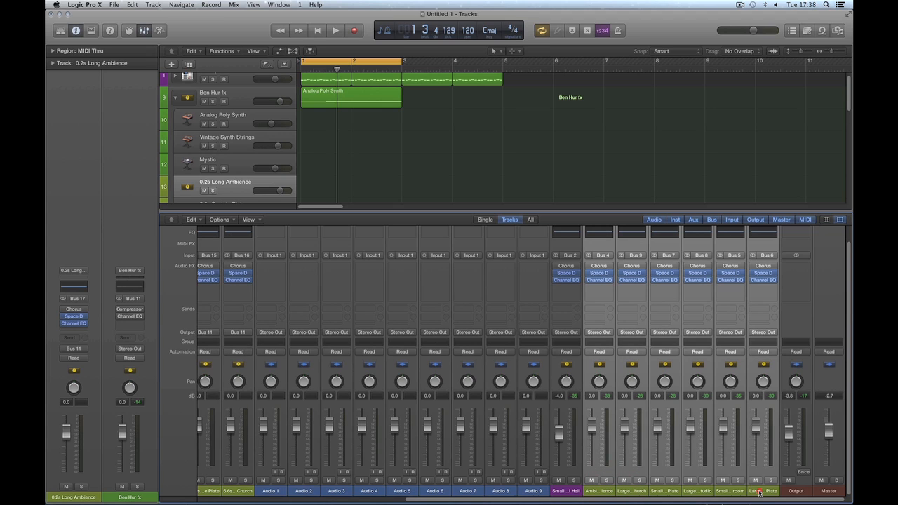
right_click(701, 474)
click(461, 181)
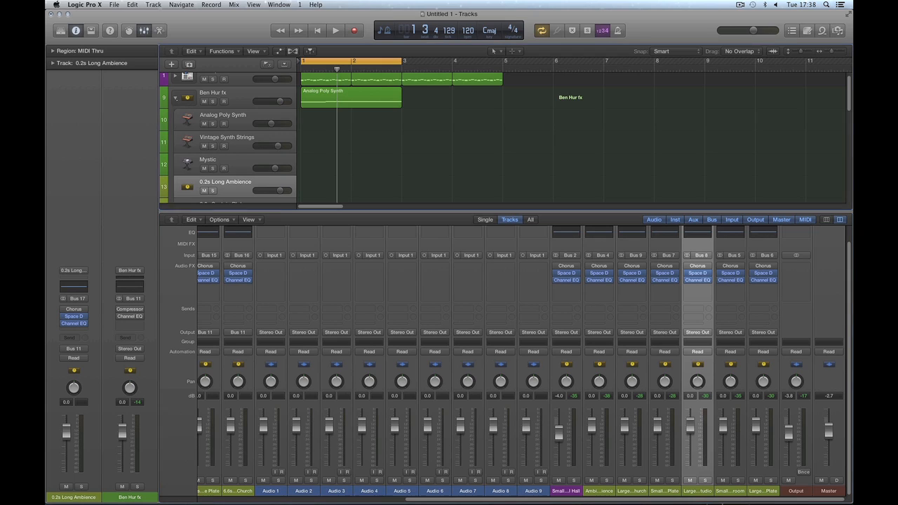
click(176, 98)
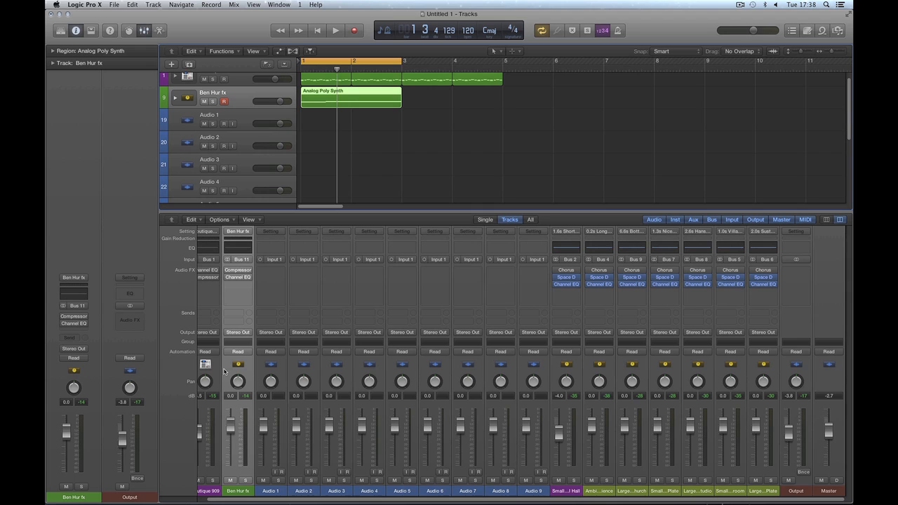
click(174, 99)
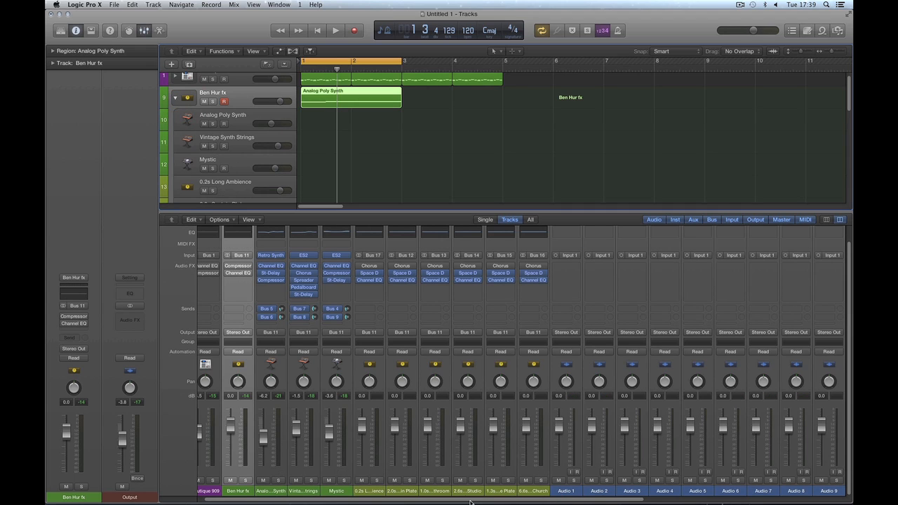
Step: Delete the old Ambience and Large Church aux strips, confirming with Delete anyway
drag(471, 500, 666, 500)
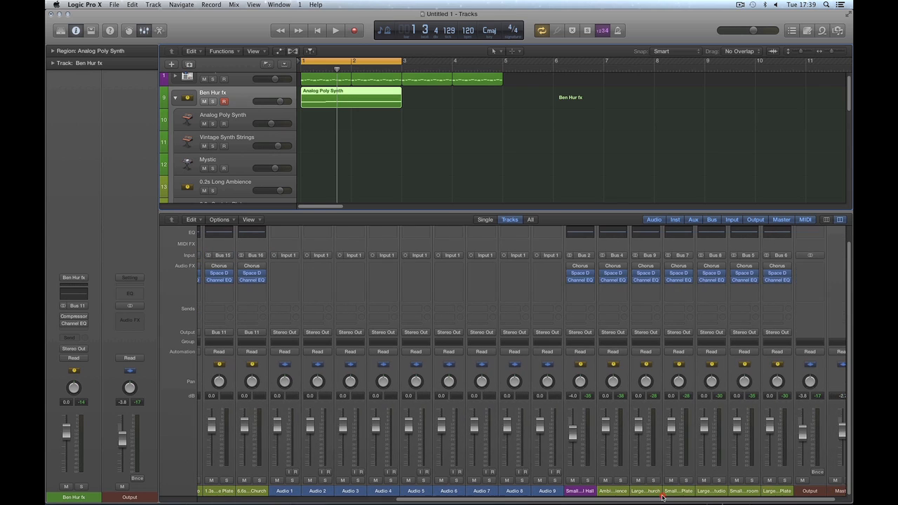
click(616, 491)
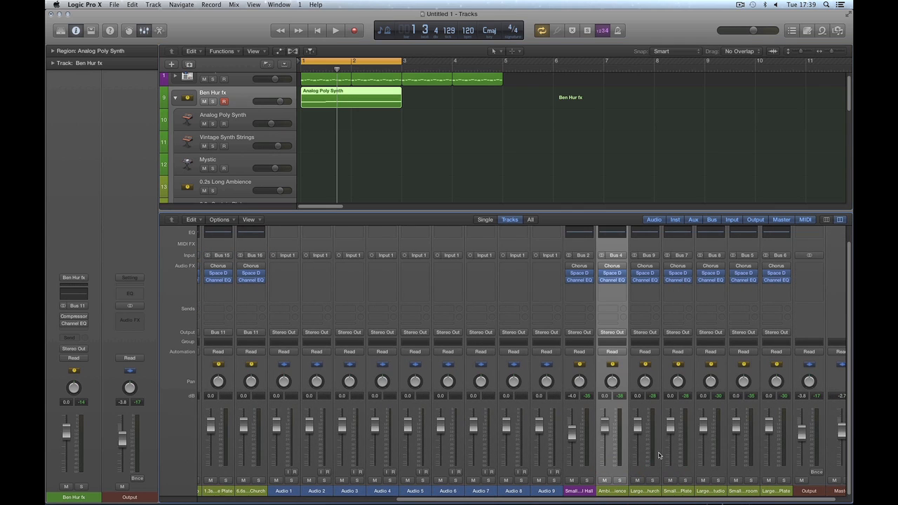
click(647, 493)
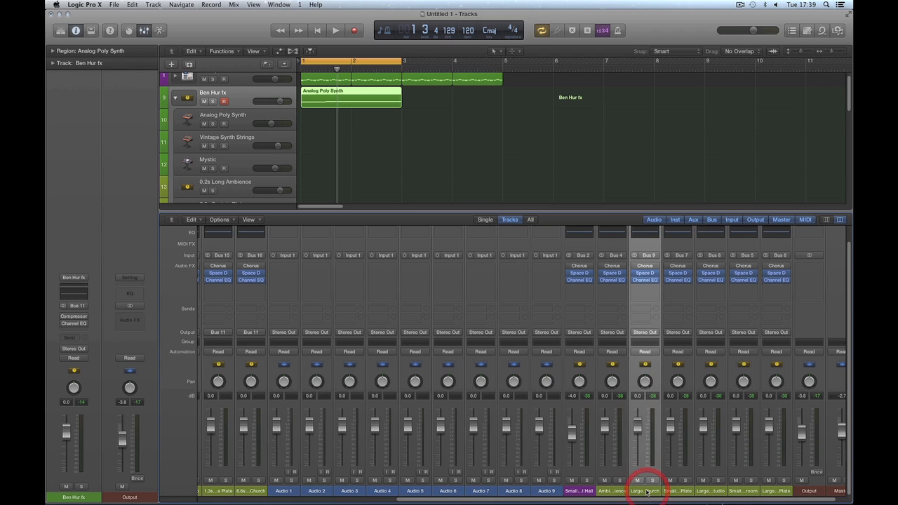
drag(616, 492, 775, 495)
drag(692, 500, 714, 494)
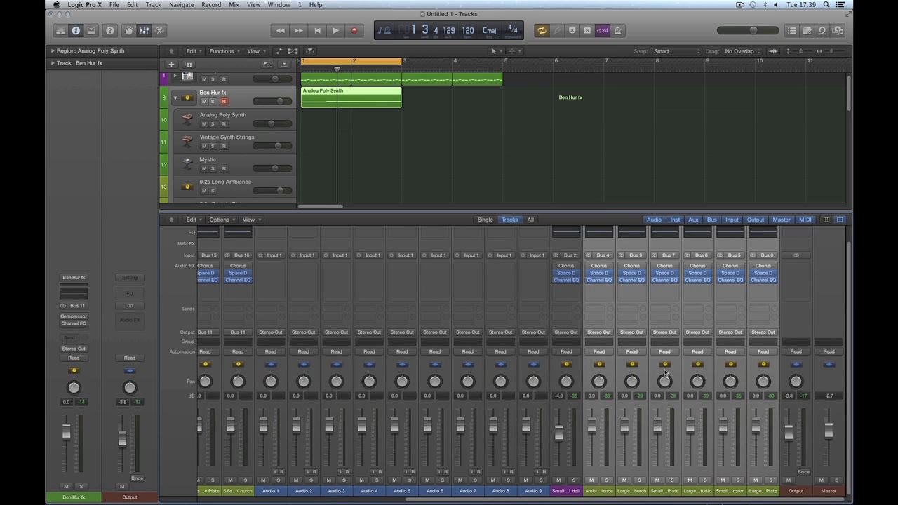
key(Delete)
click(444, 170)
drag(566, 498, 344, 495)
click(284, 493)
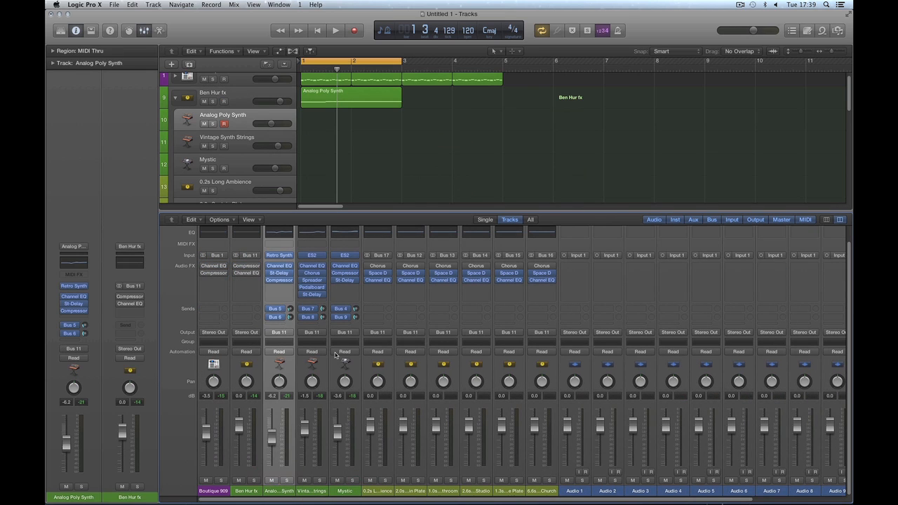
Step: Route Analog Poly Synth's first send to Bus 17, the 0.2s Long Ambience reverb
click(379, 491)
shift+click(411, 492)
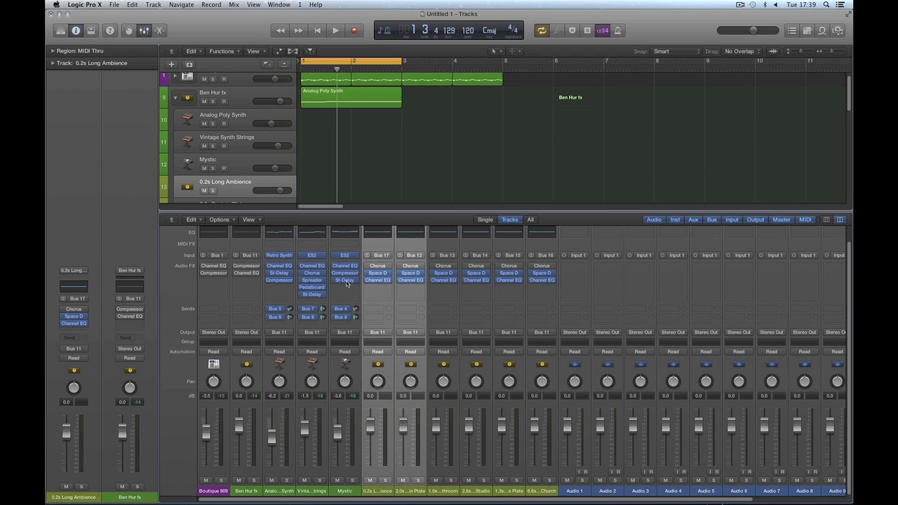
click(280, 309)
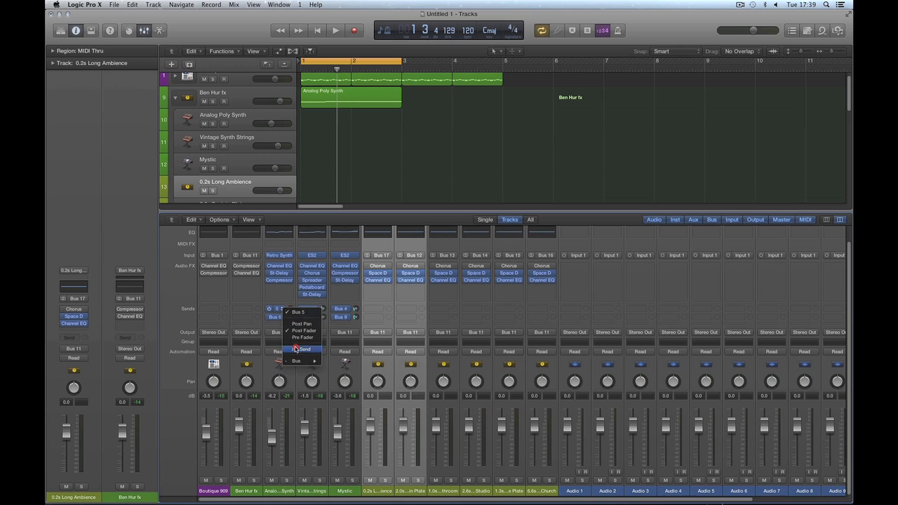
mouse_move(297, 363)
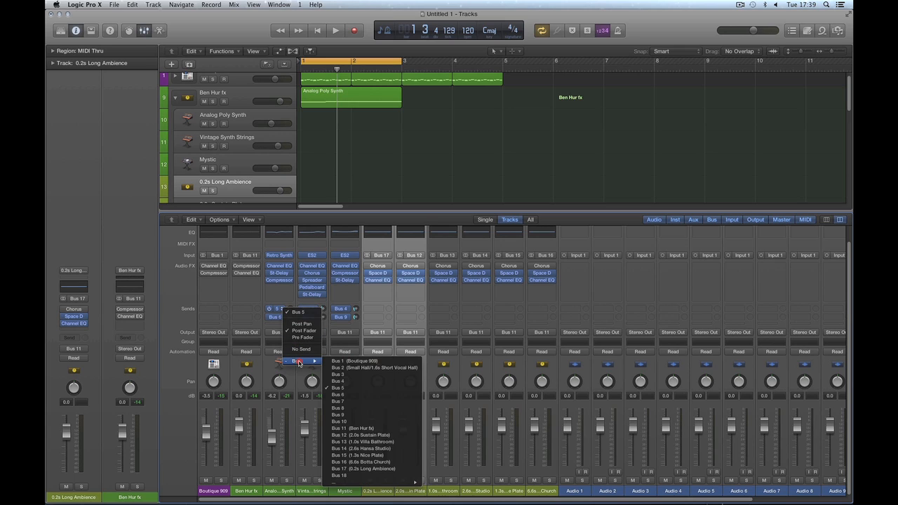
click(359, 468)
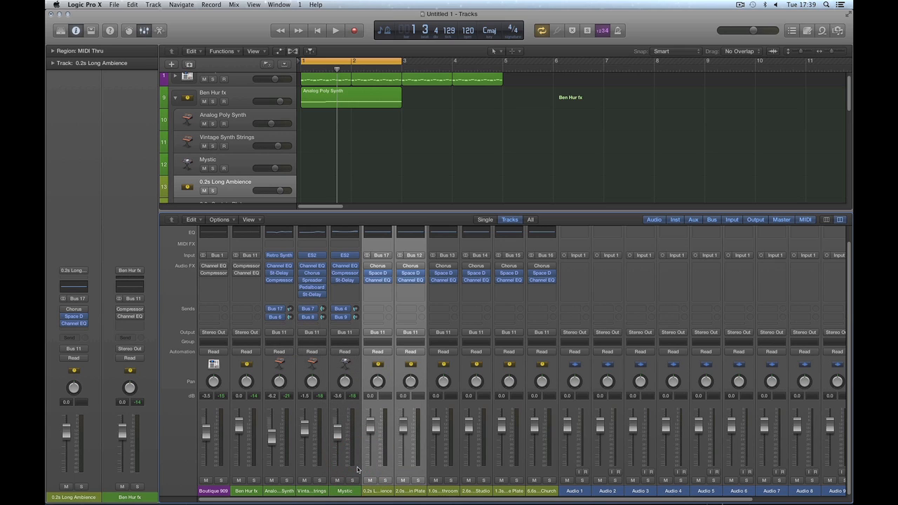
Step: Route Analog Poly Synth's second send to Bus 12, the 2.0s Sustain Plate reverb
click(282, 320)
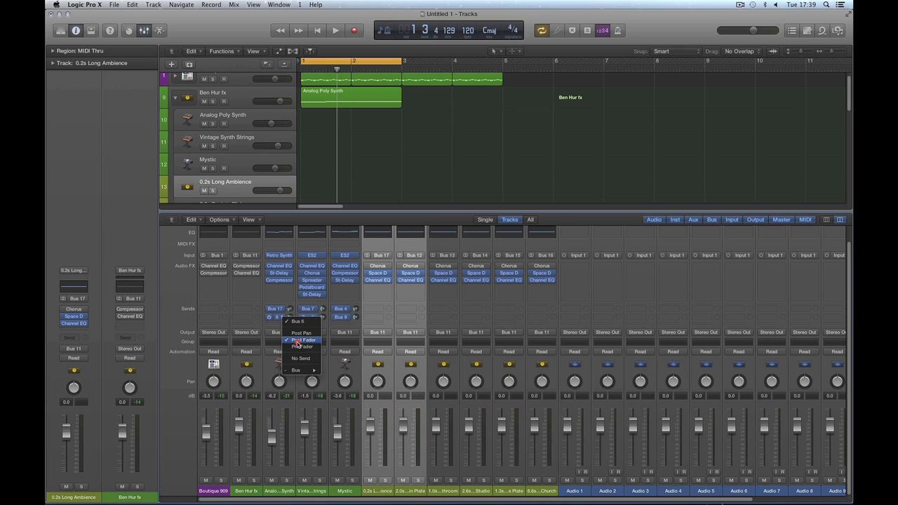
mouse_move(302, 370)
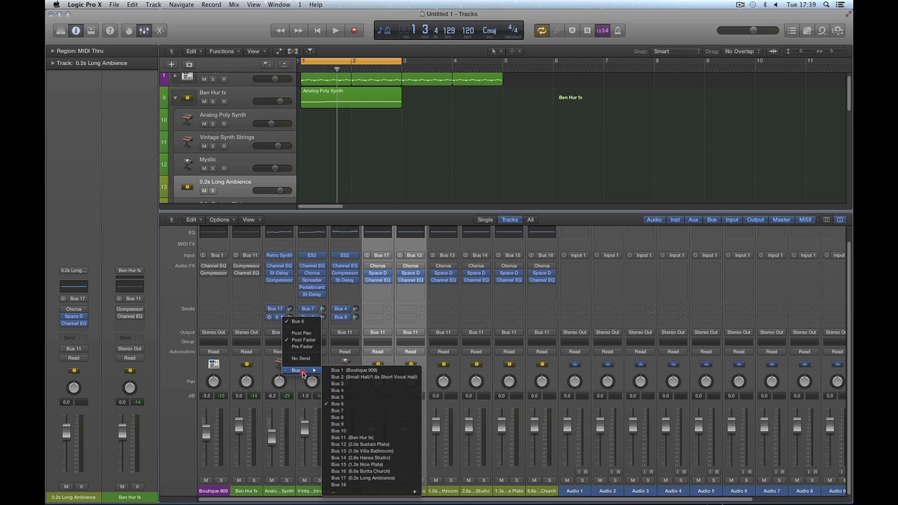
click(359, 445)
click(313, 491)
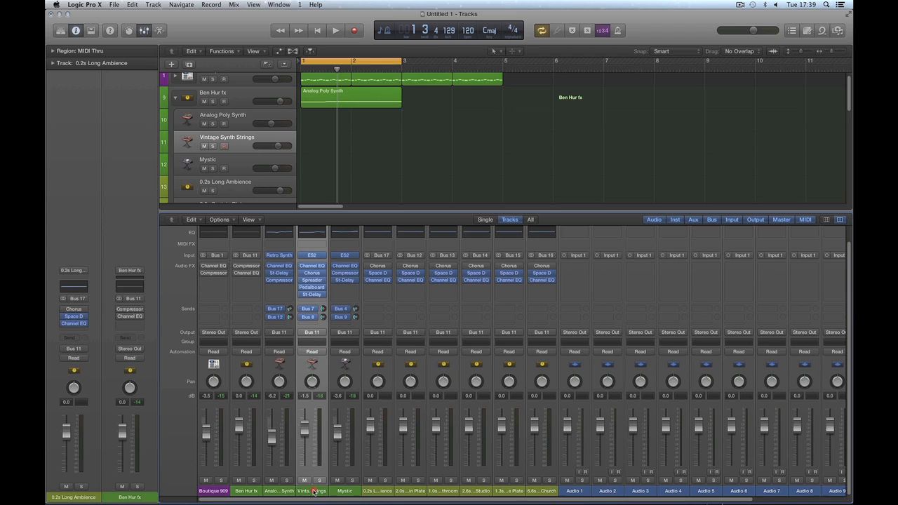
click(442, 490)
shift+click(474, 490)
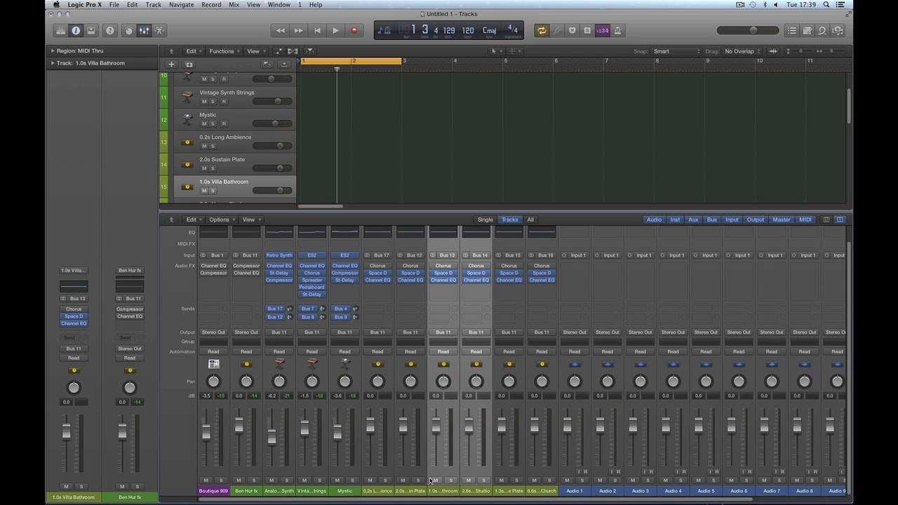
Step: Route Vintage Synth Strings' two sends to Bus 13 and Bus 14
click(313, 311)
mouse_move(330, 362)
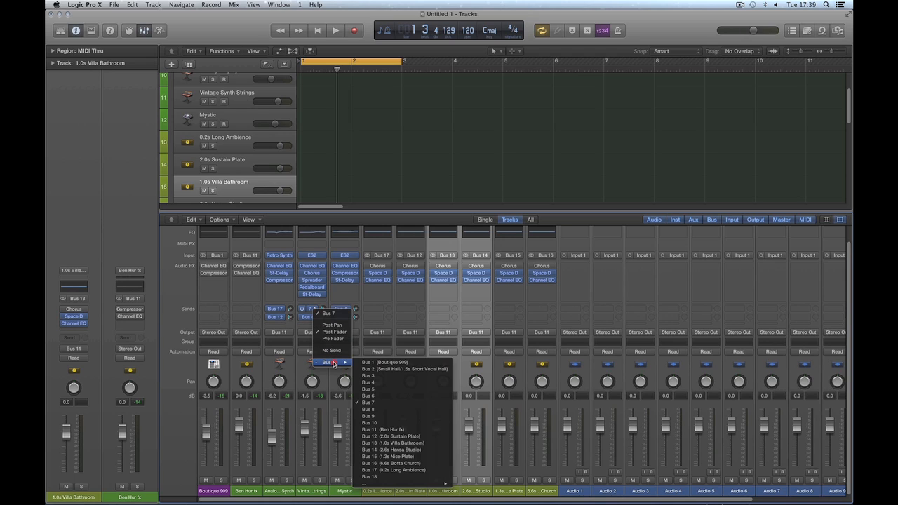
click(393, 442)
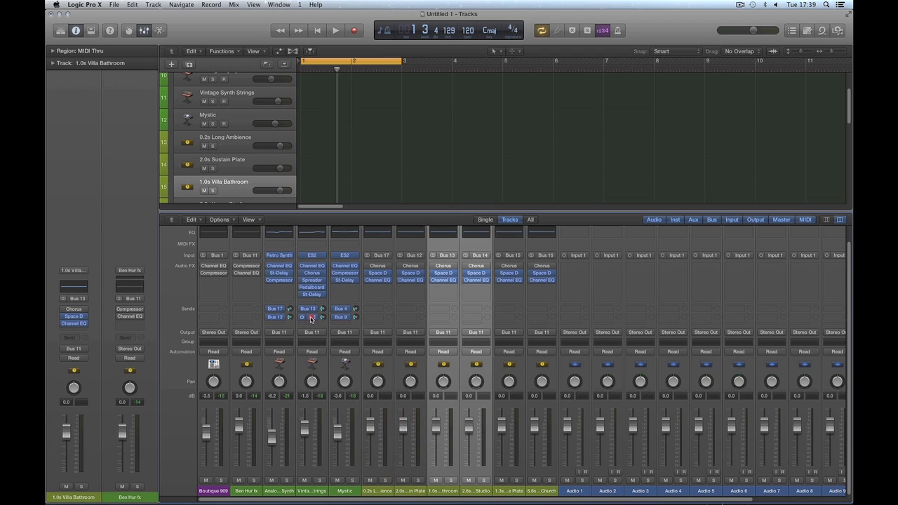
click(312, 319)
mouse_move(338, 369)
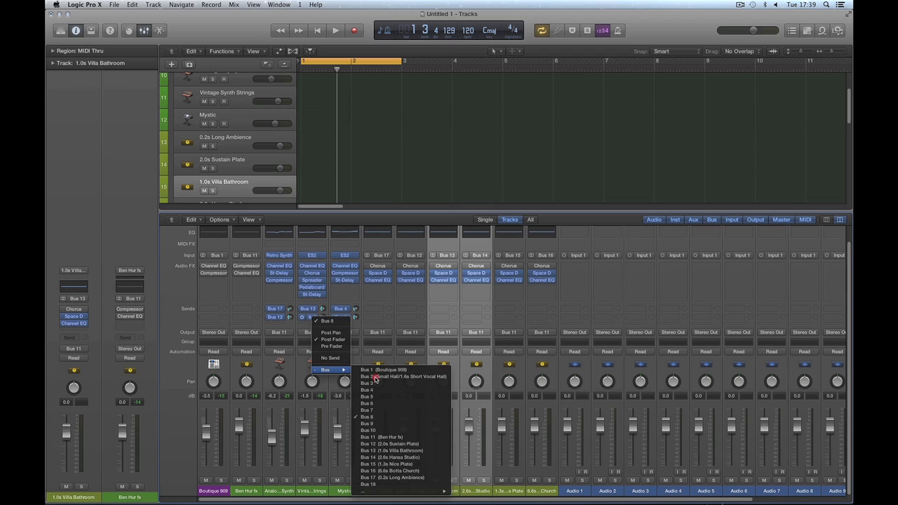
click(386, 457)
Step: Select the Mystic strip along with its 1.3s Nice Plate and 6.6s Botta Church reverbs
click(356, 489)
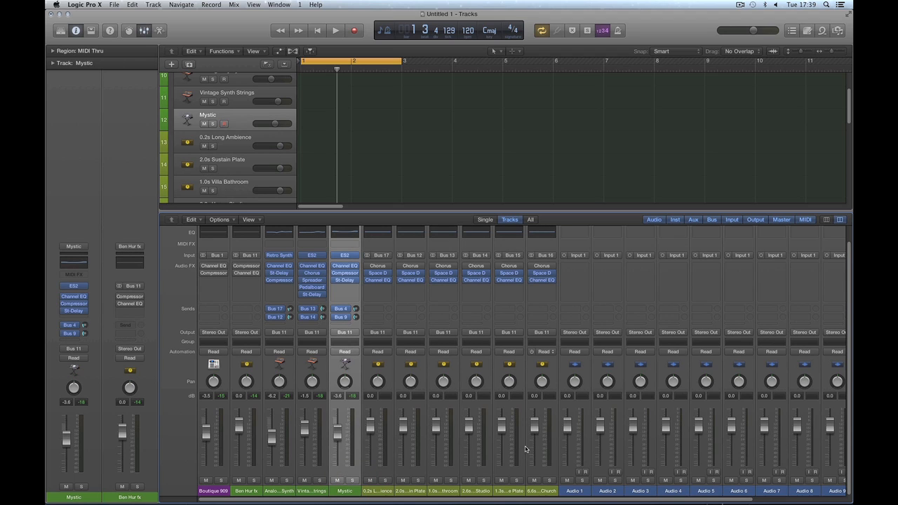
click(517, 490)
shift+click(546, 483)
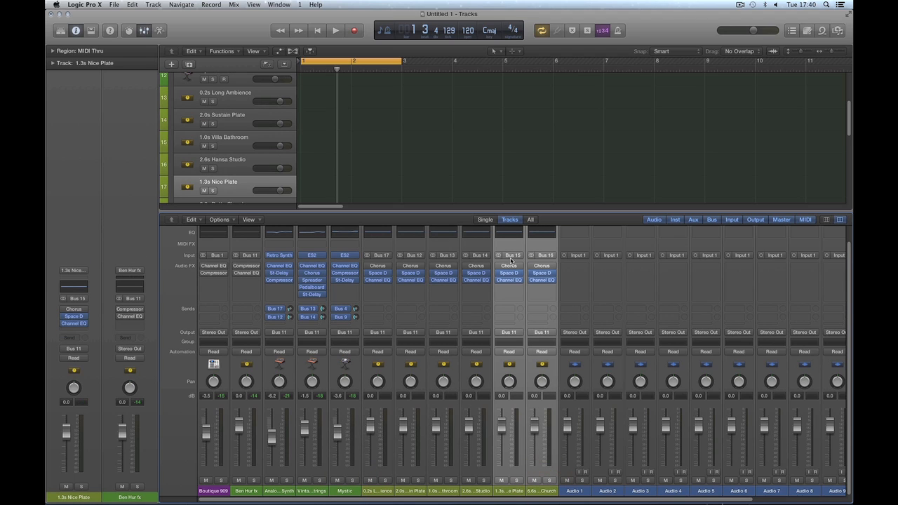
click(344, 483)
Step: Route Mystic's first send to Bus 15 and its second send to Bus 16
click(346, 310)
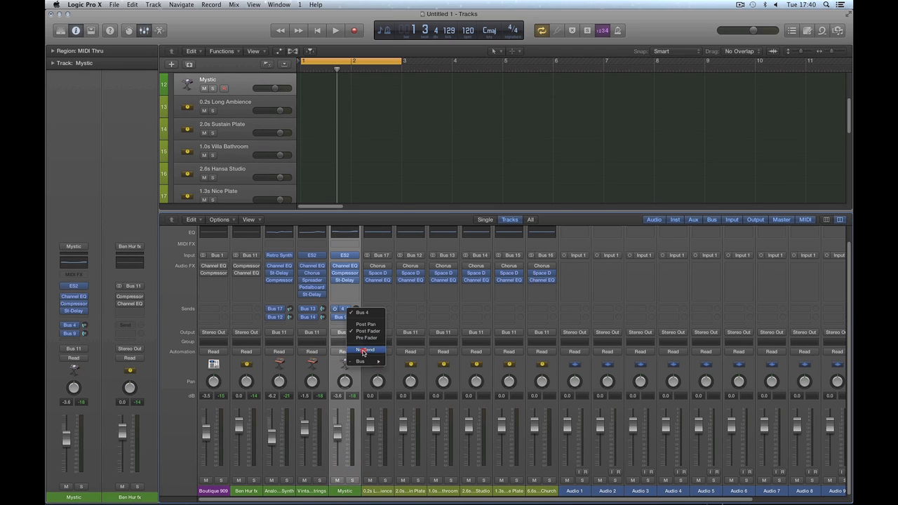
mouse_move(363, 361)
click(421, 463)
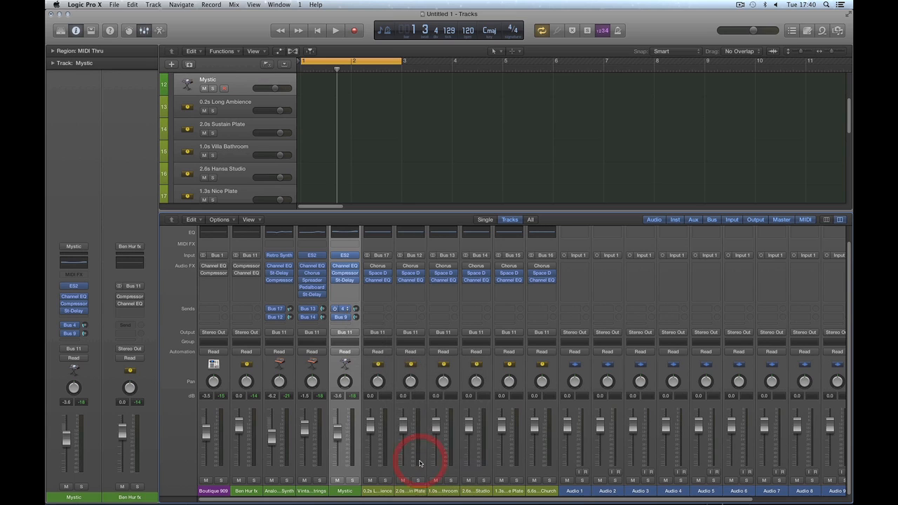
click(345, 310)
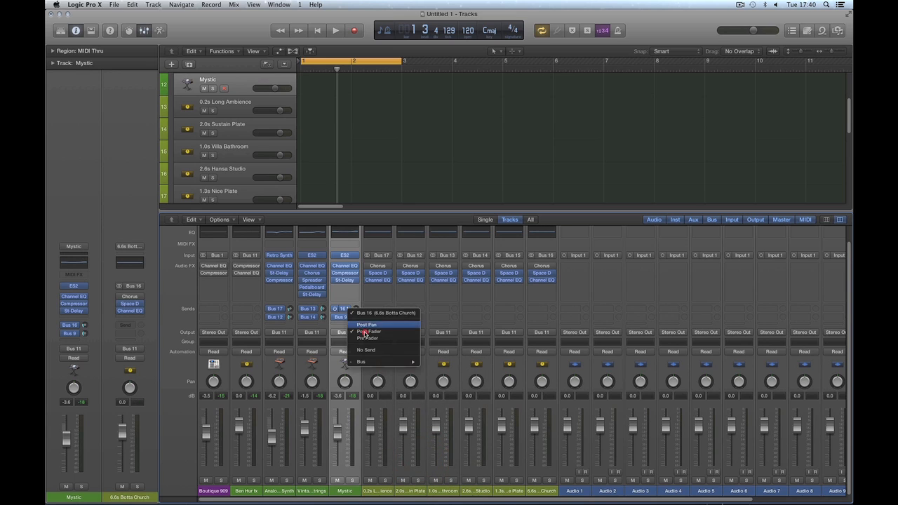
mouse_move(379, 362)
click(457, 457)
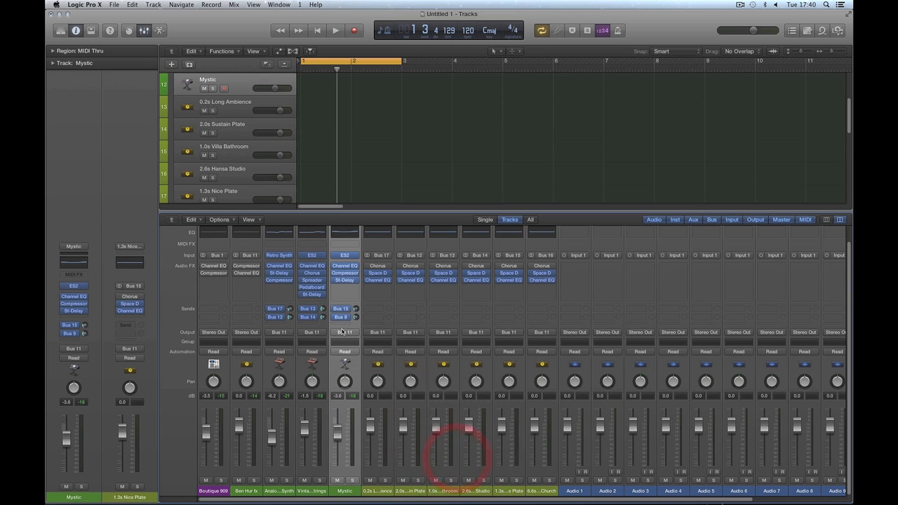
click(349, 318)
mouse_move(372, 369)
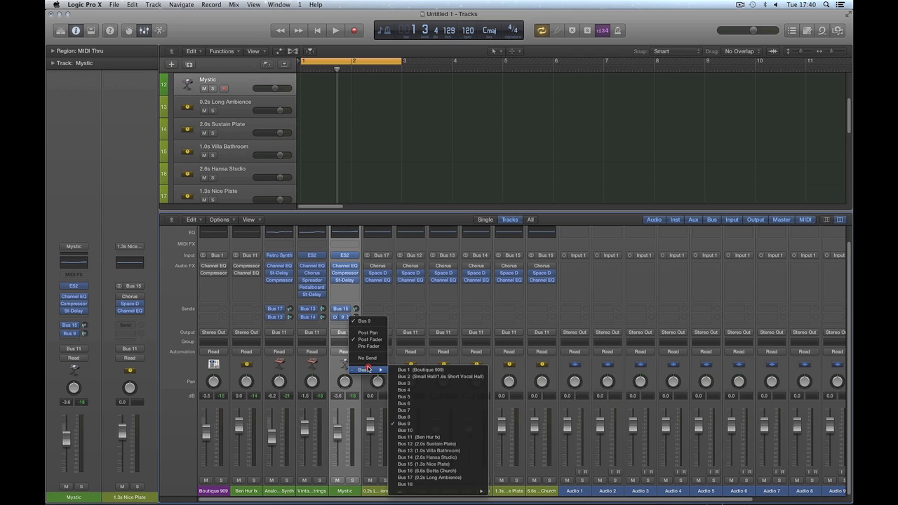
click(423, 471)
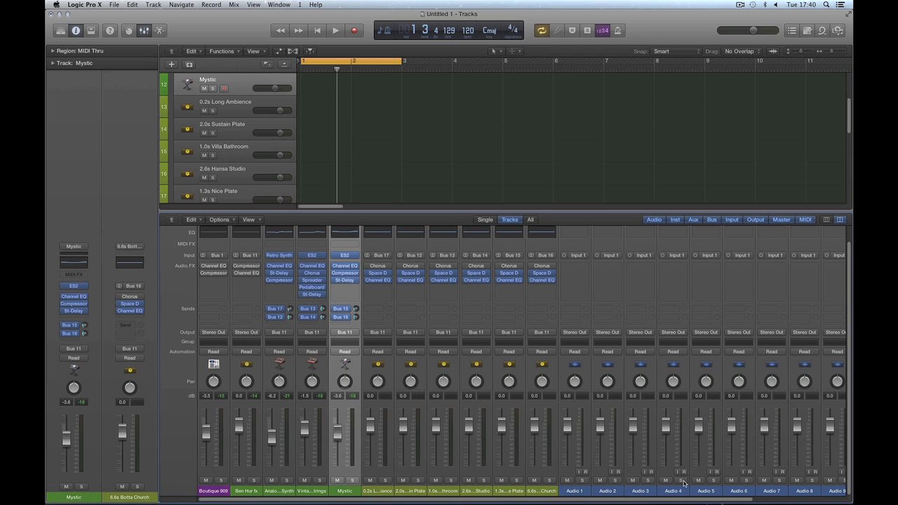
Step: Enlarge the mixer so it also shows the Setting and Gain Reduction rows
scroll(749, 499, right, 5)
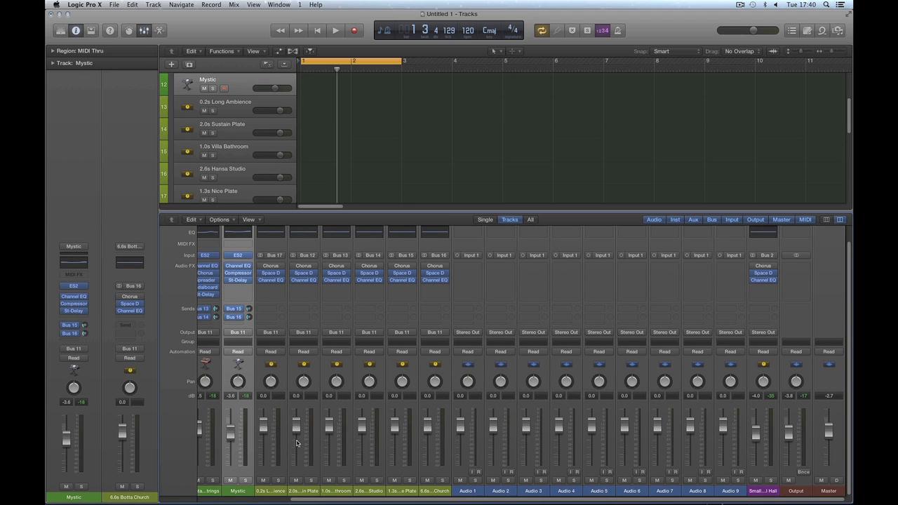
drag(316, 498, 211, 499)
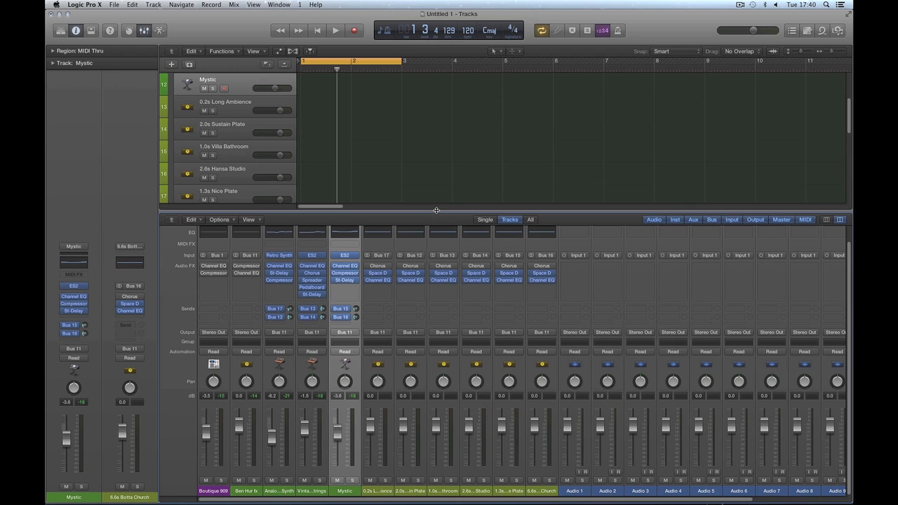
drag(437, 210, 435, 154)
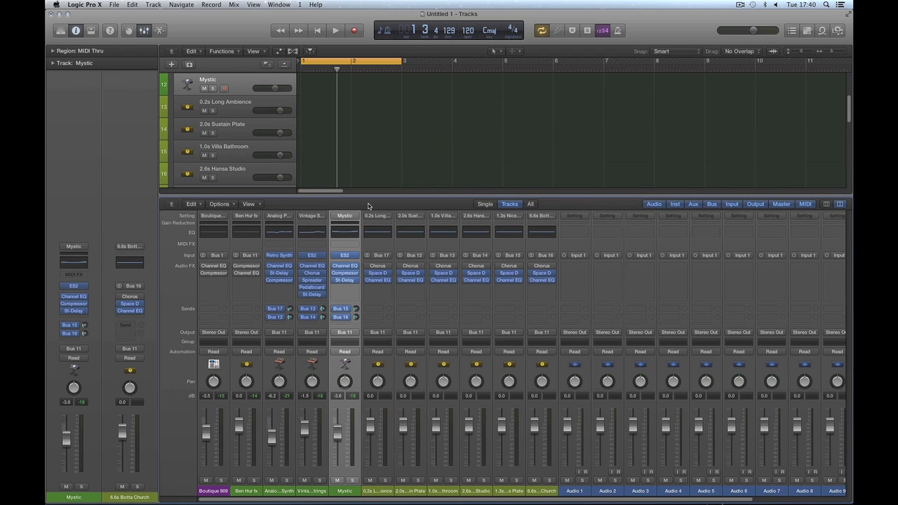
click(280, 492)
click(312, 492)
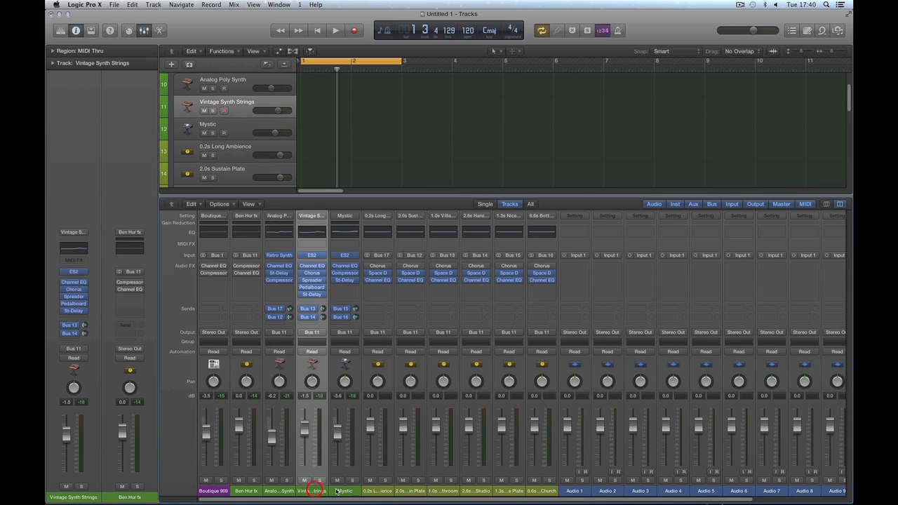
click(337, 491)
click(278, 491)
click(313, 492)
click(338, 491)
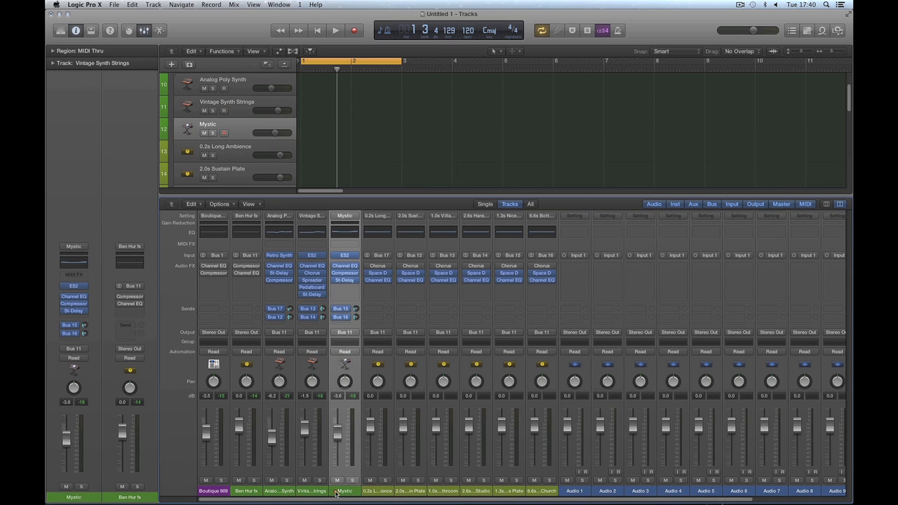
click(283, 491)
click(309, 491)
click(340, 491)
click(279, 491)
click(310, 491)
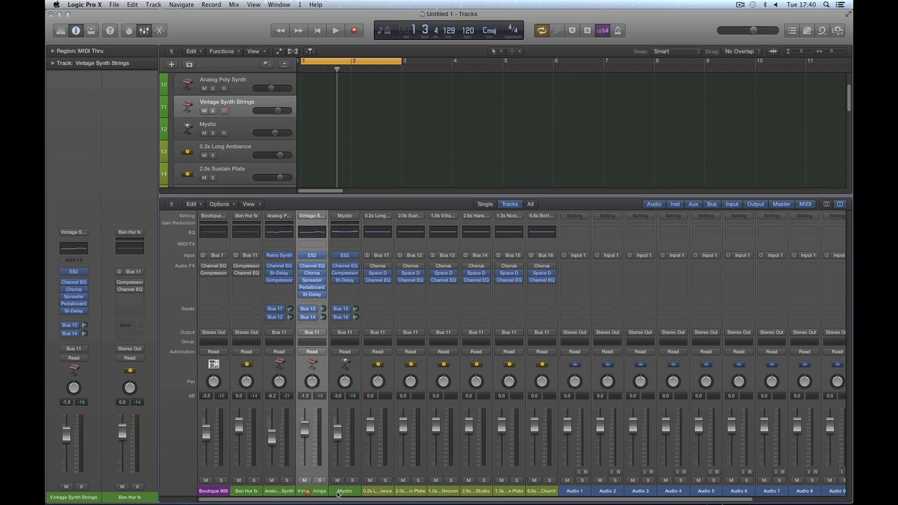
click(342, 490)
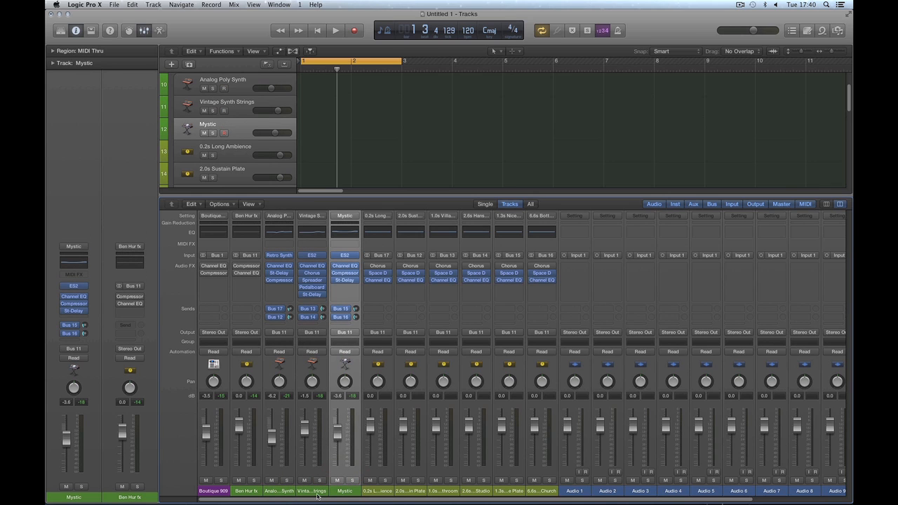
click(278, 491)
click(310, 491)
click(342, 489)
click(272, 489)
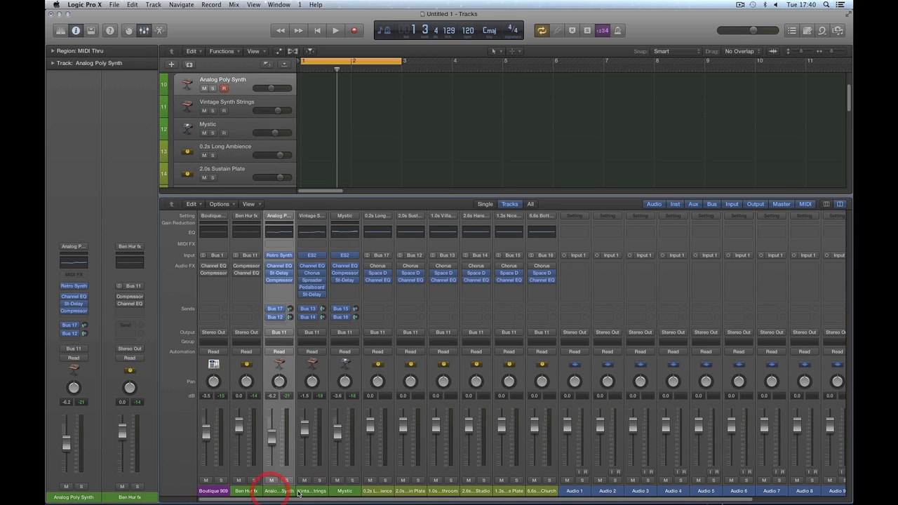
click(310, 491)
click(342, 491)
click(310, 491)
click(278, 491)
click(310, 491)
click(342, 491)
click(277, 491)
click(380, 491)
shift+click(533, 491)
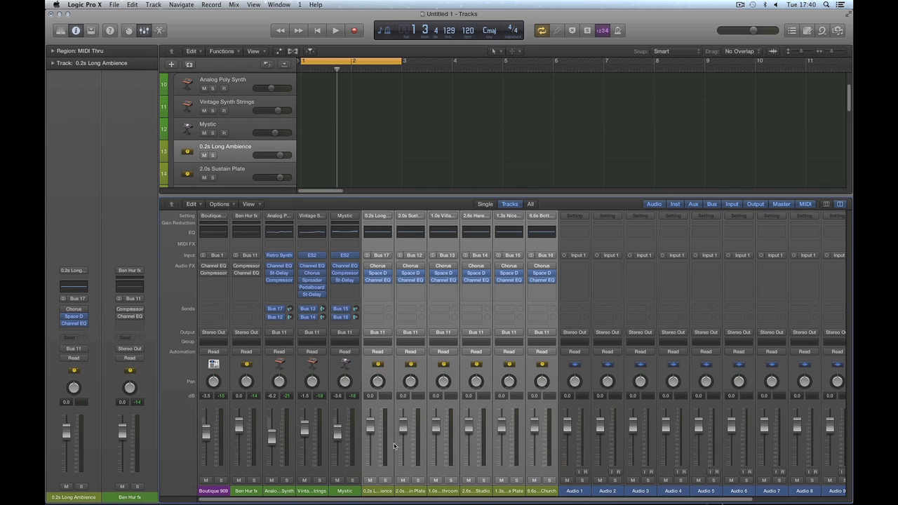
shift+click(343, 491)
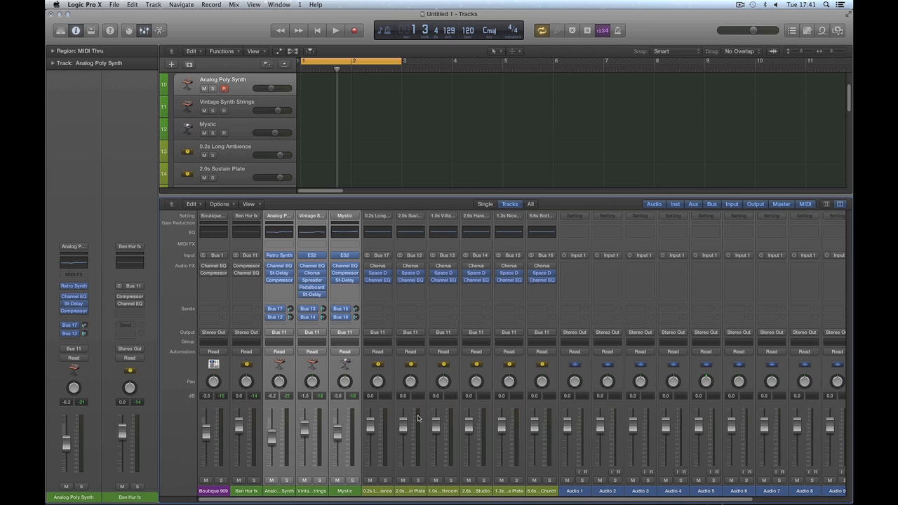
click(392, 179)
scroll(460, 500, right, 3)
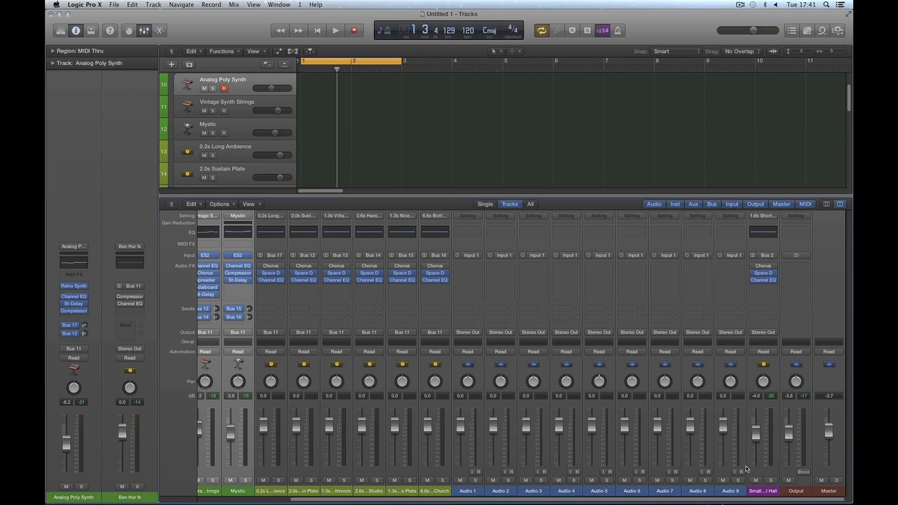
scroll(642, 499, left, 5)
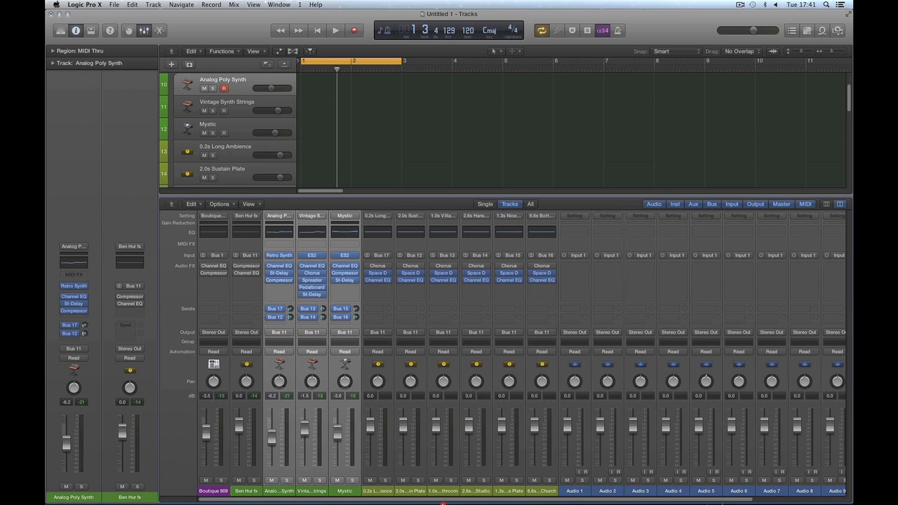